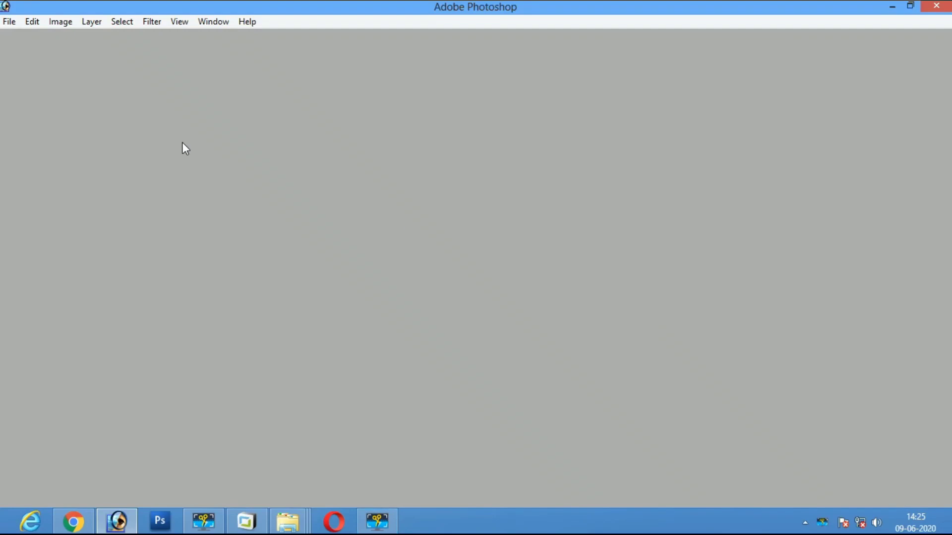
Open the plaid-shirt portrait JPEG from the Desktop folder
left_click(11, 22)
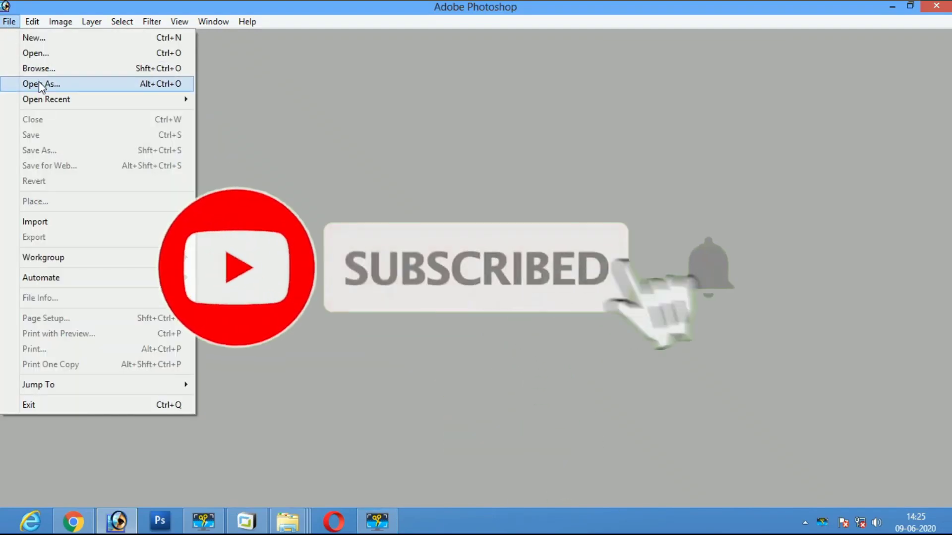
left_click(44, 53)
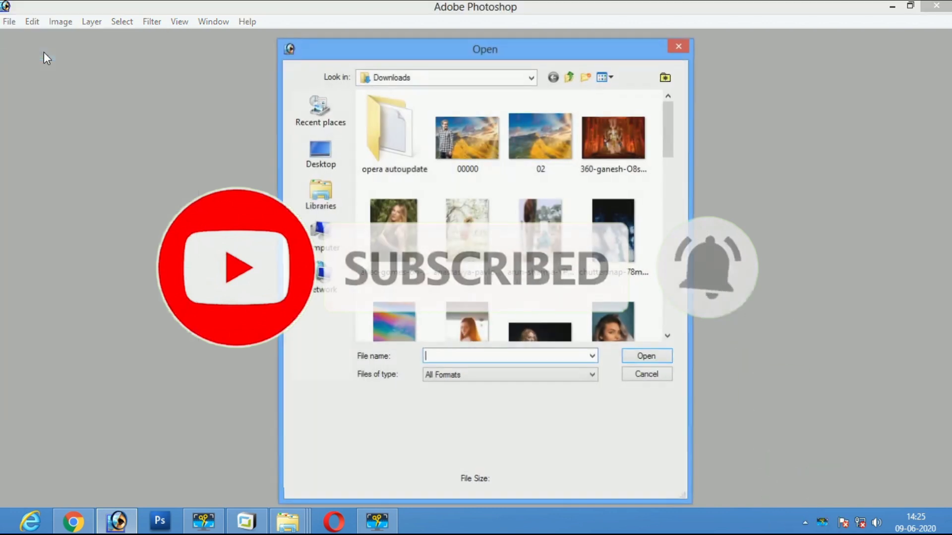
left_click(613, 231)
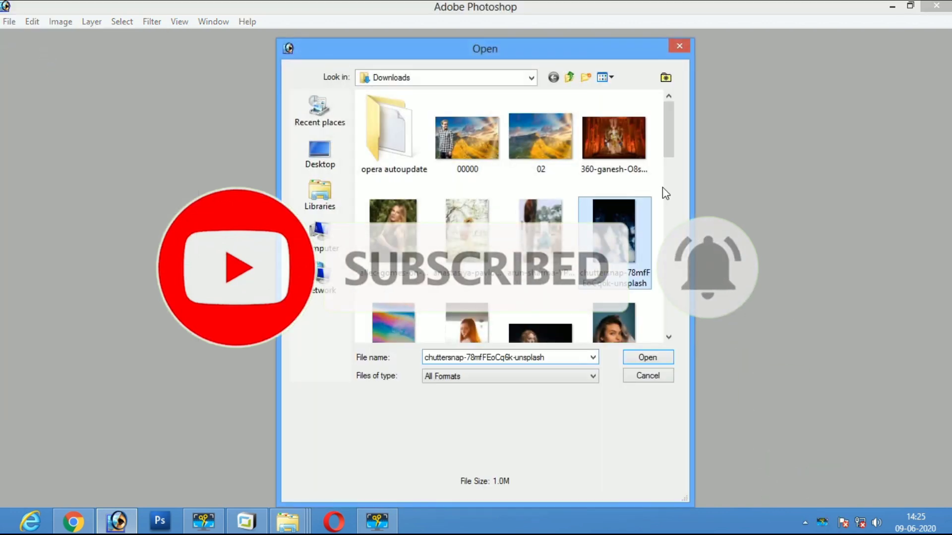
scroll(594, 257, "down", 3)
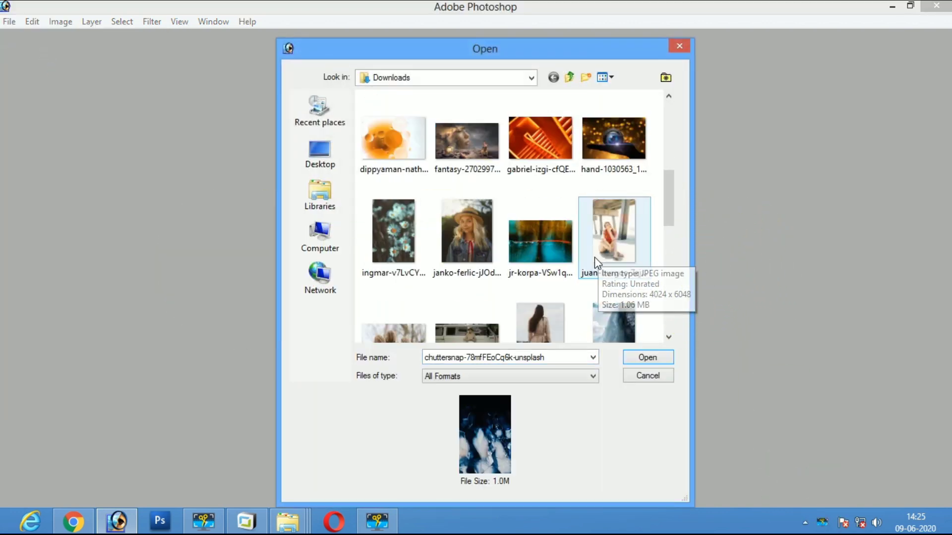
scroll(594, 256, "down", 5)
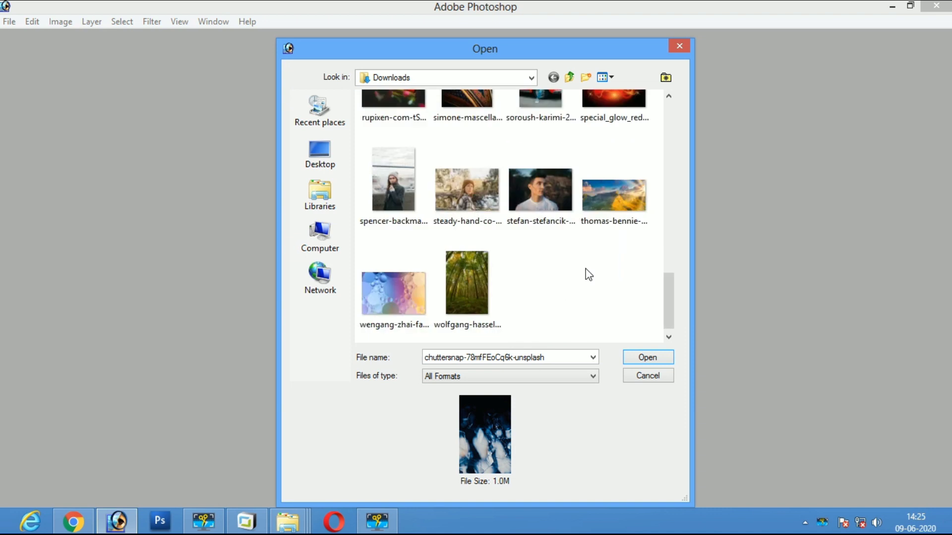
left_click(318, 153)
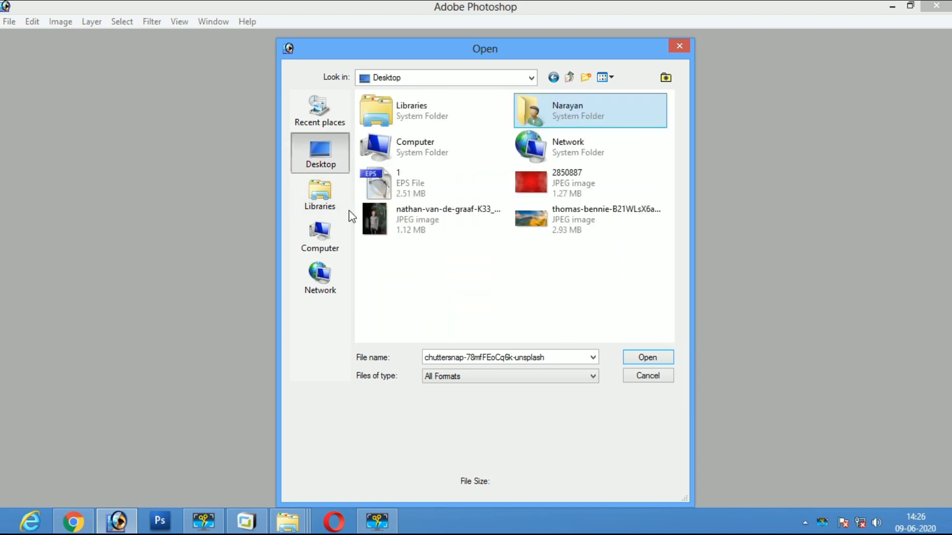
left_click(381, 228)
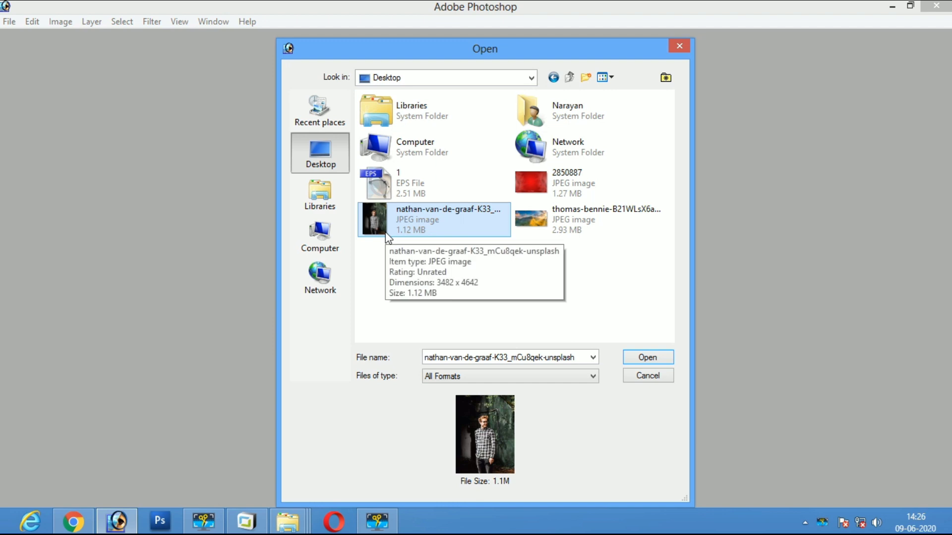
left_click(650, 356)
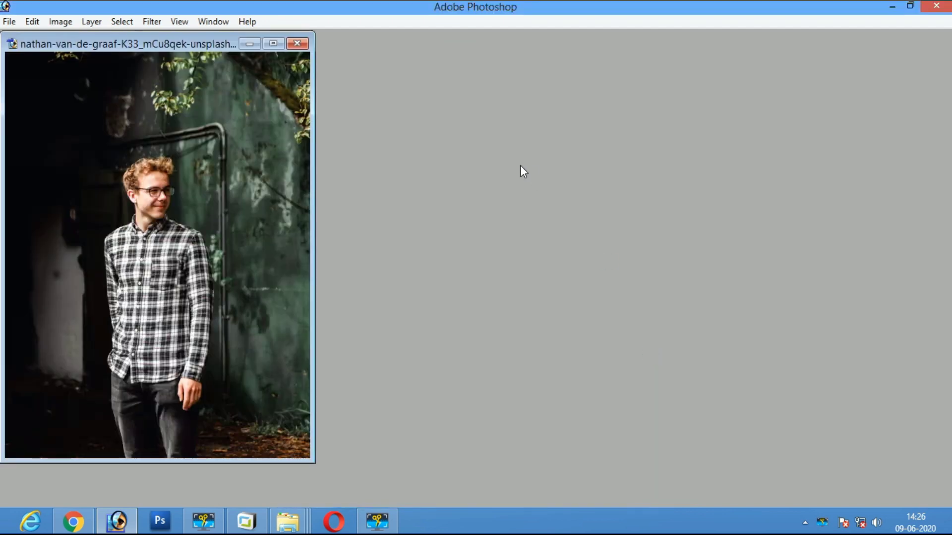
Maximize the image window and fit the whole photo on screen
left_click(273, 44)
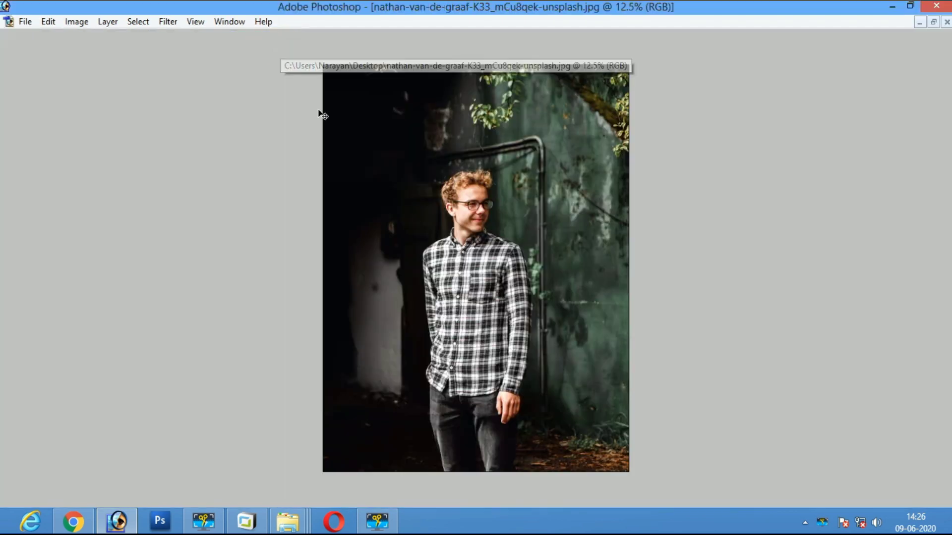
right_click(547, 314)
left_click(575, 320)
right_click(486, 274)
left_click(525, 282)
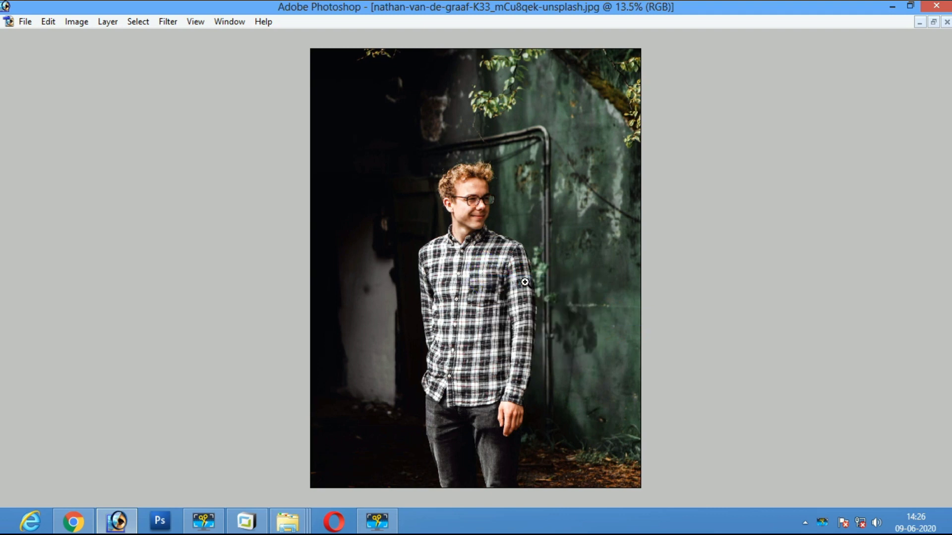
Brighten the portrait's midtones with two Levels adjustments
key("ctrl+l")
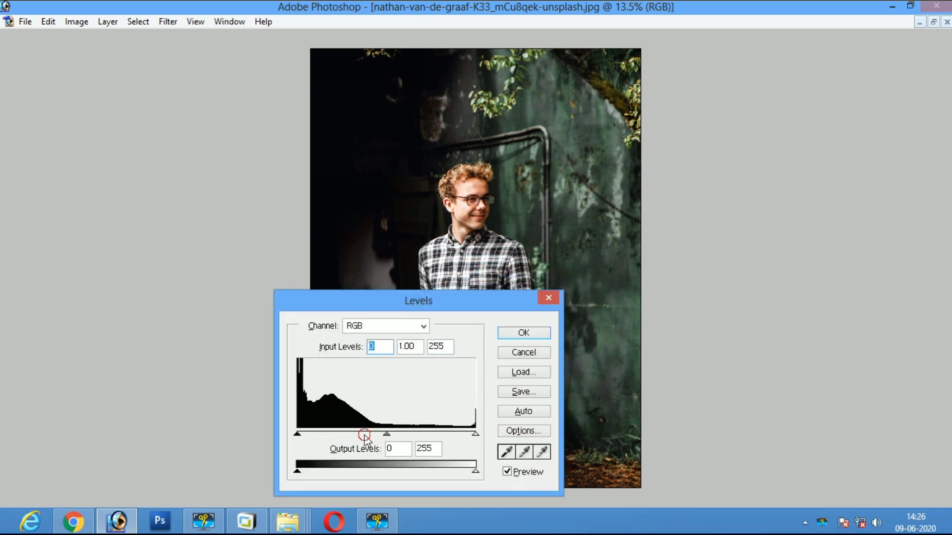
left_click_drag(387, 434, 365, 435)
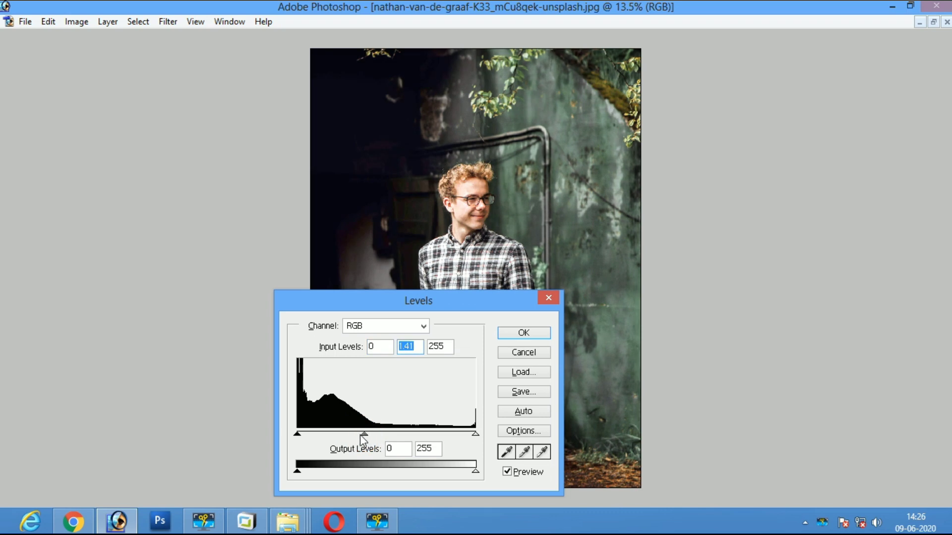
key("Return")
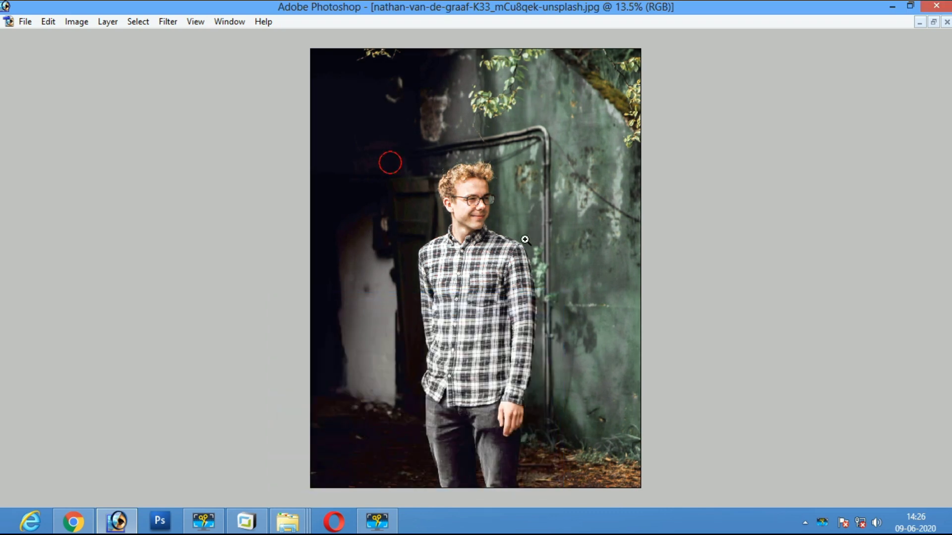
left_click_drag(524, 240, 587, 261)
key("ctrl+0")
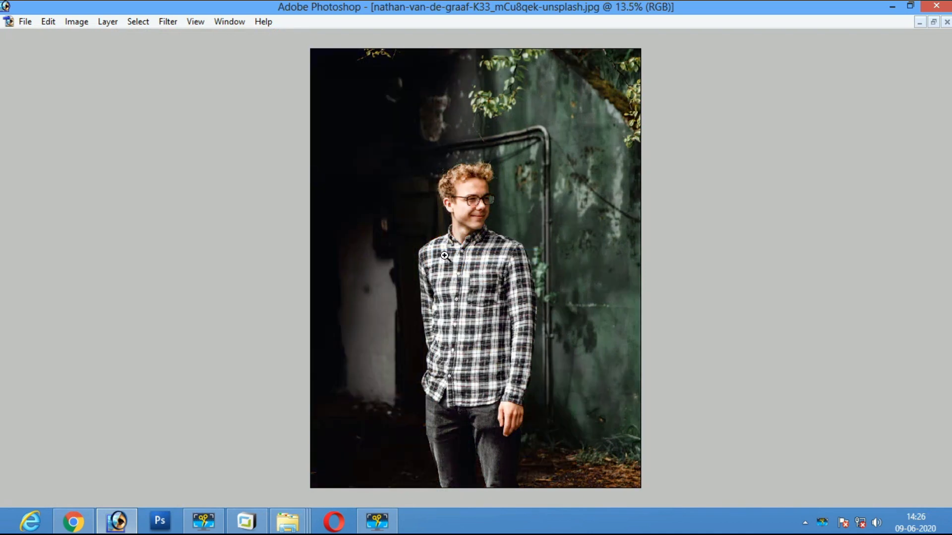
key("ctrl+l")
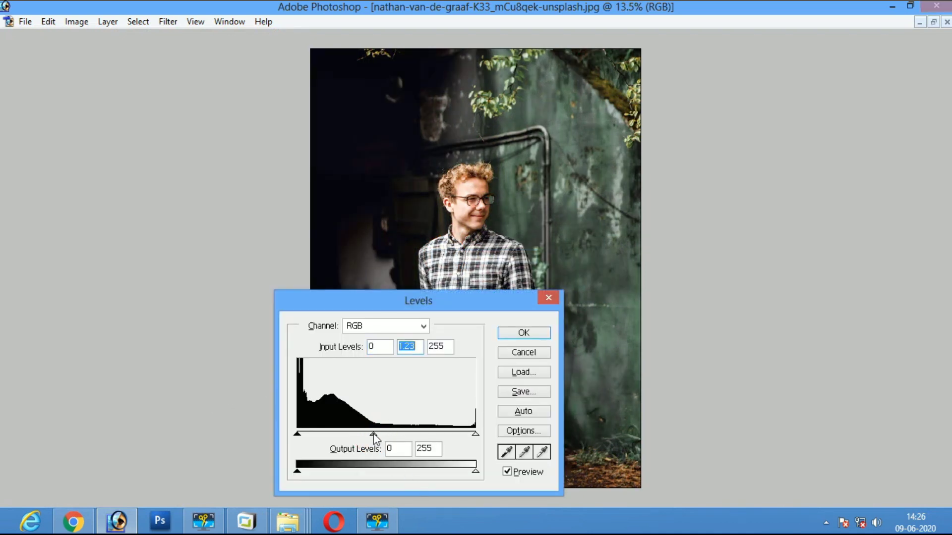
key("Return")
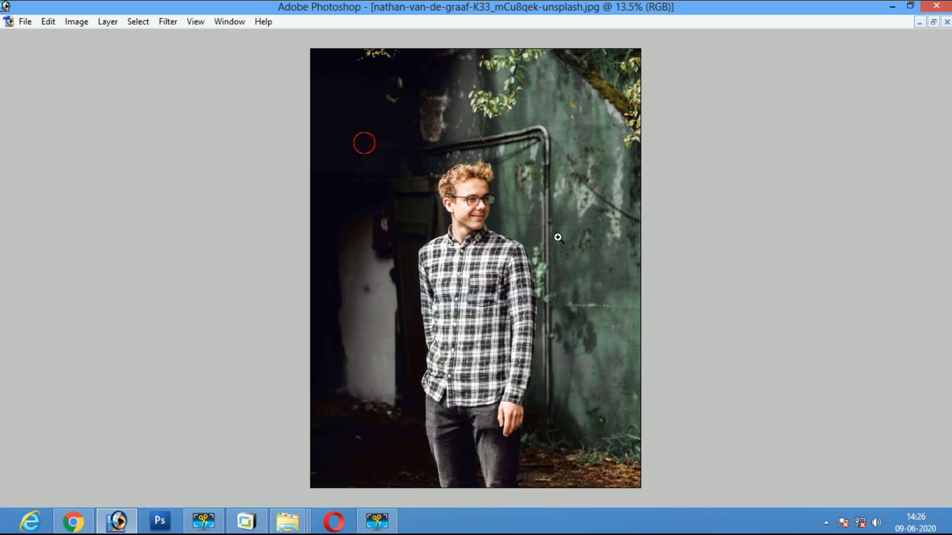
Zoom into the man's face up to 200%, then back out to show head and shirt
left_click_drag(364, 143, 639, 274)
left_click_drag(68, 119, 743, 409)
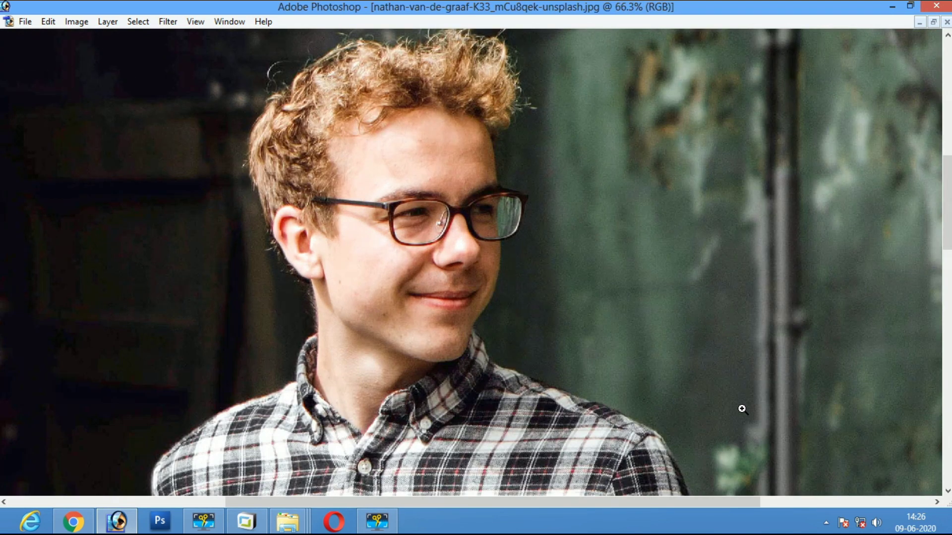
left_click_drag(256, 64, 793, 491)
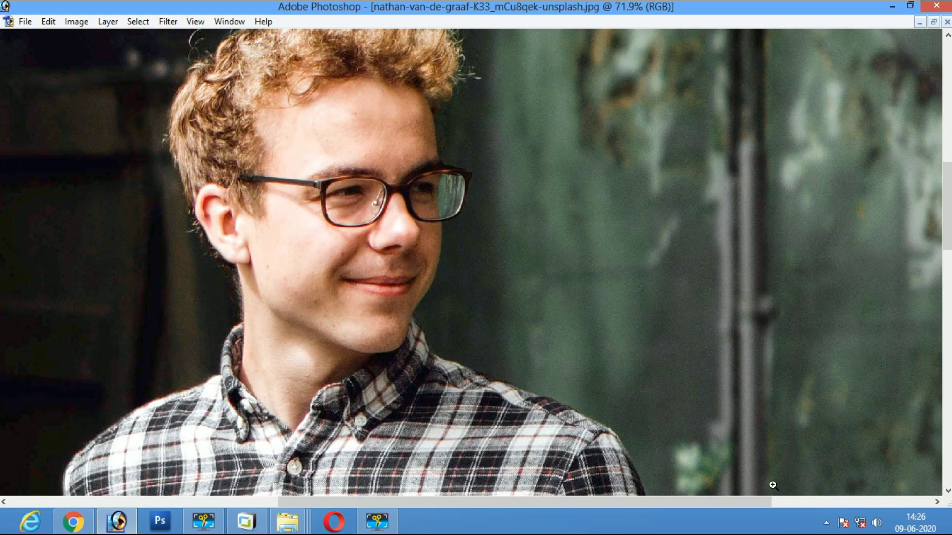
left_click(308, 276)
left_click(609, 218)
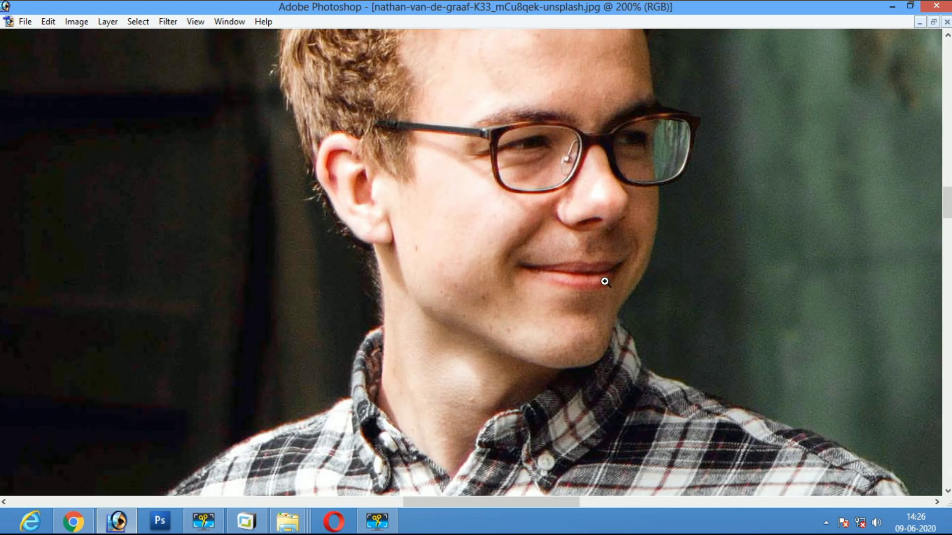
key("ctrl+minus")
key("ctrl+minus")
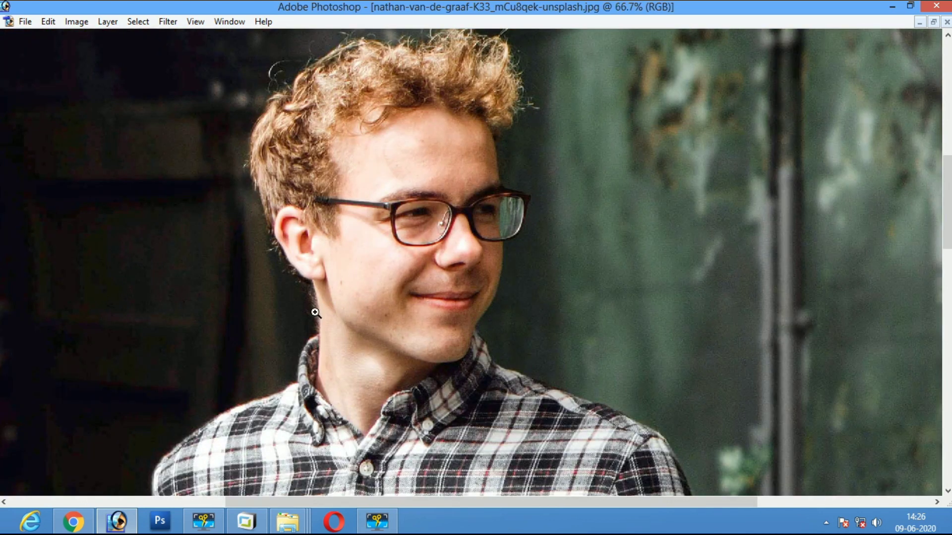
Apply Portraiture skin smoothing at Smoothing: Medium after checking the face in the preview
left_click(163, 21)
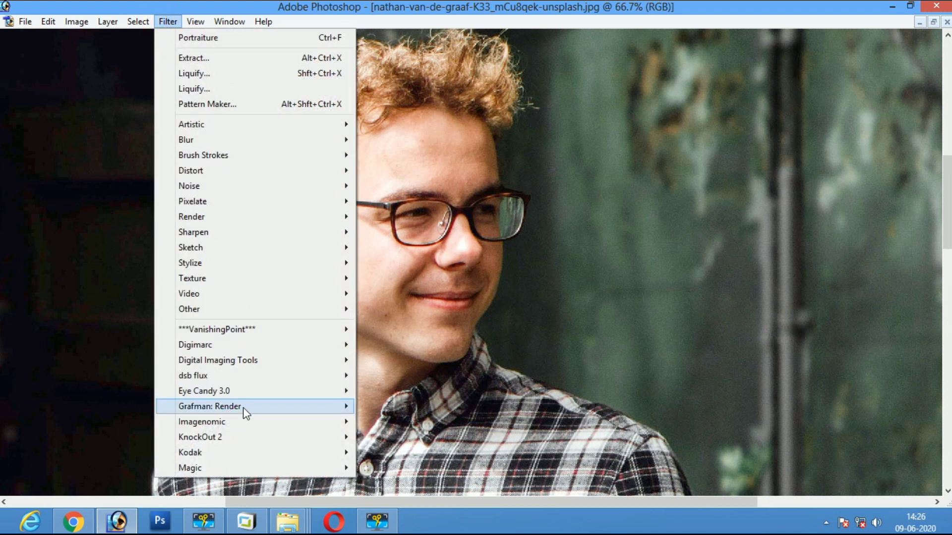
mouse_move(201, 422)
left_click(401, 421)
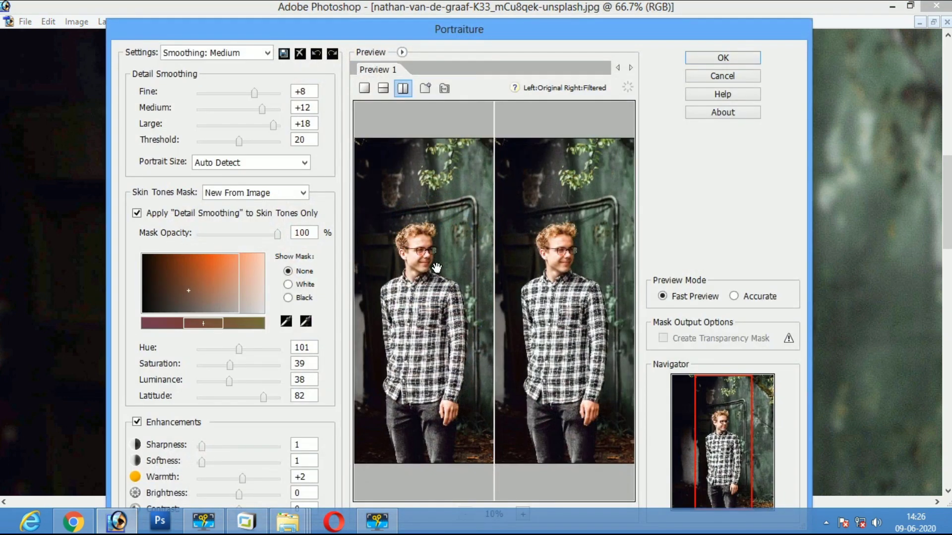
left_click(615, 280)
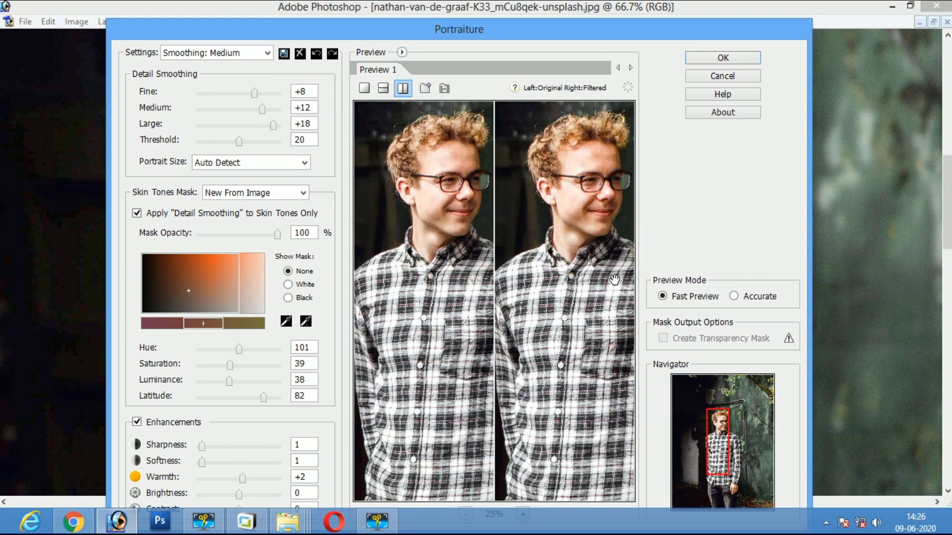
key("Return")
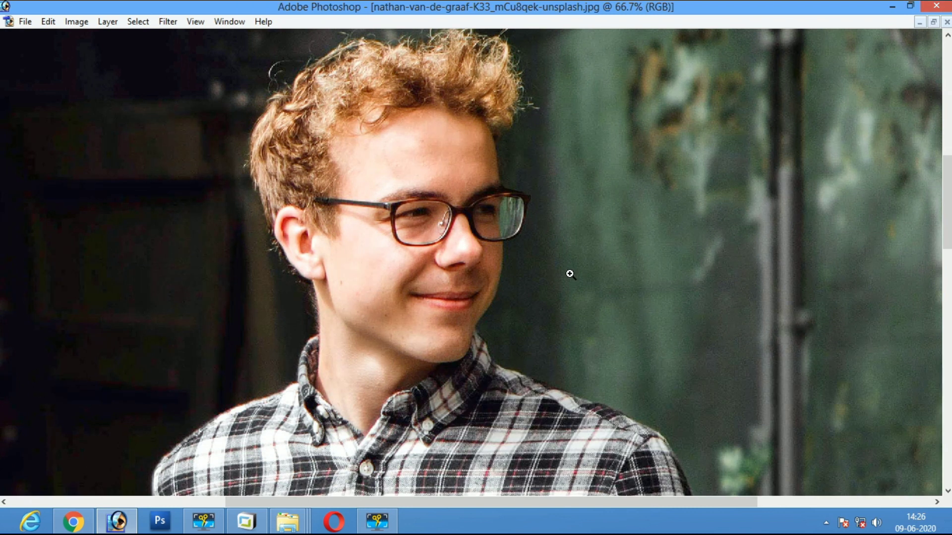
Zoom in on the man's face and hide the workspace panels
right_click(433, 254)
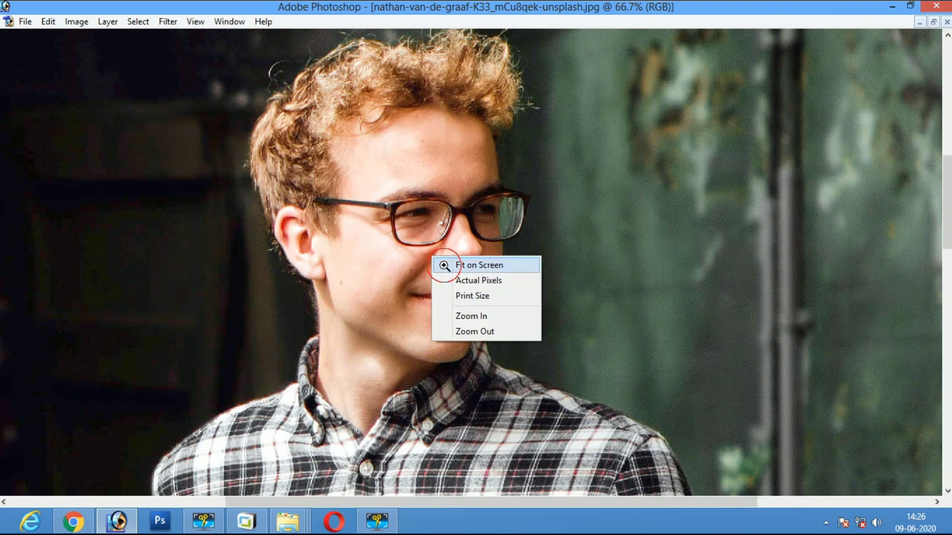
left_click(447, 263)
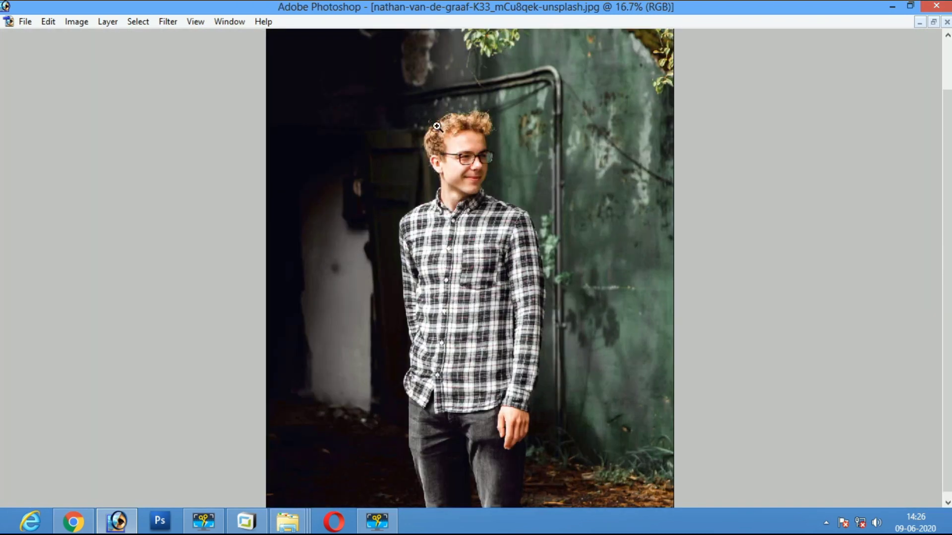
left_click(437, 127)
left_click(469, 285)
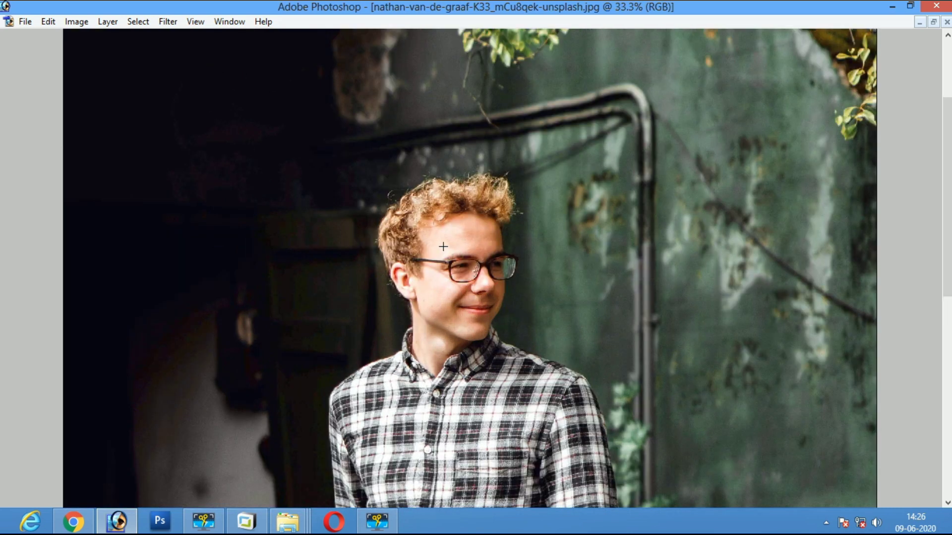
key("Tab")
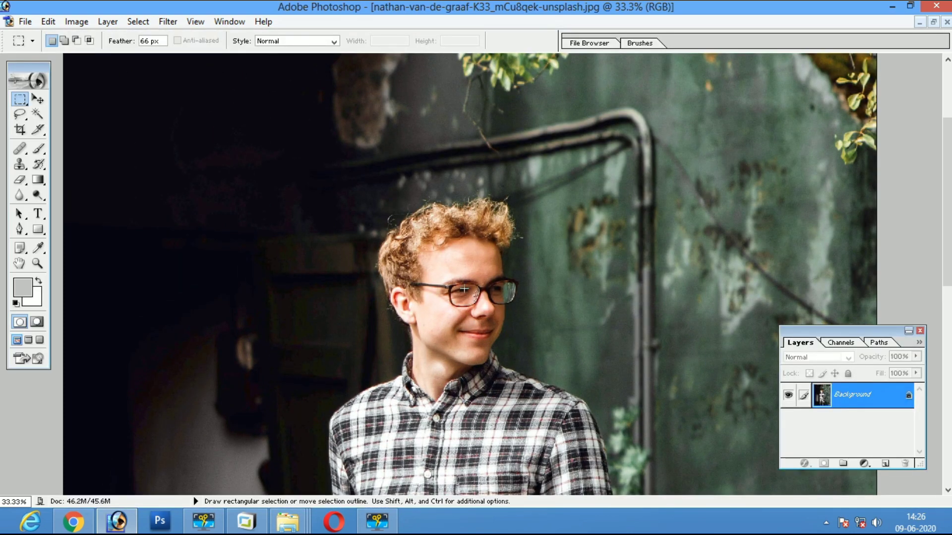
key("Tab")
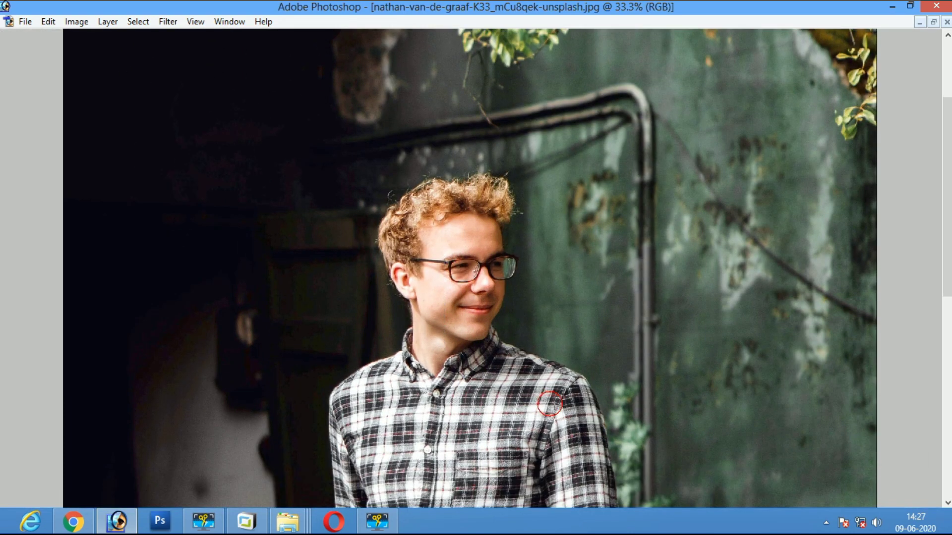
key("ctrl+alt+2")
key("Return")
Lift the midtones of a feathered rounded selection over the face and shirt with Levels
left_click_drag(426, 230, 644, 459)
key("ctrl+l")
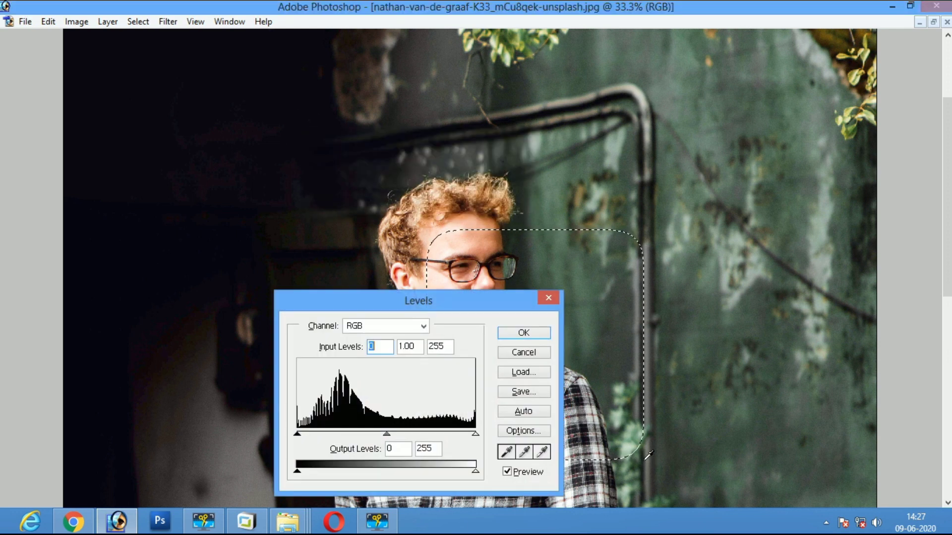
left_click_drag(386, 433, 377, 434)
key("Return")
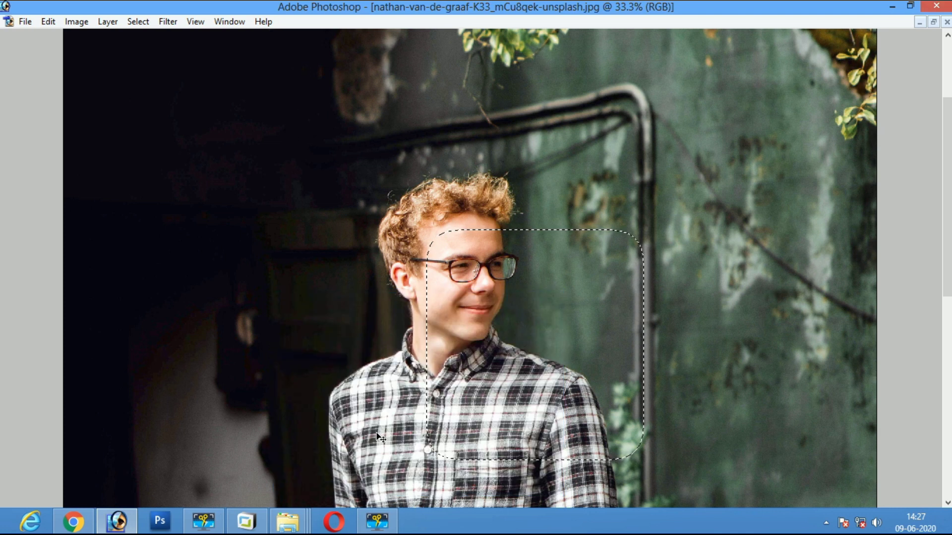
key("ctrl+d")
key("z")
right_click(454, 360)
left_click(481, 385)
key("b")
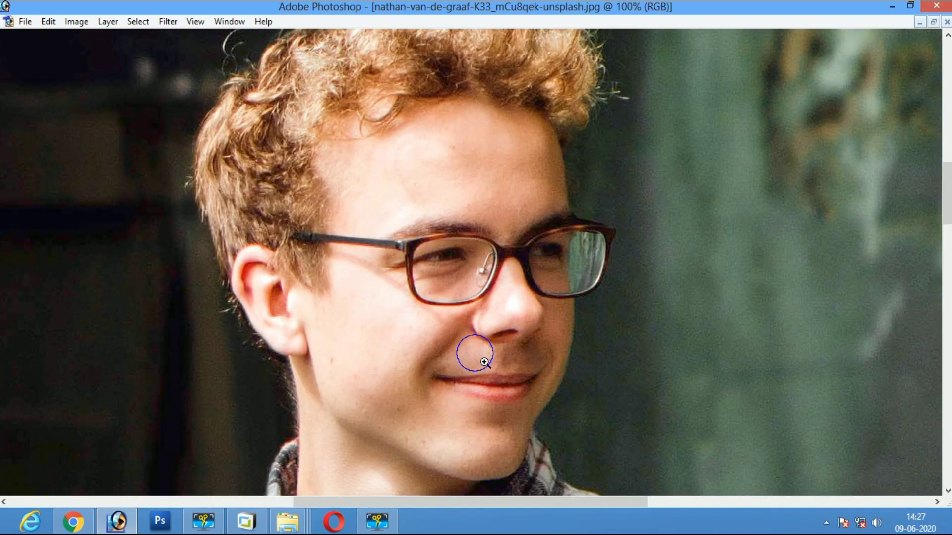
key("ctrl+0")
Darken the midtones of a widened selection with Levels to a gamma of 0.73
left_click_drag(433, 180, 469, 296)
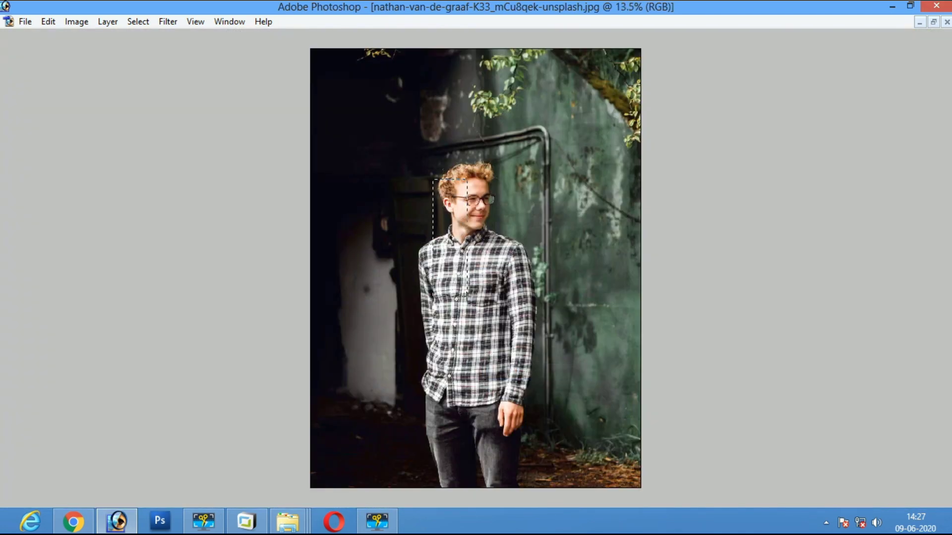
key("ctrl+l")
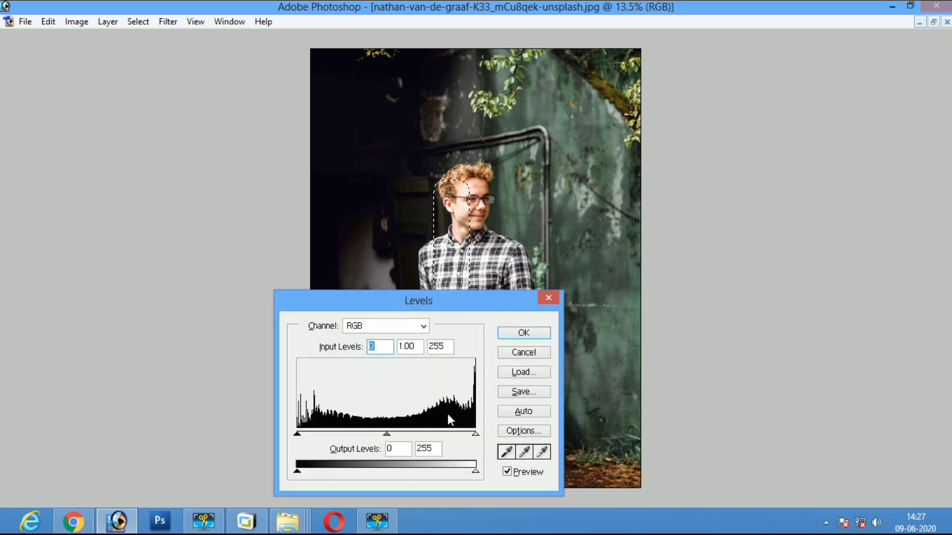
left_click_drag(388, 432, 405, 435)
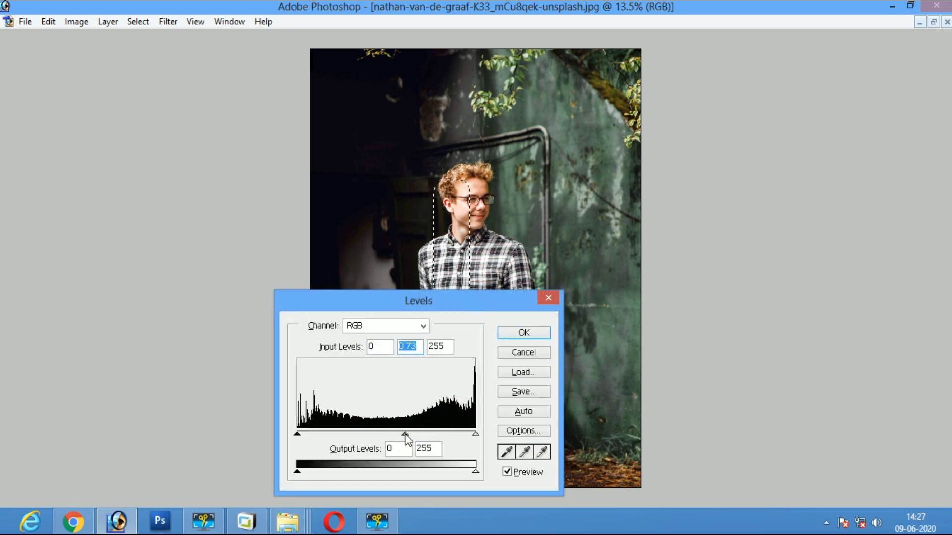
key("Return")
Adjust the midtones Color Balance while previewing the face
key("ctrl+plus")
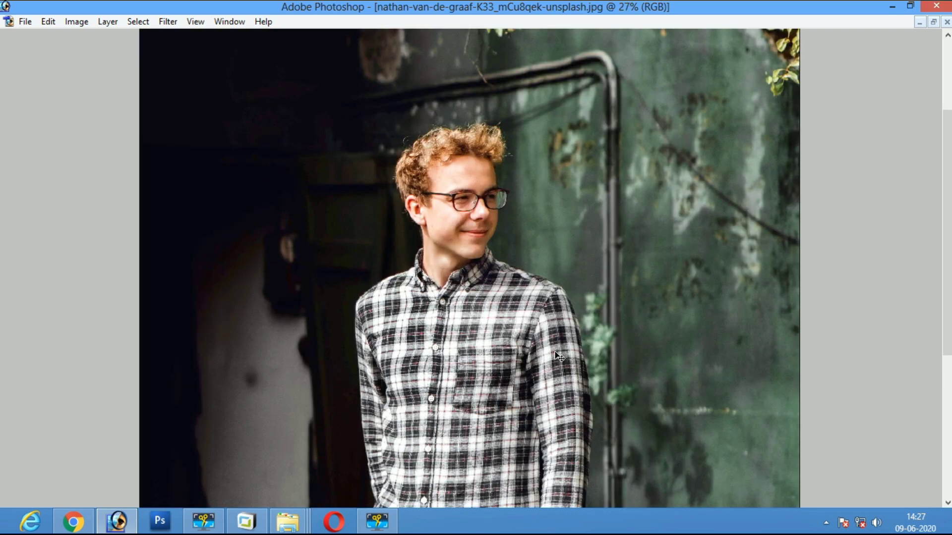
key("ctrl+b")
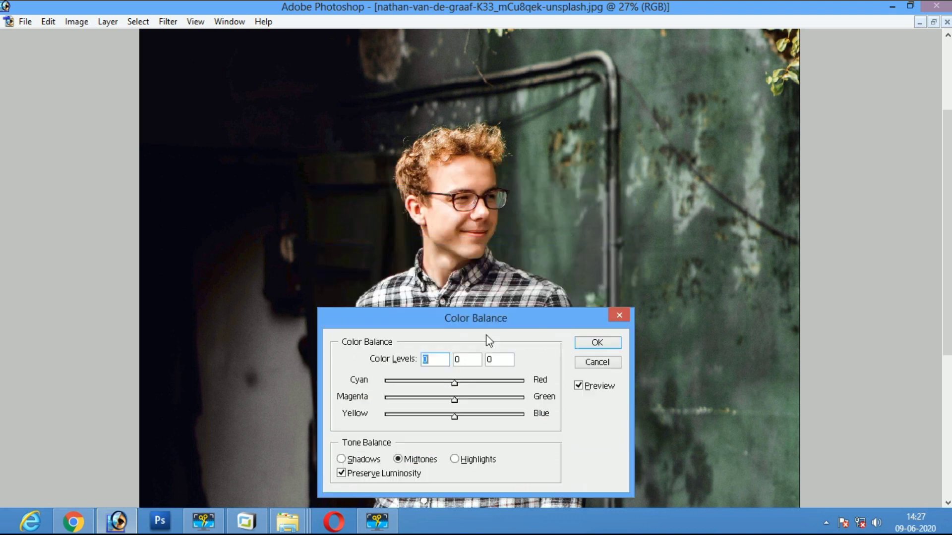
mouse_move(489, 171)
left_mouse_down()
mouse_move(475, 423)
mouse_move(609, 333)
left_mouse_up()
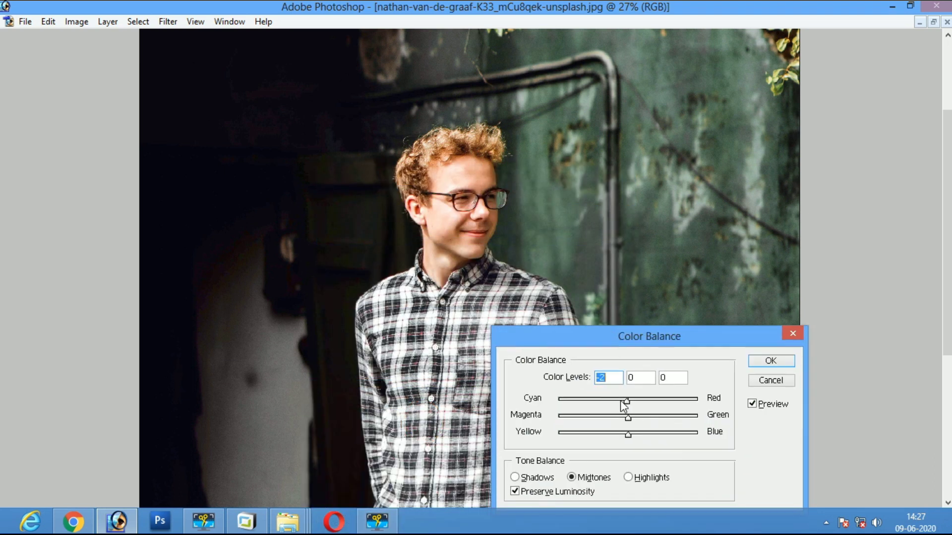
key("Tab")
key("Tab")
Apply the Color Balance, zoom onto the shirt cuff at his hand, and show the panels
key("Return")
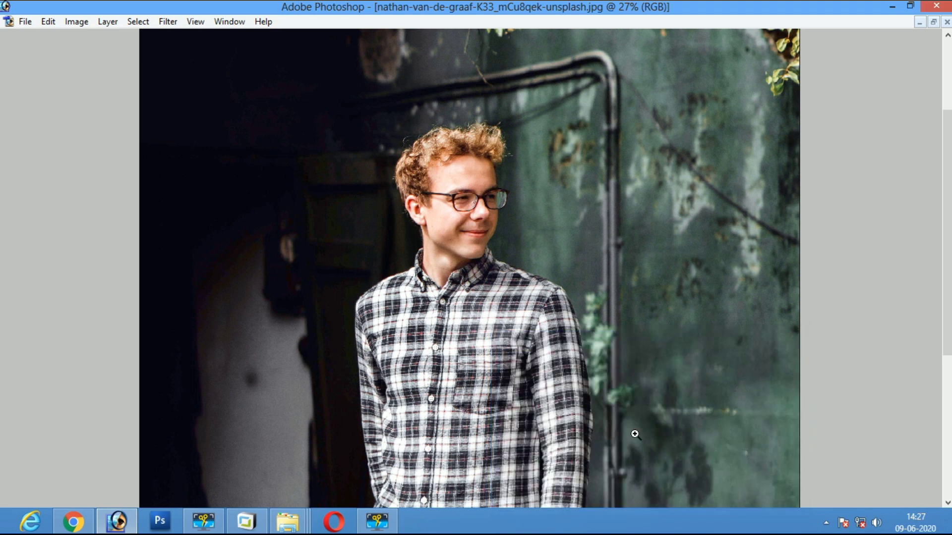
right_click(367, 296)
left_click(387, 305)
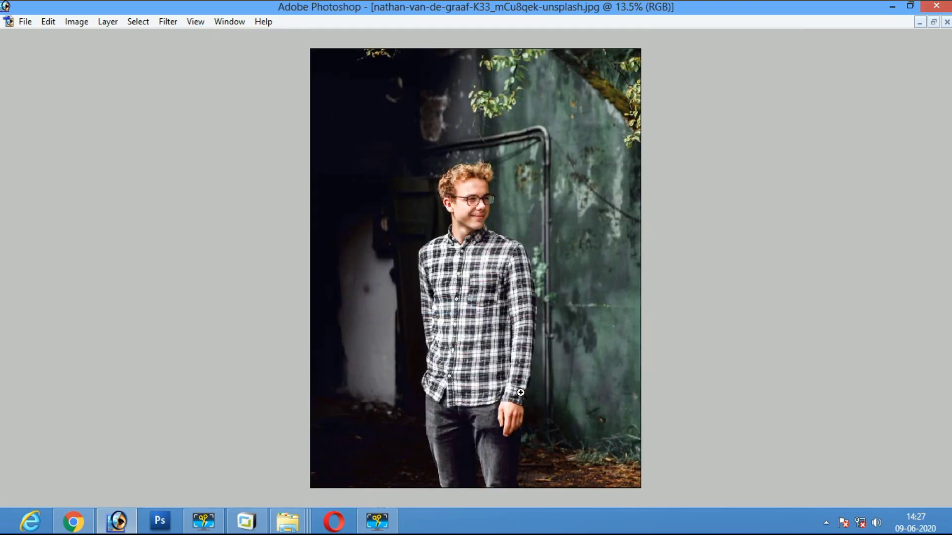
left_click_drag(553, 426, 552, 425)
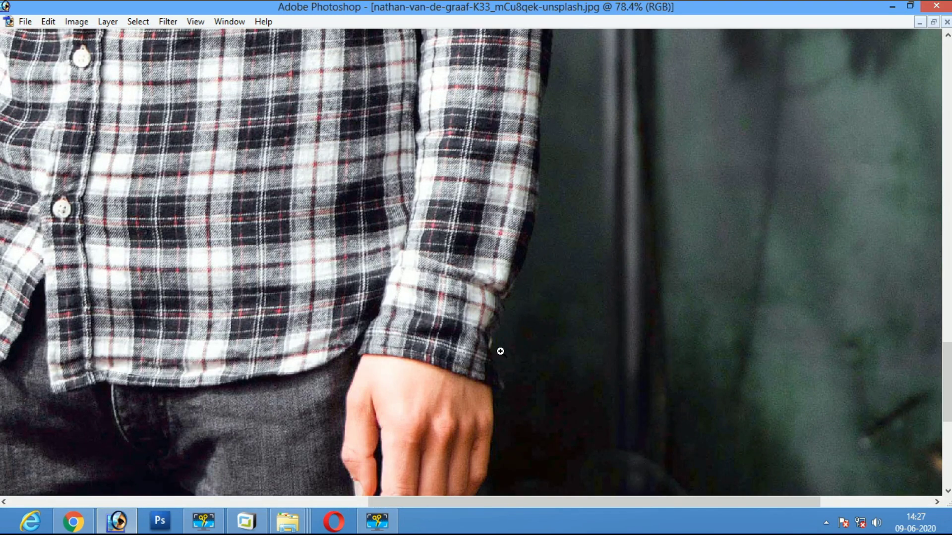
key("Tab")
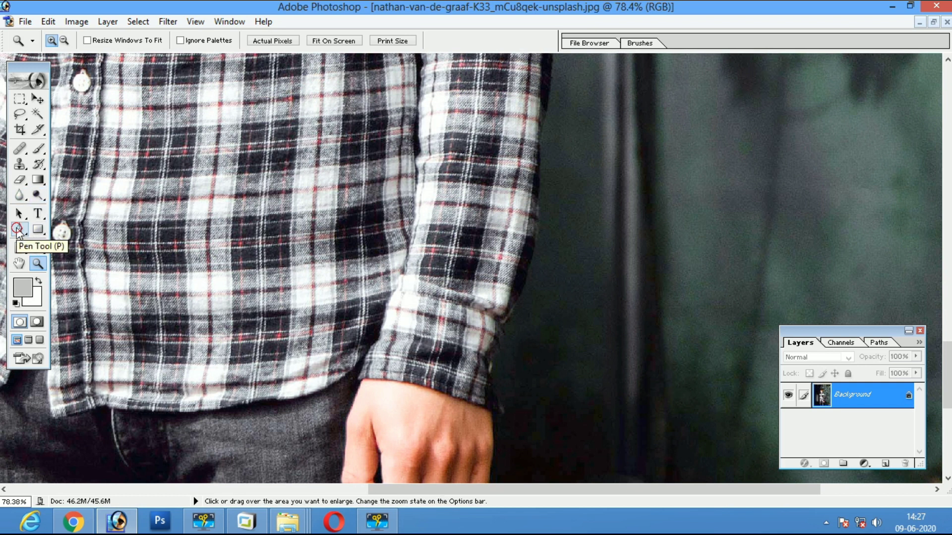
Place Pen-tool anchors from the cuff up along the sleeve edge
left_click(19, 231)
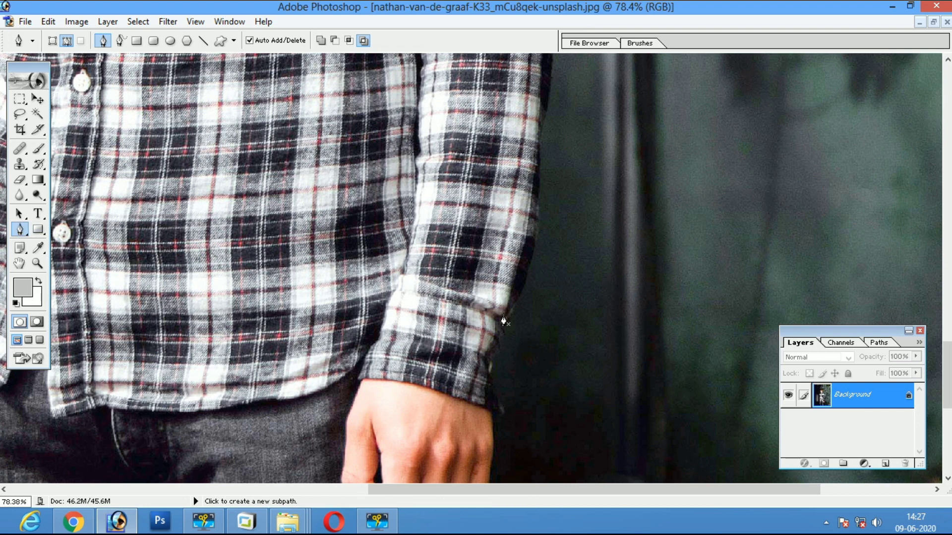
left_click(507, 320)
left_click_drag(538, 208, 537, 198)
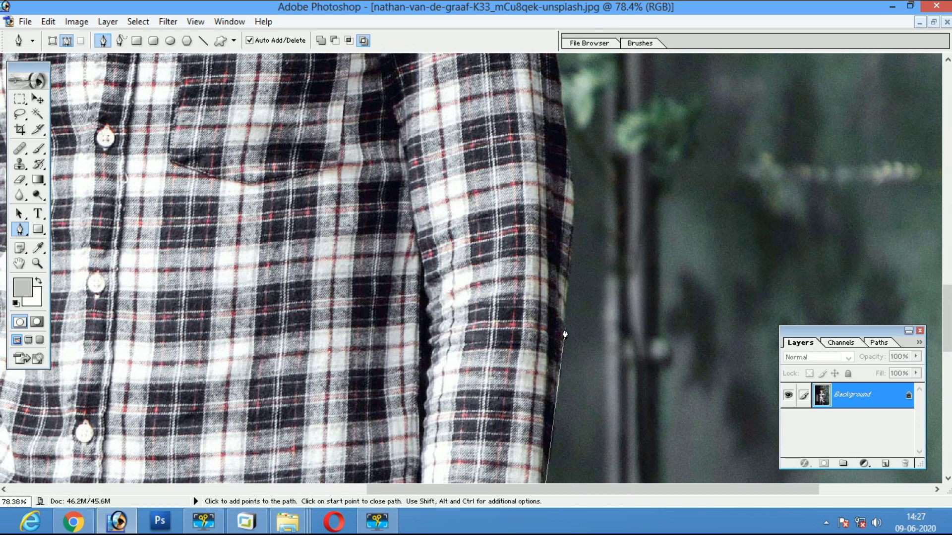
left_click(565, 290)
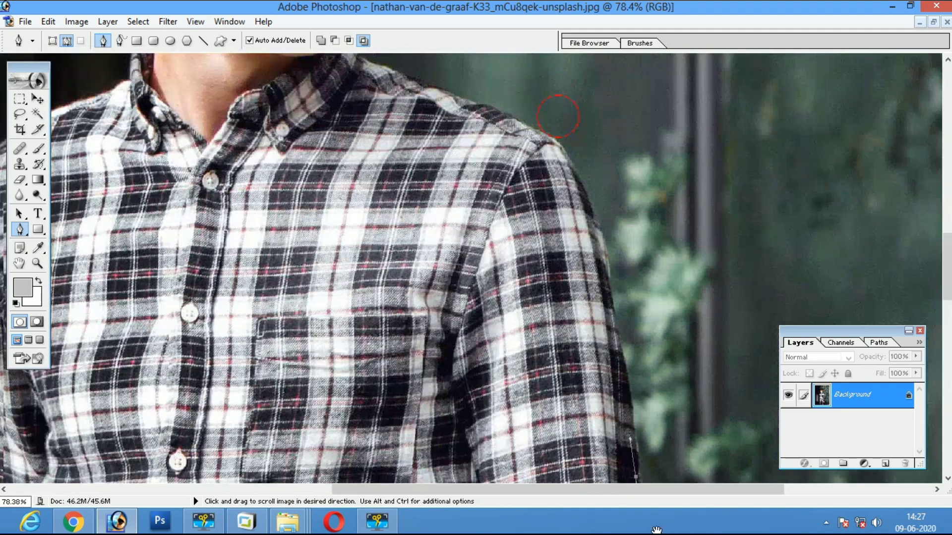
left_click_drag(564, 159, 645, 325)
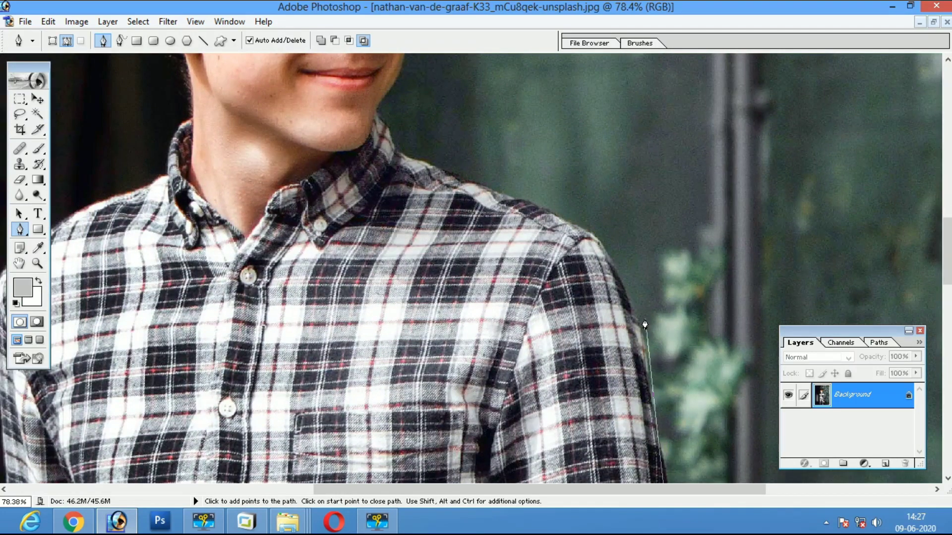
left_click(642, 337)
left_click(628, 305)
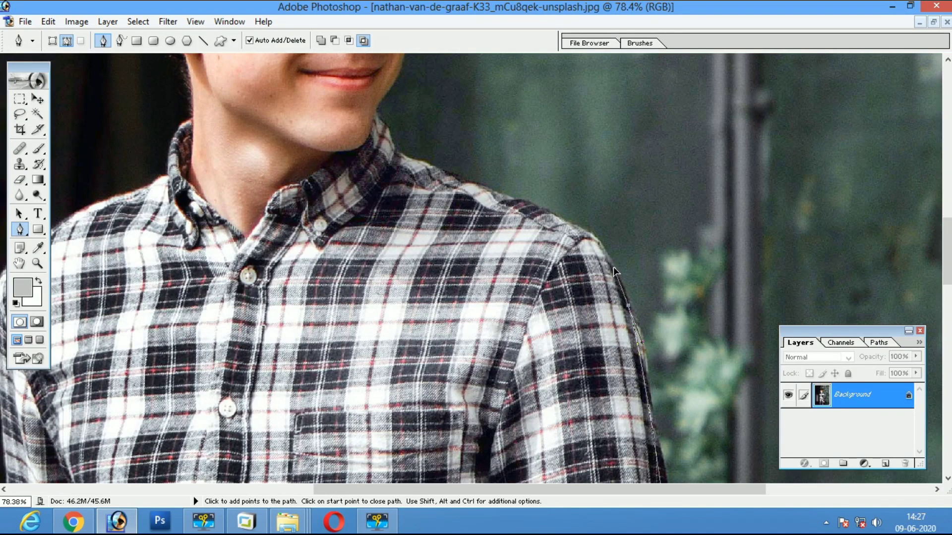
Continue the path over the shoulder and along the collar
key("z")
left_click(580, 295)
left_click_drag(584, 344, 529, 34)
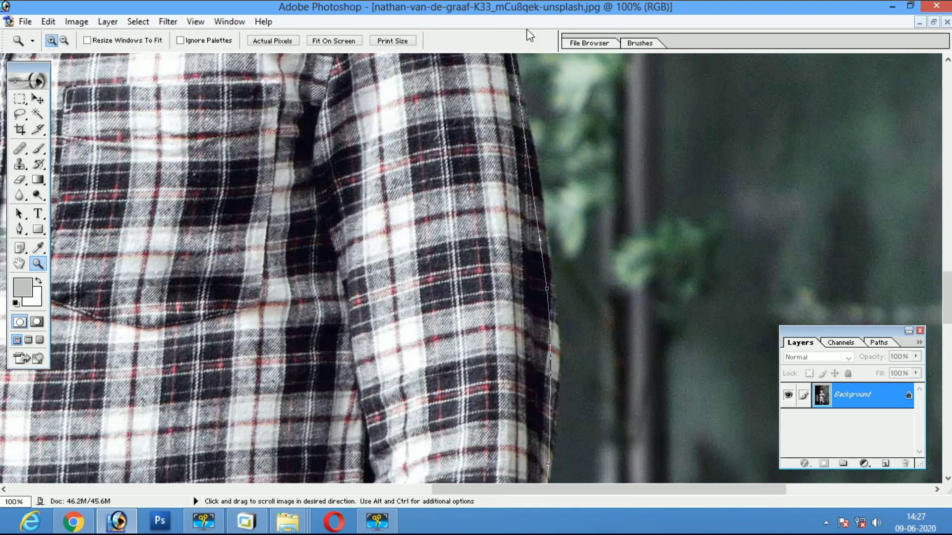
mouse_move(531, 99)
left_mouse_down()
mouse_move(559, 425)
mouse_move(514, 121)
mouse_move(557, 374)
mouse_move(483, 40)
left_mouse_up()
left_click_drag(501, 203, 477, 62)
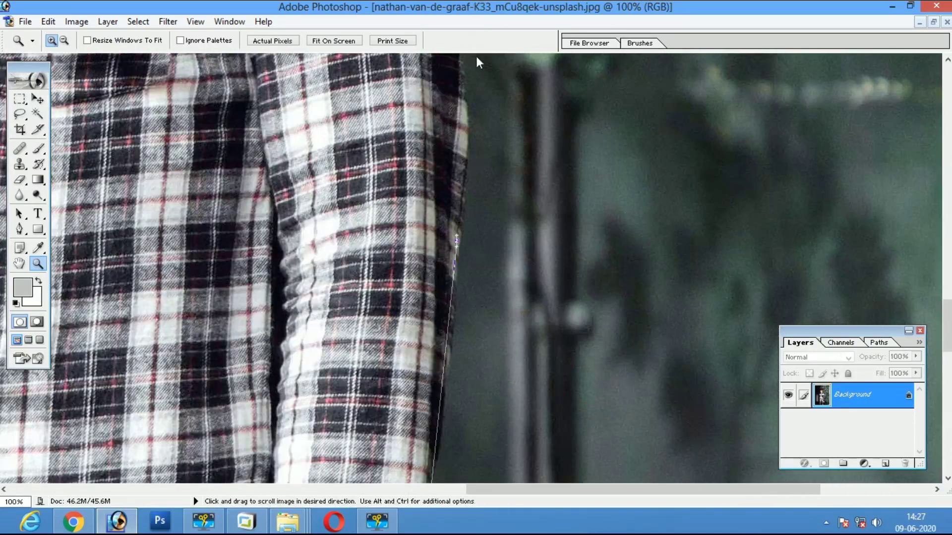
key("p")
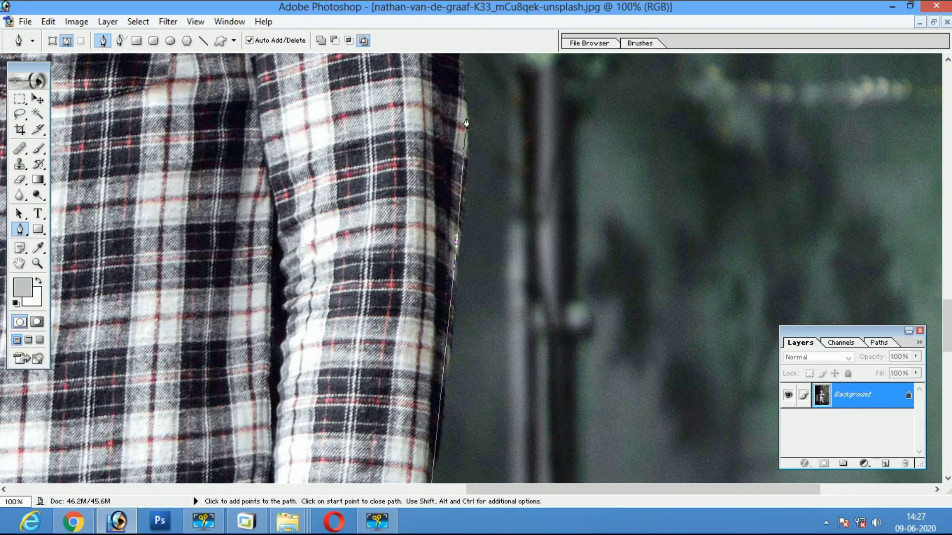
left_click_drag(463, 80, 459, 295)
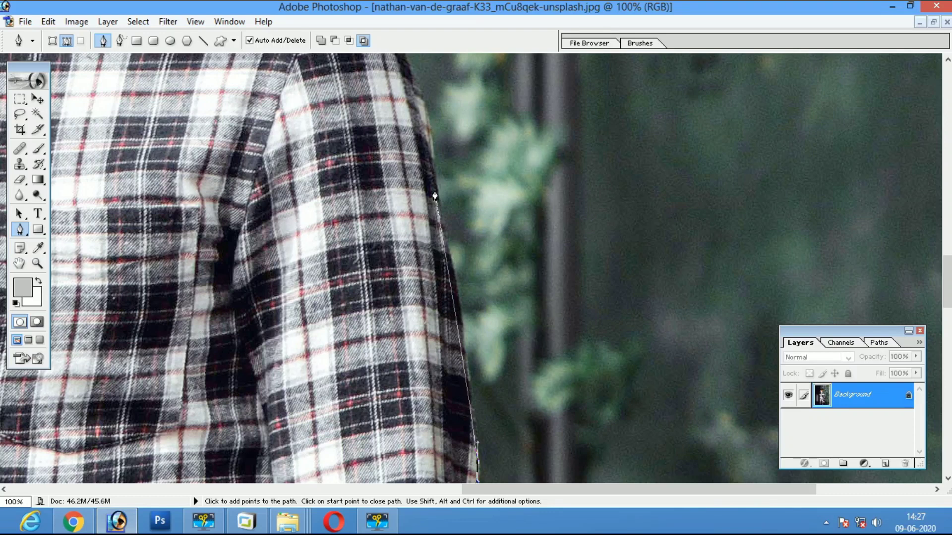
left_click_drag(431, 187, 570, 501)
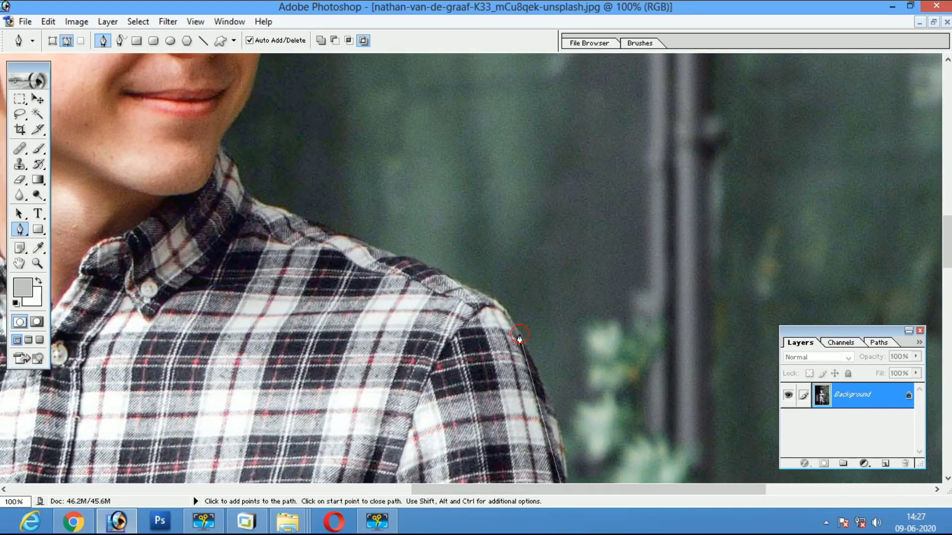
left_click(495, 302)
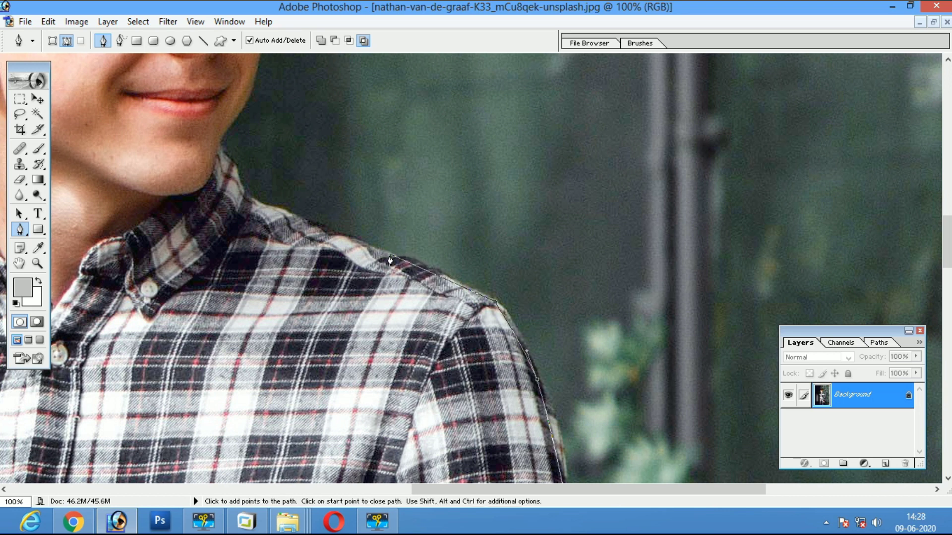
left_click(392, 256)
left_click(323, 225)
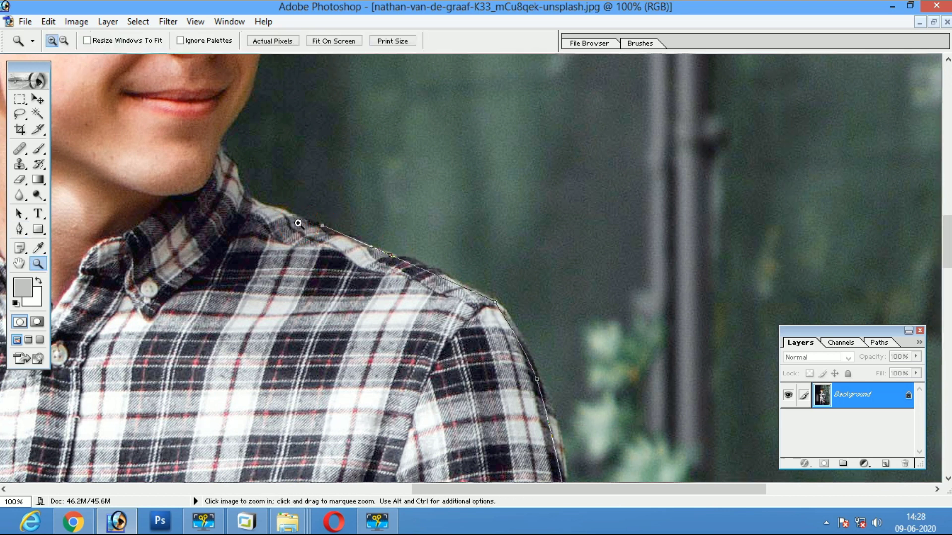
Add anchors along the collar edge up to its top, undoing a misplaced segment
left_click(298, 224, "ctrl")
left_click_drag(509, 206, 659, 502)
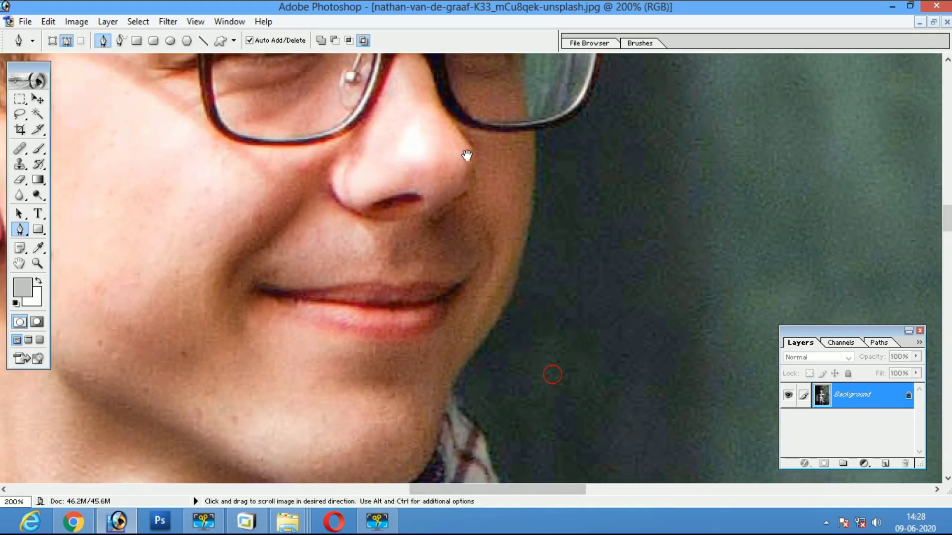
scroll(468, 159, "down", 5)
key("ctrl+minus")
left_click(386, 107)
key("ctrl+z")
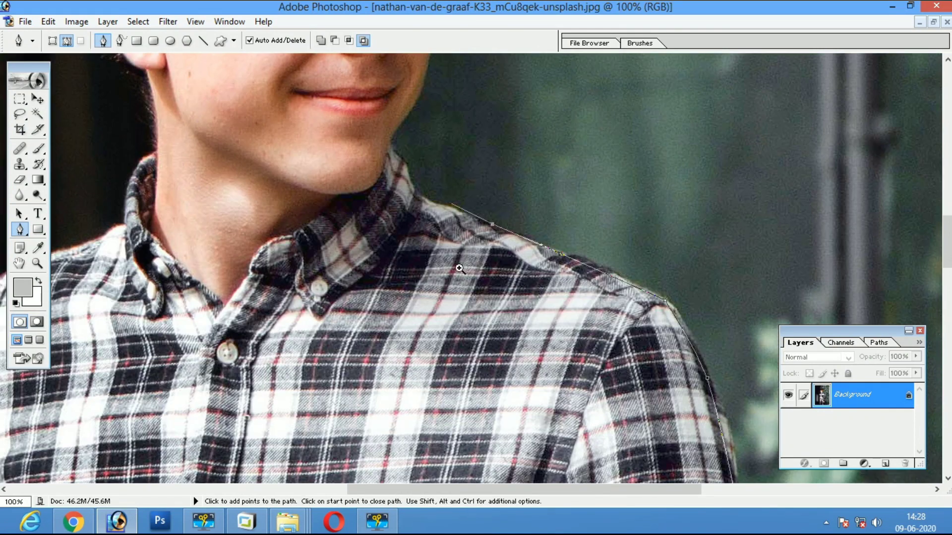
left_click(468, 217, "ctrl")
left_click(422, 281)
key("ctrl+z")
left_click(461, 273)
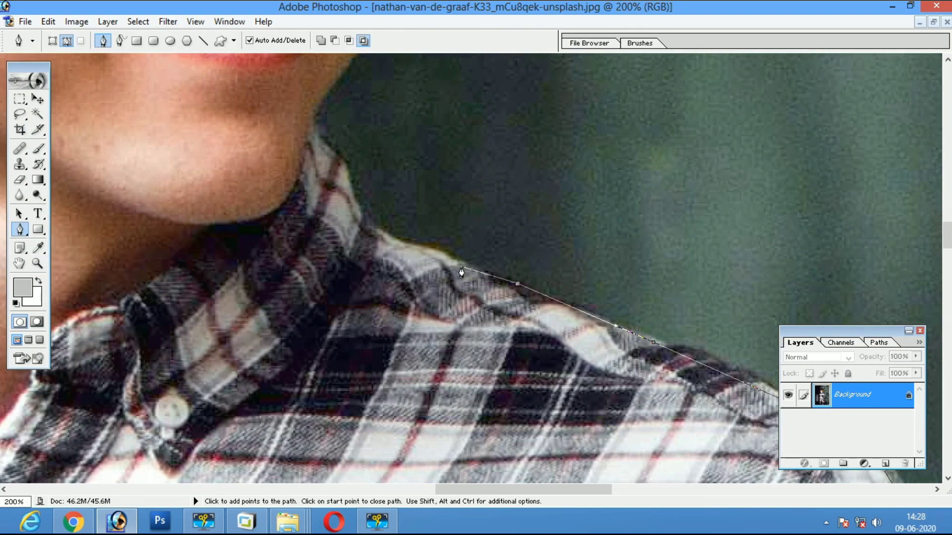
left_click_drag(442, 254, 407, 245)
left_click_drag(358, 218, 347, 193)
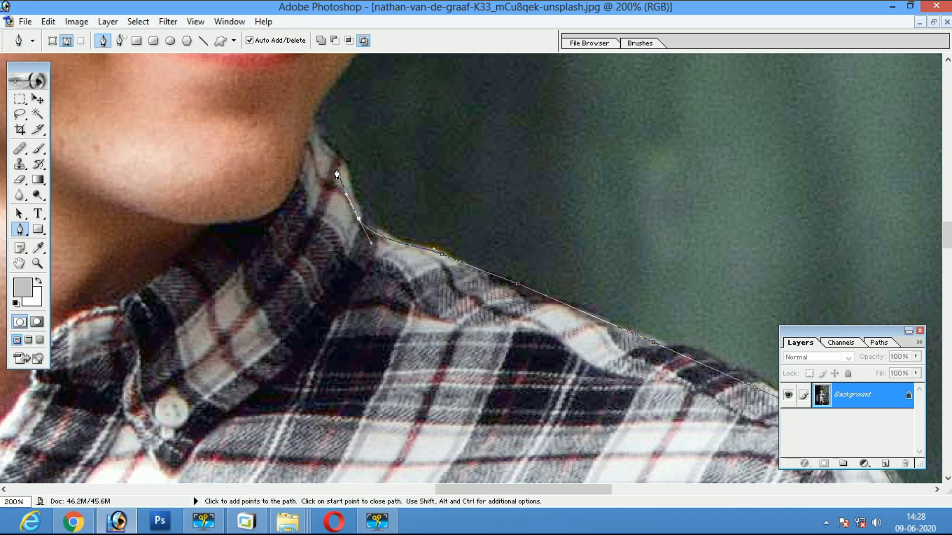
left_click(333, 156)
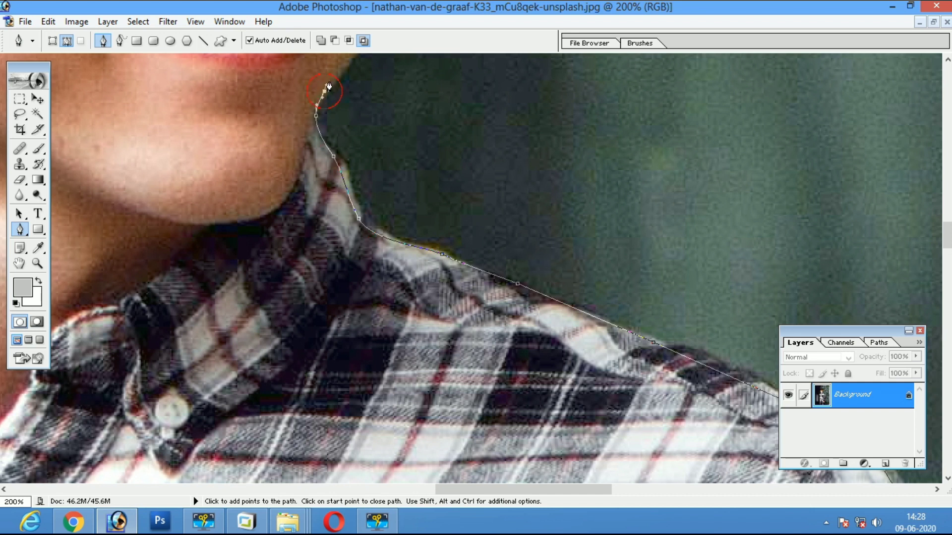
Extend the path up the jawline and along the glasses frame
mouse_move(329, 88)
left_mouse_down()
mouse_move(330, 323)
mouse_move(362, 272)
left_mouse_up()
left_click(375, 203)
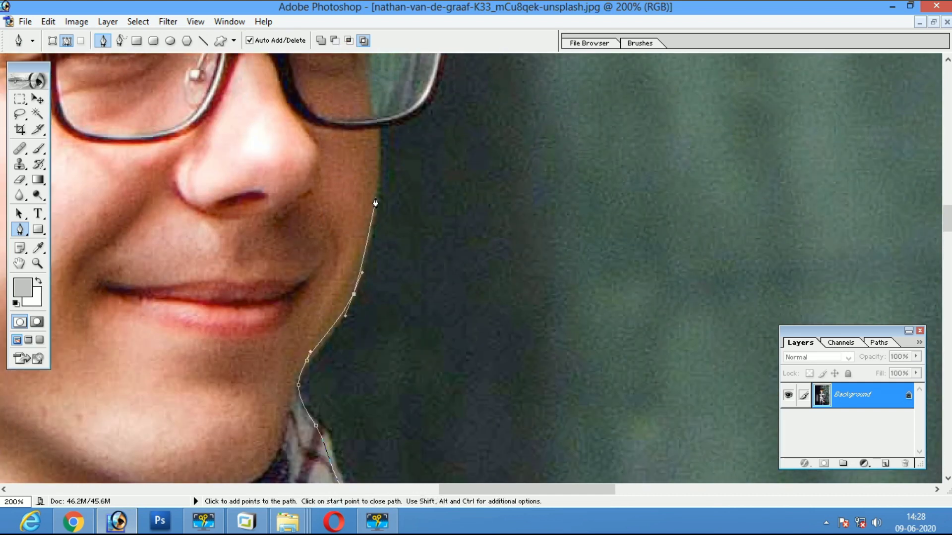
scroll(378, 238, "up", 5)
left_click(382, 352)
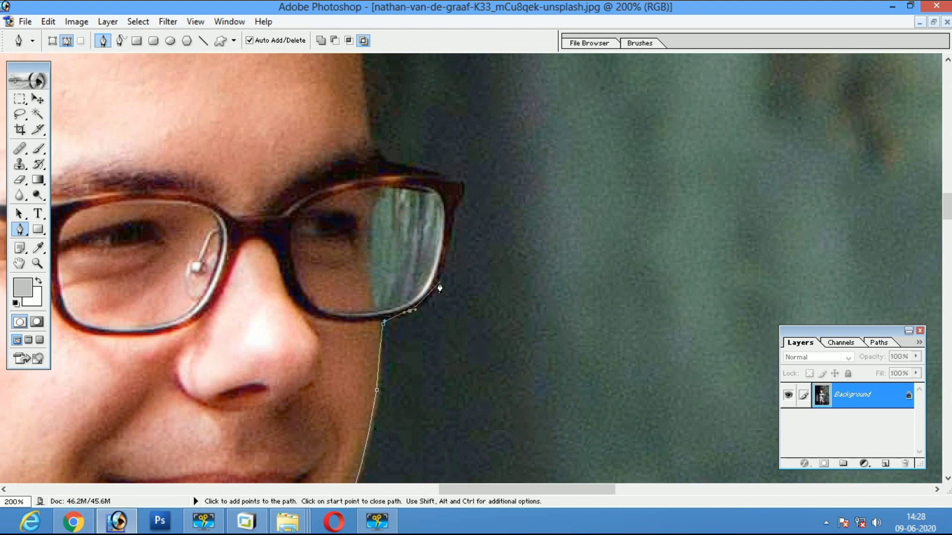
left_click_drag(440, 287, 443, 268)
left_click(452, 223)
left_click(463, 205)
Carry the path above the glasses rim and past the temple to the hairline
left_click_drag(464, 204, 477, 385)
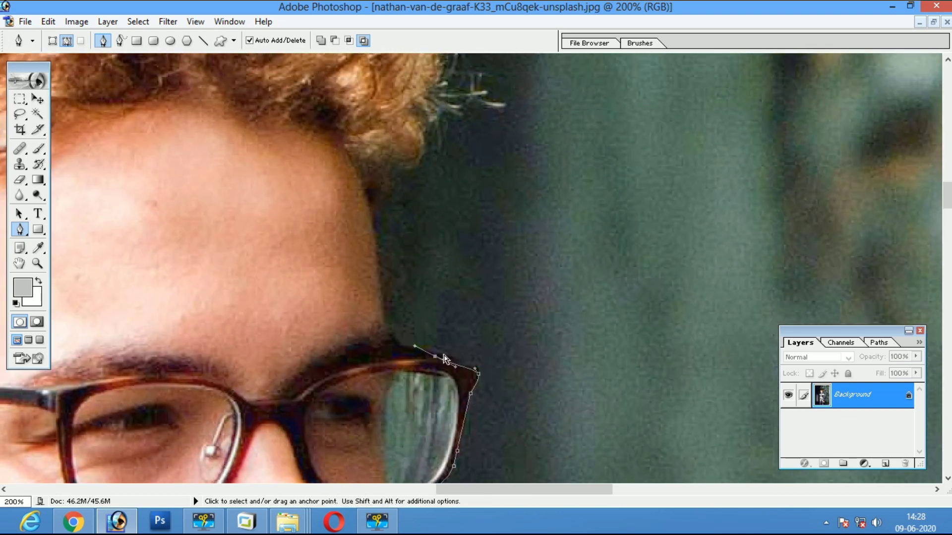
mouse_move(435, 356)
left_mouse_down()
mouse_move(443, 356)
mouse_move(374, 323)
mouse_move(373, 203)
left_mouse_up()
left_click(401, 346)
left_click_drag(390, 167, 407, 152)
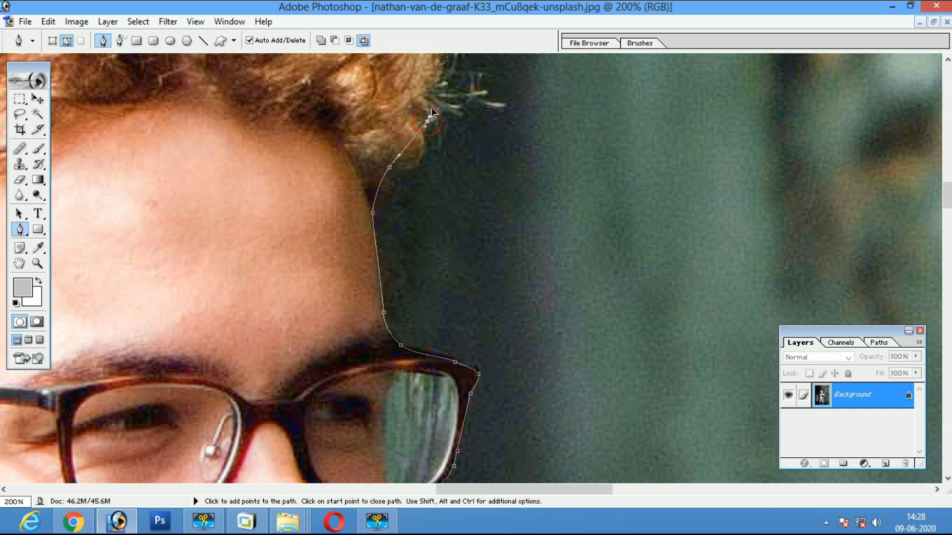
Add anchors along the hair edge toward the top of the head
left_click_drag(437, 87, 446, 393)
left_click(431, 431)
left_click(392, 227)
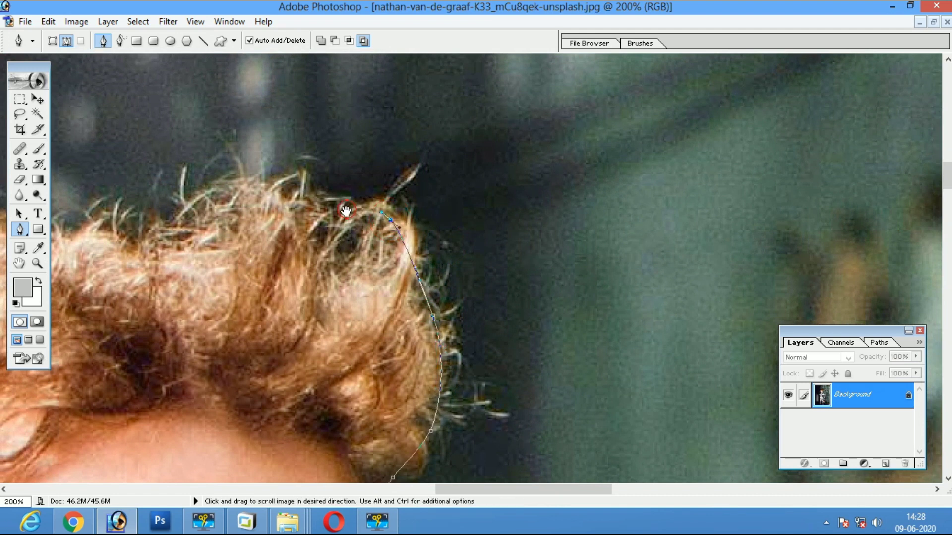
left_click_drag(342, 213, 598, 271)
left_click(528, 265)
left_click(496, 262)
left_click(426, 275)
left_click(391, 298)
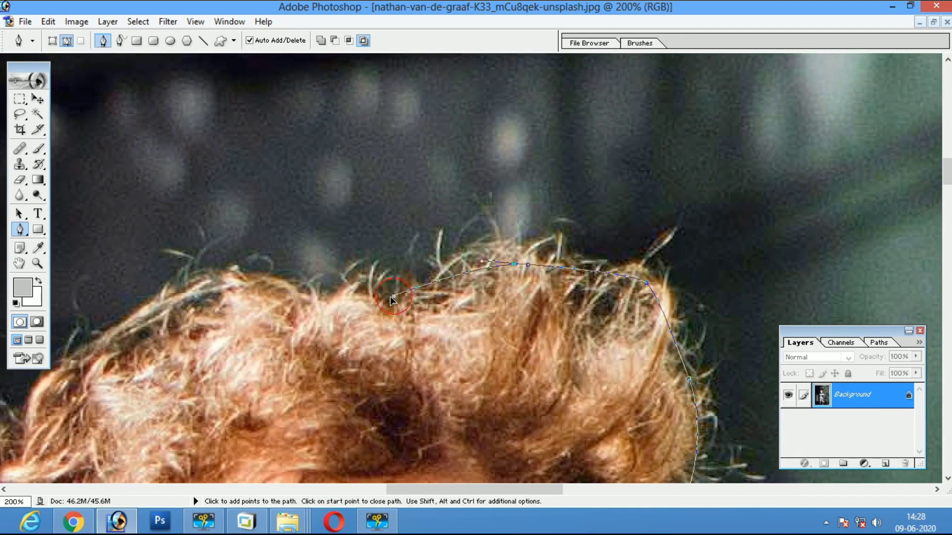
left_click(414, 313, "ctrl")
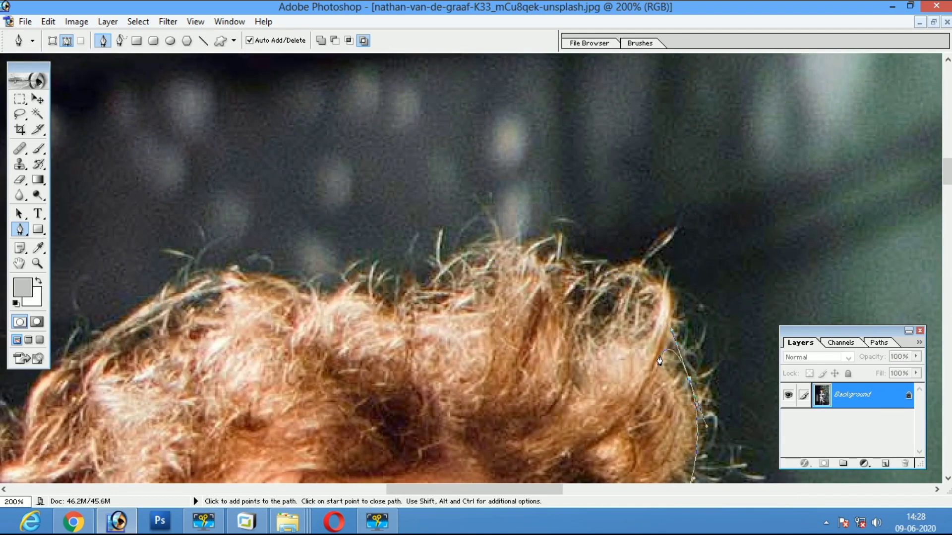
Extend the path leftward across the top of the curly hair
left_click(691, 478)
left_click(697, 423)
left_click(677, 343)
left_click(647, 315)
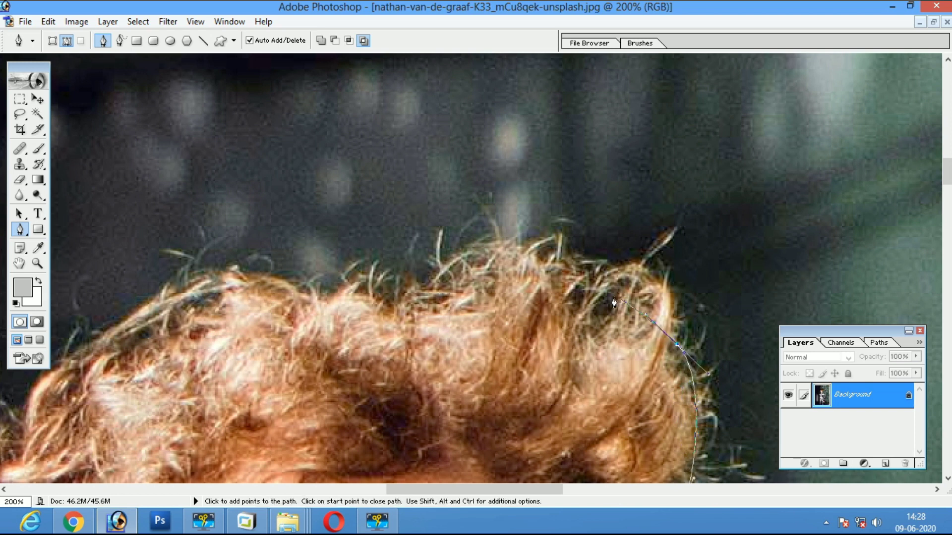
left_click(627, 299)
left_click(528, 283)
left_click(483, 287)
left_click(428, 292)
left_click(392, 296)
left_click(333, 296)
left_click(288, 300)
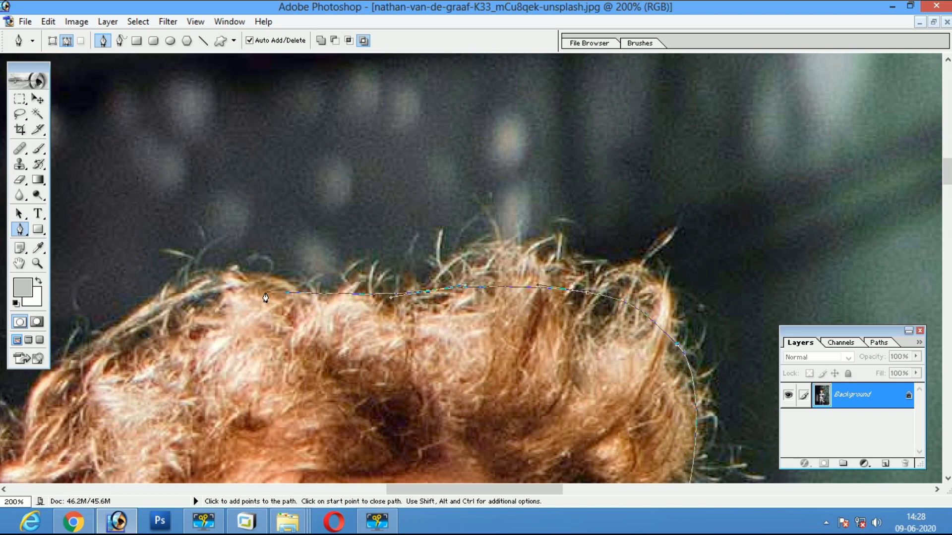
left_click(241, 287)
Carry the path down the hair's left edge toward the ear
left_click_drag(241, 287, 667, 262)
left_click(647, 283)
left_click(546, 331)
left_click(494, 360)
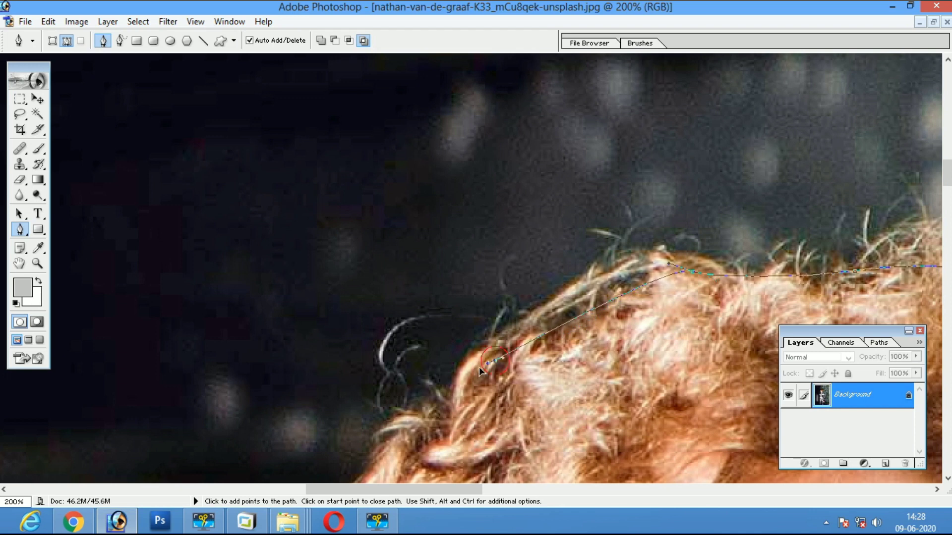
left_click(460, 382)
left_click(423, 427)
left_click_drag(423, 437, 572, 175)
left_click(476, 281)
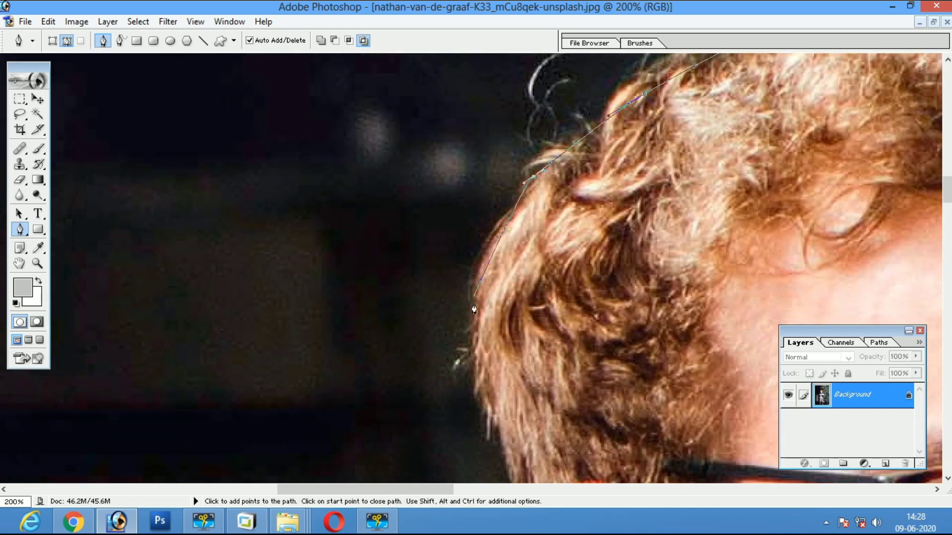
left_click(474, 315)
left_click(472, 350)
left_click(485, 420)
left_click(496, 451)
left_click(516, 480)
Trace the path around the ear and down the neck to the collar edge
left_click_drag(516, 480, 446, 59)
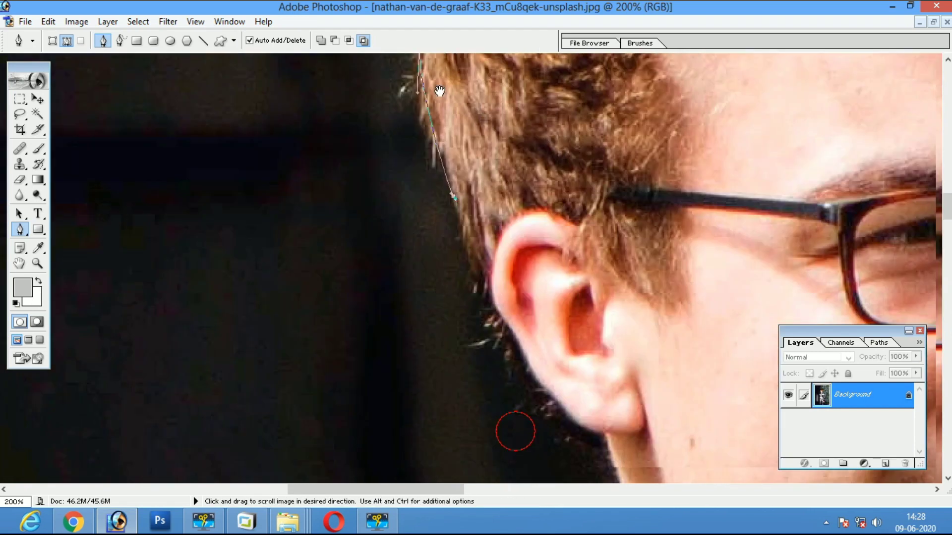
left_click(432, 130)
left_click_drag(454, 181, 453, 199)
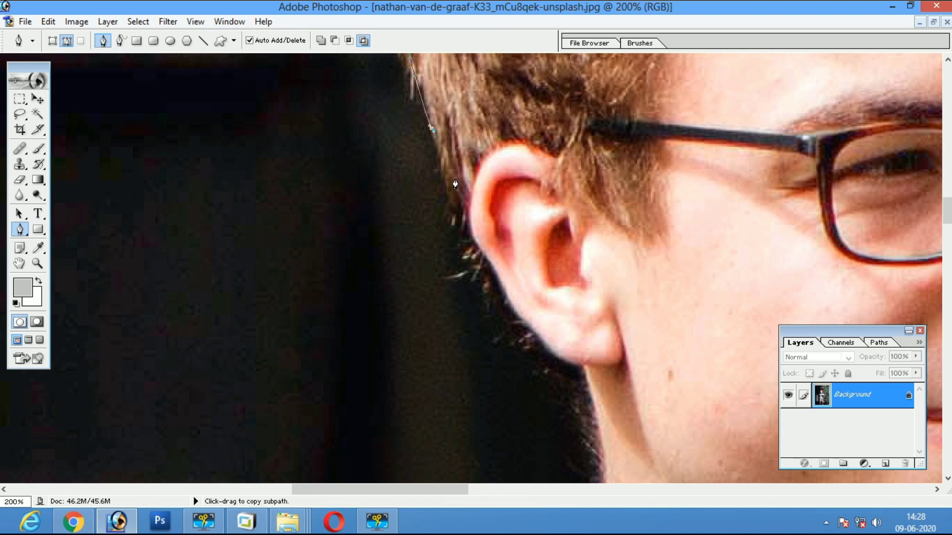
left_click_drag(495, 303, 503, 316)
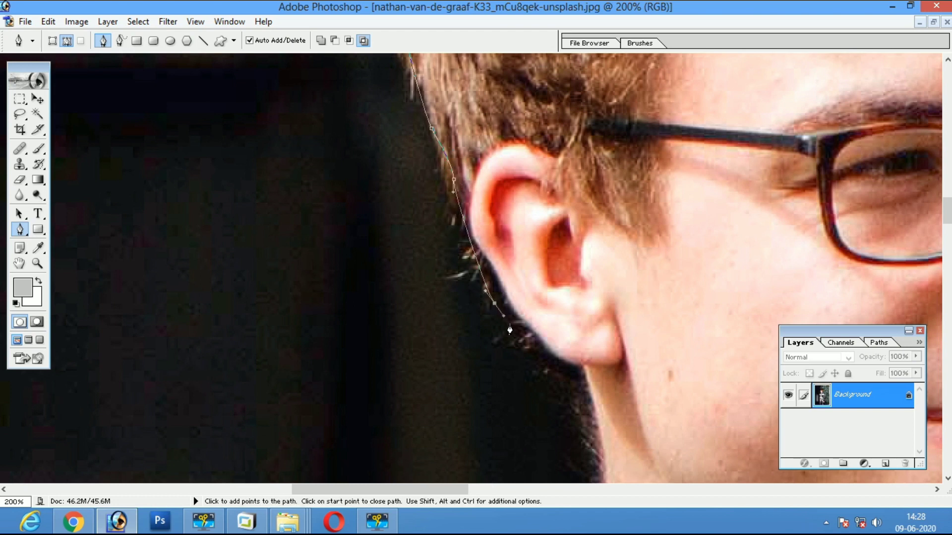
left_click(552, 372)
left_click_drag(538, 283, 519, 48)
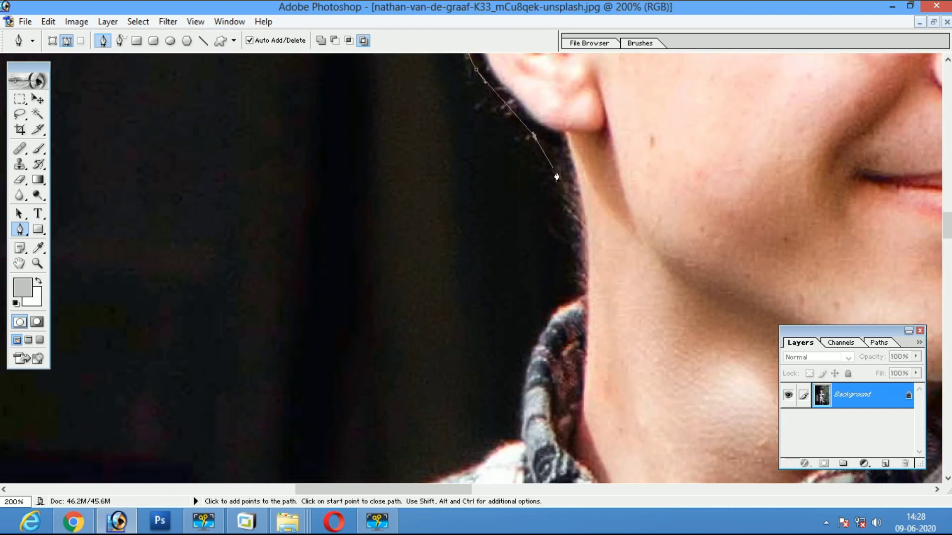
left_click_drag(573, 188, 579, 223)
left_click_drag(586, 280, 539, 362)
left_click_drag(523, 396, 523, 425)
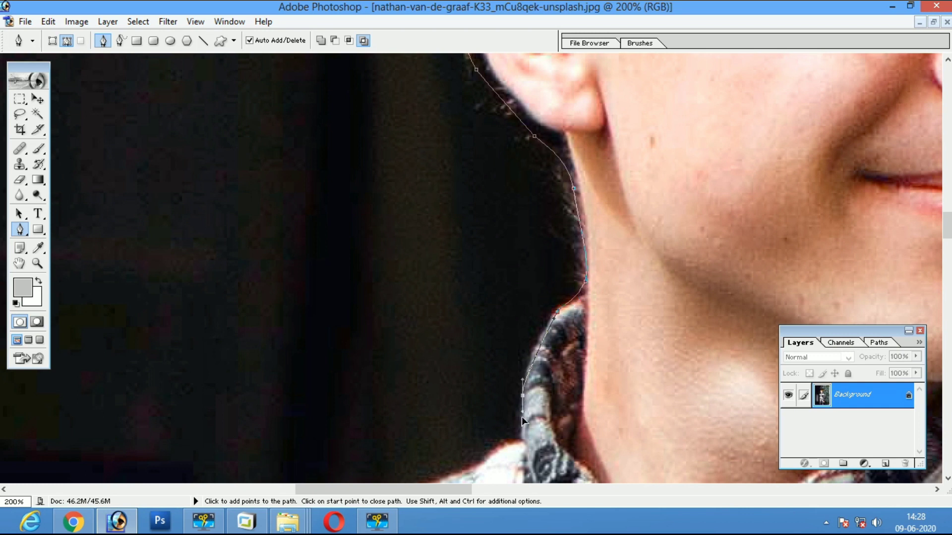
Continue the path down the collar and curve it around the shoulder
left_click_drag(547, 368, 598, 175)
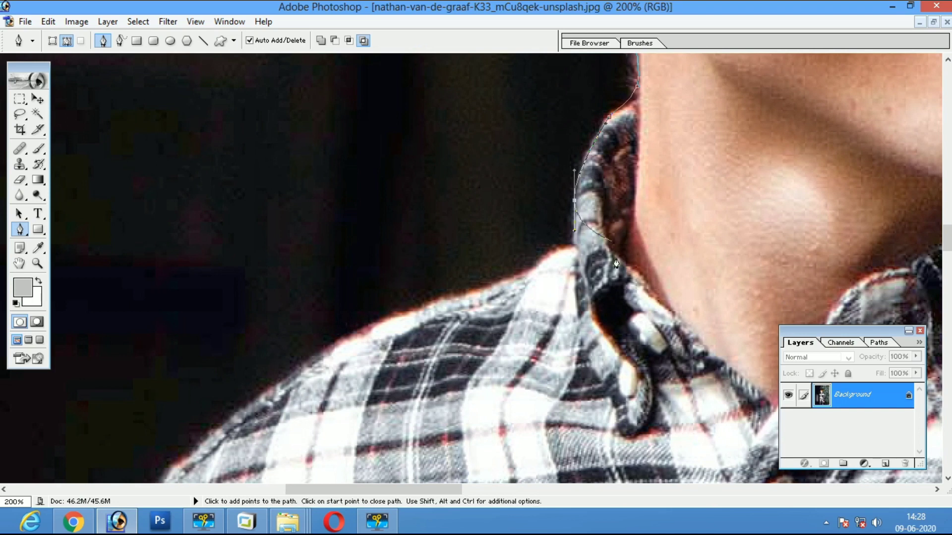
left_click(573, 263)
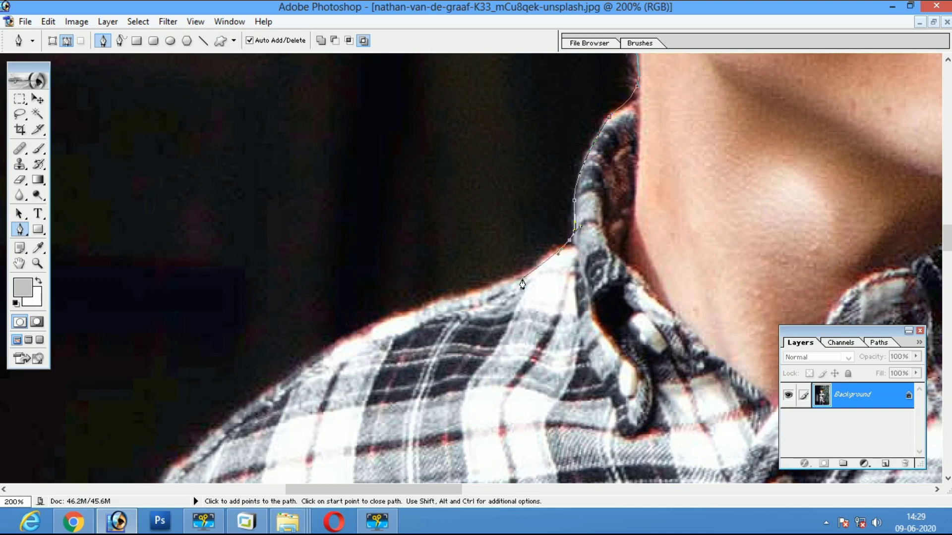
left_click(522, 281)
left_click(423, 310)
left_click_drag(362, 331, 341, 346)
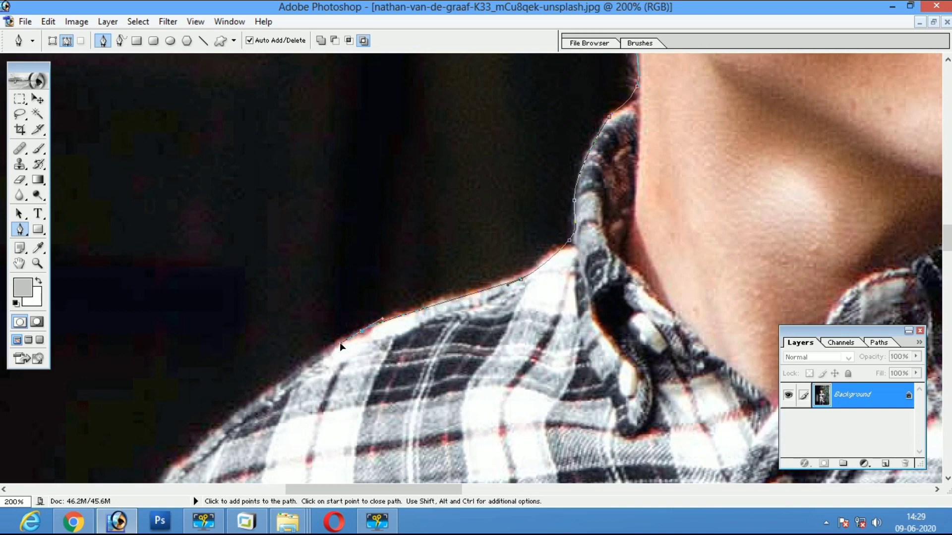
left_click(252, 408)
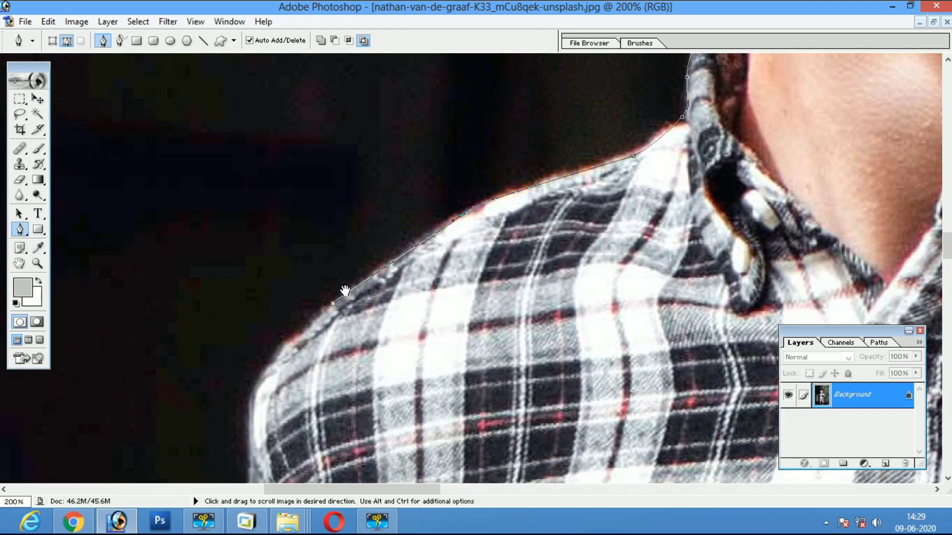
left_click_drag(227, 432, 416, 218)
left_click(353, 270)
left_click_drag(333, 300, 322, 324)
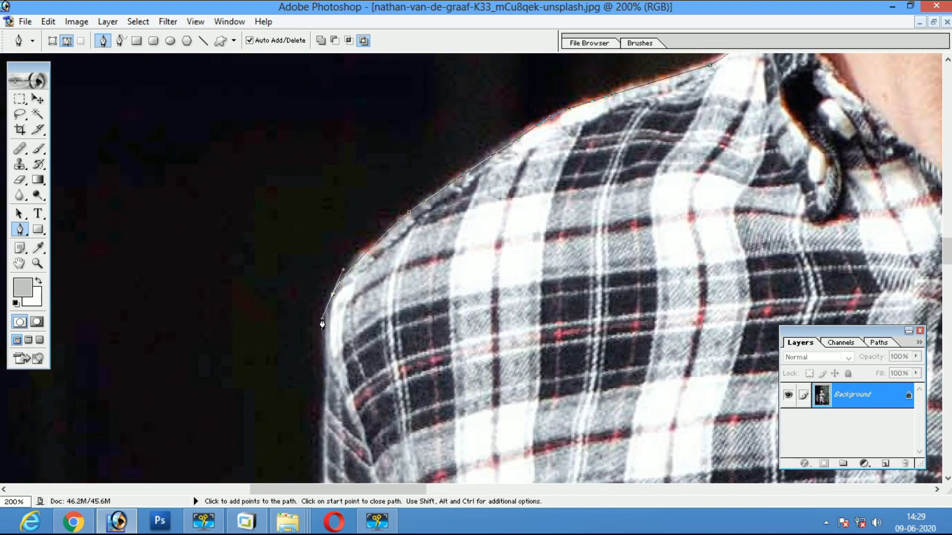
Extend the path down the shirt's side and sleeve edge toward the cuff
left_click_drag(326, 432, 471, 493)
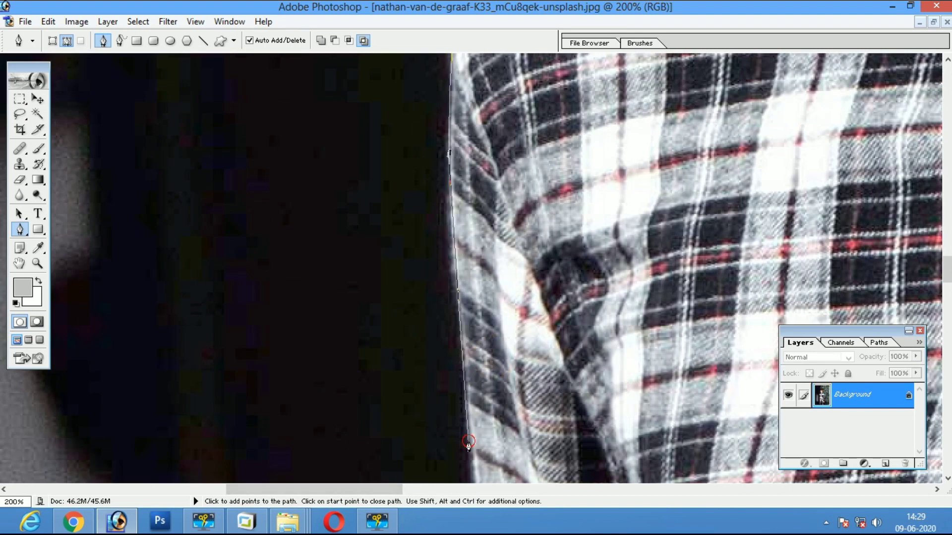
mouse_move(476, 463)
left_mouse_down()
mouse_move(539, 454)
mouse_move(542, 307)
left_mouse_up()
left_click(536, 484)
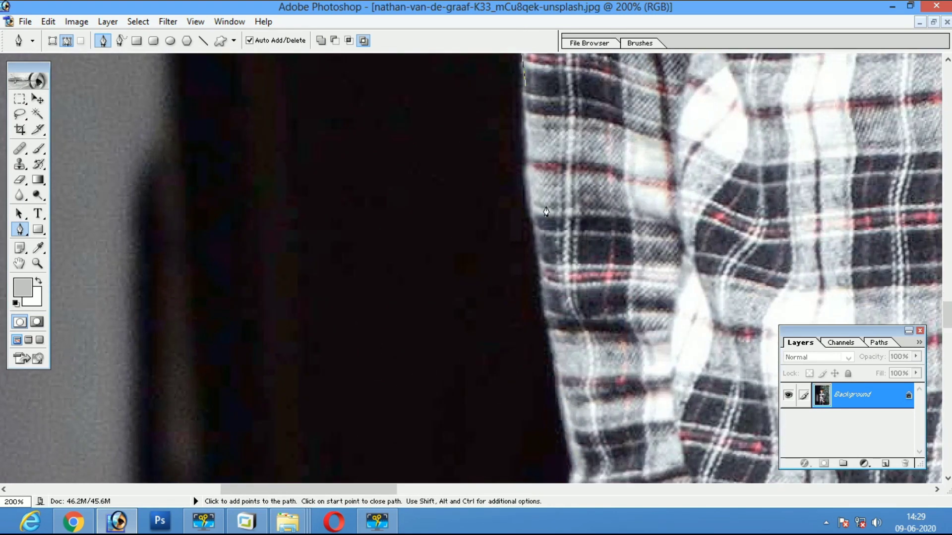
left_click(546, 341)
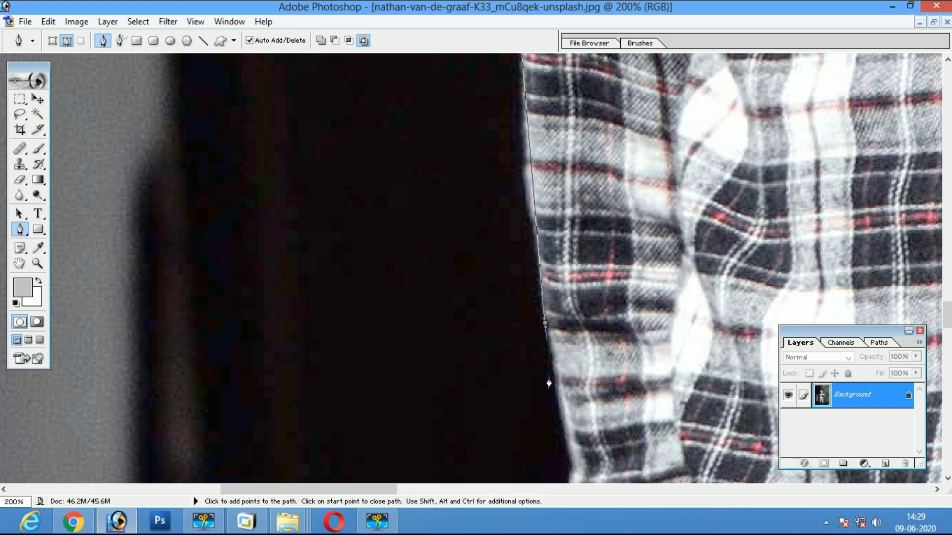
left_click_drag(571, 454, 573, 209)
left_click(573, 206)
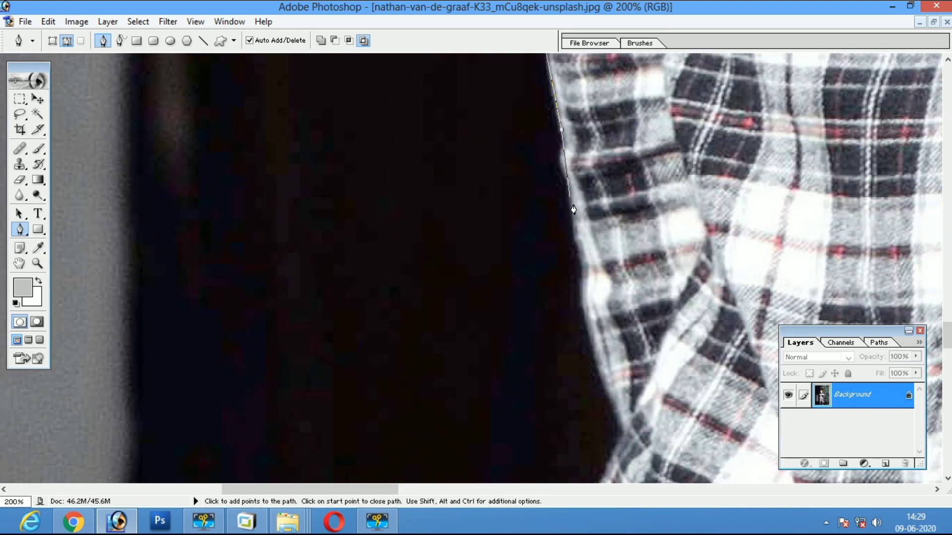
left_click(611, 398)
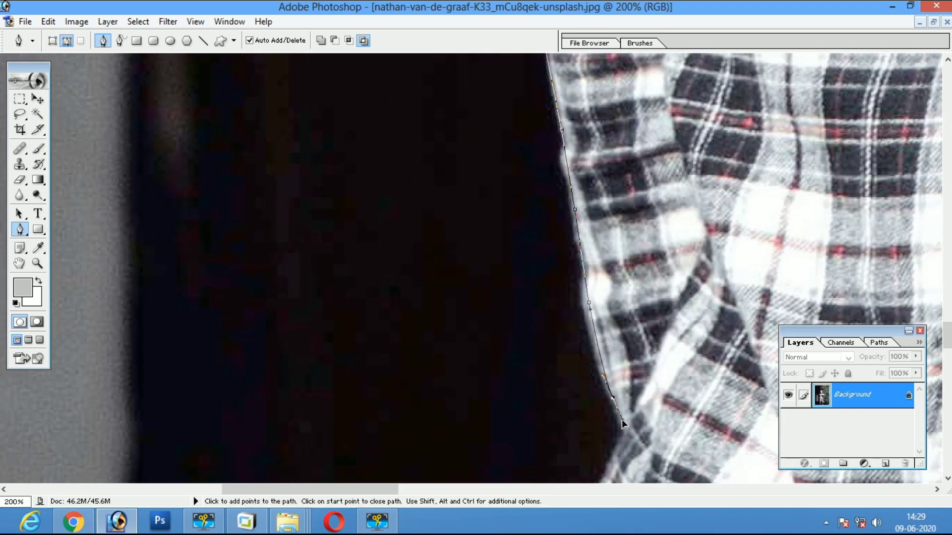
left_click_drag(622, 419, 627, 227)
left_click(627, 238)
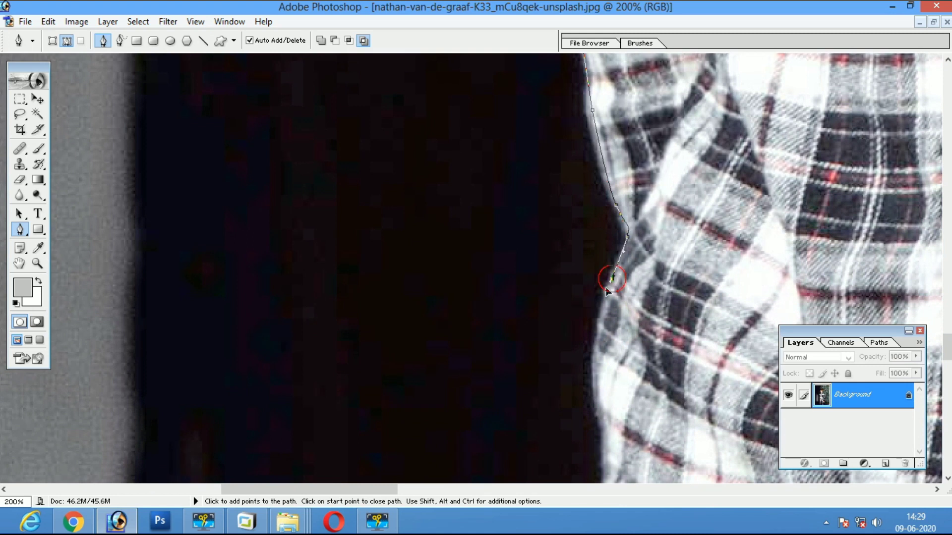
left_click_drag(585, 387, 610, 191)
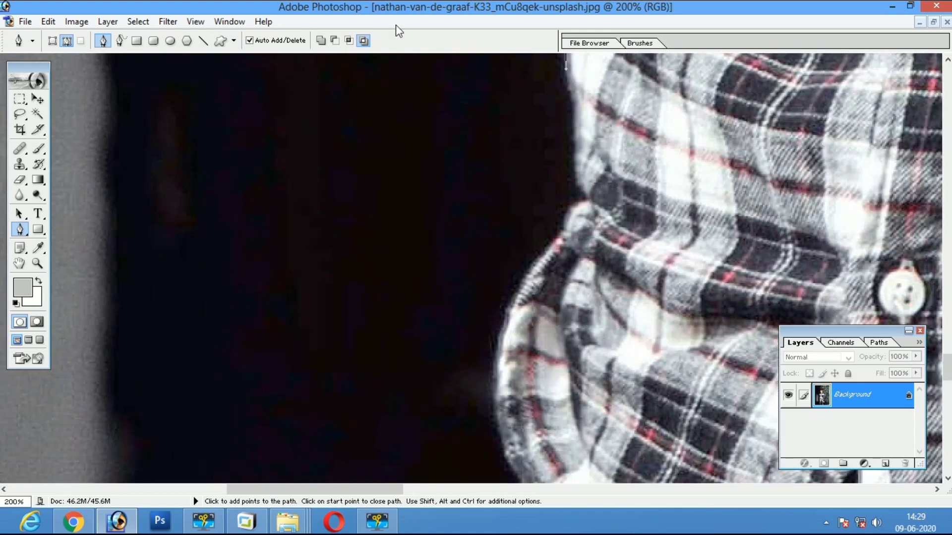
left_click_drag(621, 118, 630, 125)
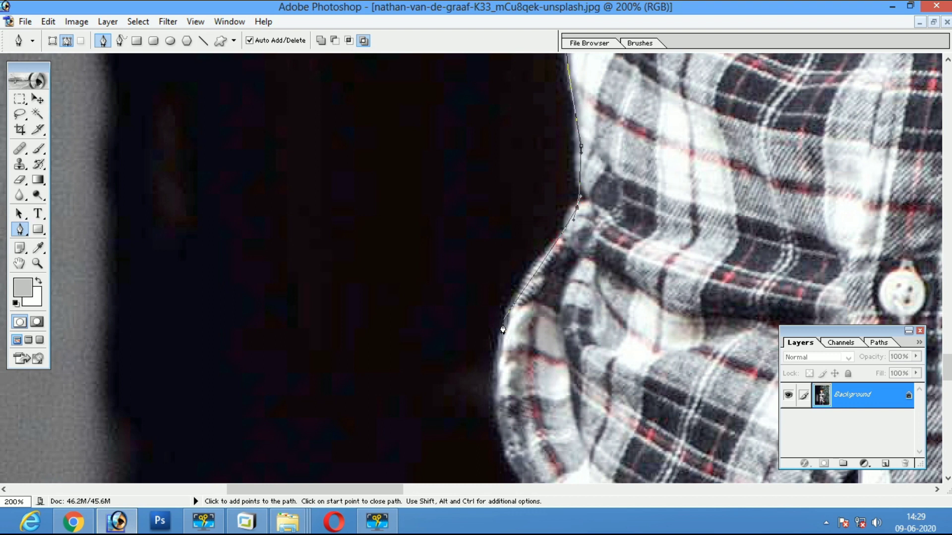
left_click_drag(495, 375, 453, 134)
Add path points past the collar, undoing misplaced points and re-placing the end point
left_click(470, 177)
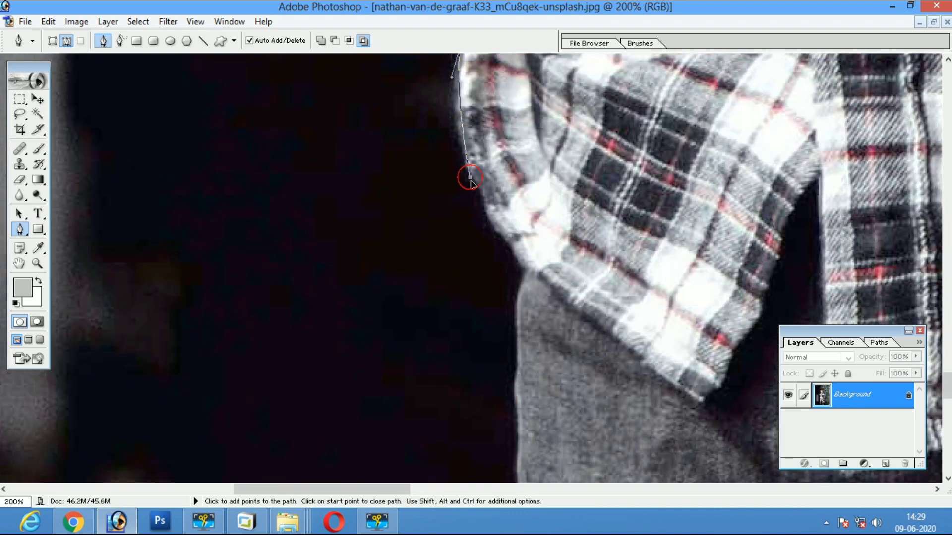
left_click_drag(528, 270, 532, 275)
left_click(516, 359)
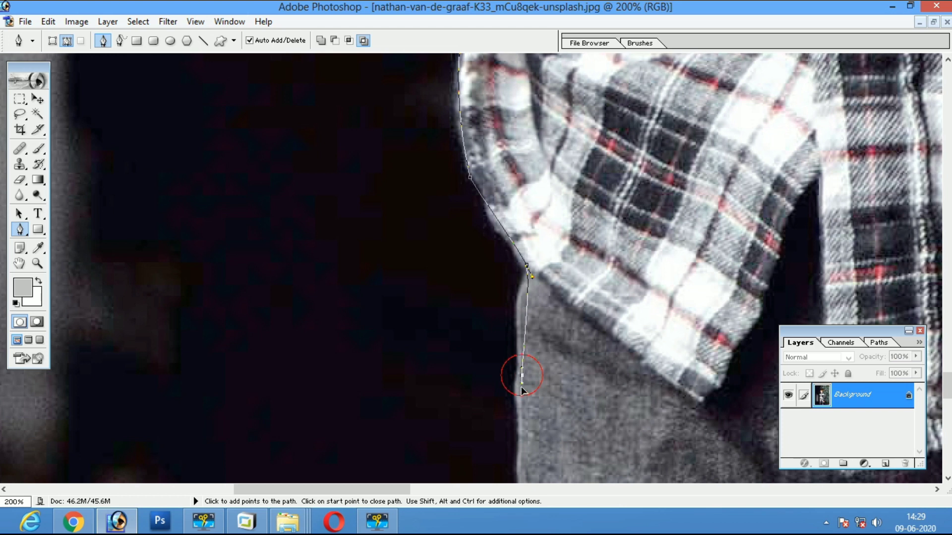
key("ctrl+alt+z")
key("ctrl+alt+z")
key("ctrl+alt+z")
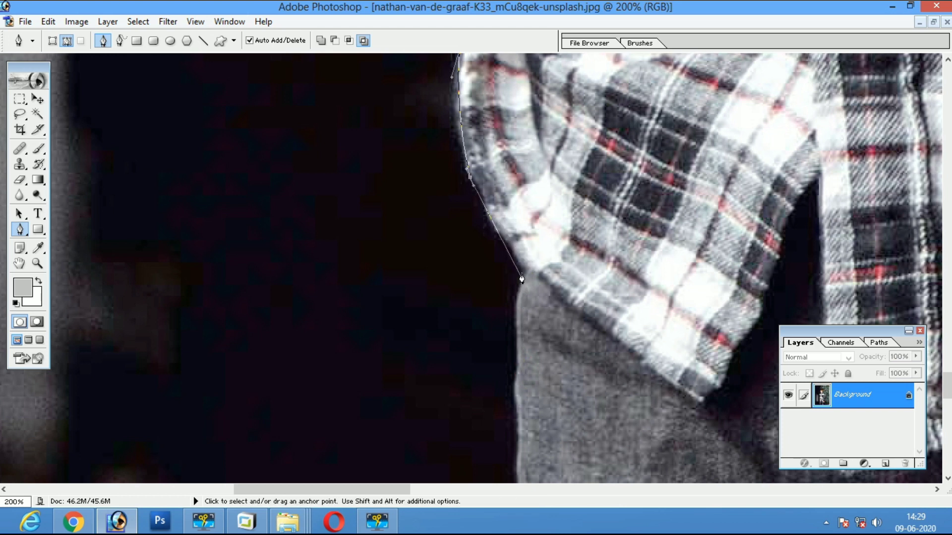
left_click(519, 252)
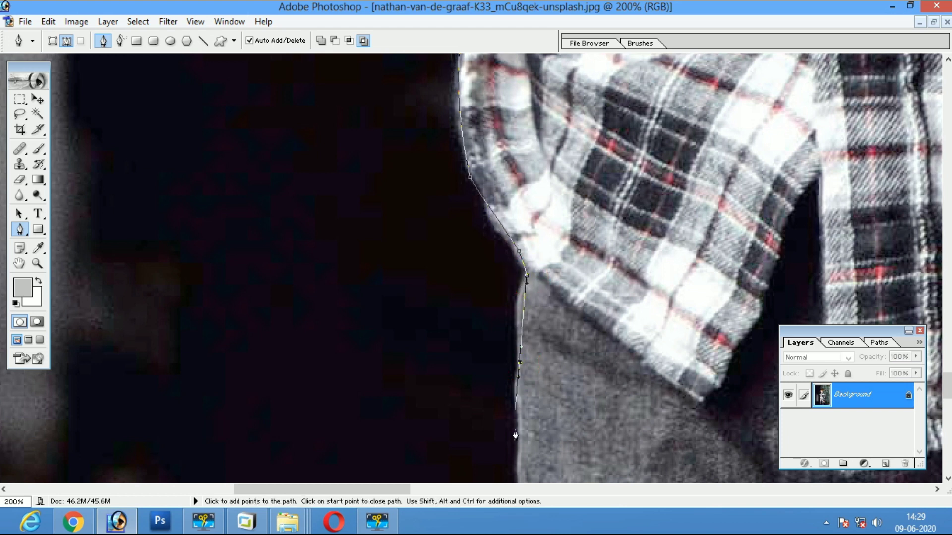
Trace the path down the outer edge of the grey jeans
left_click_drag(518, 480, 521, 187)
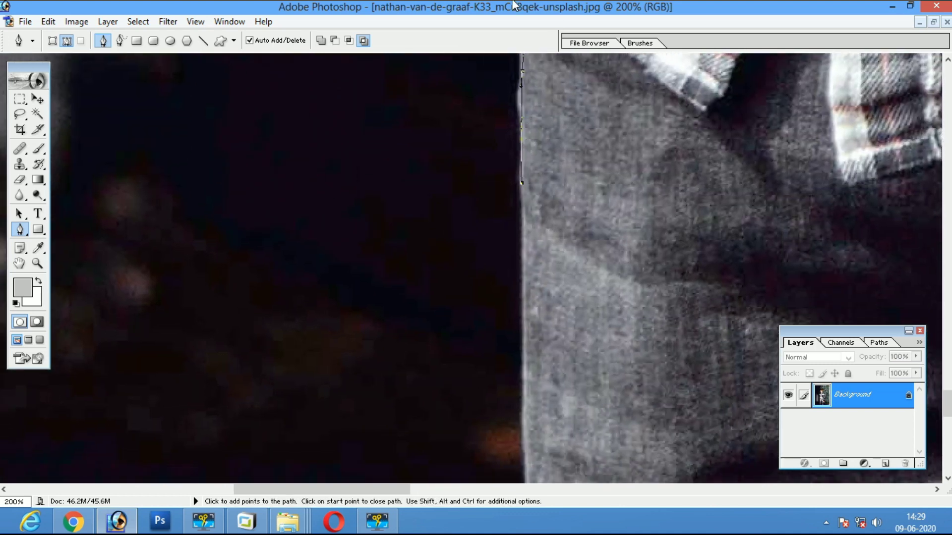
left_click_drag(538, 431, 559, 185)
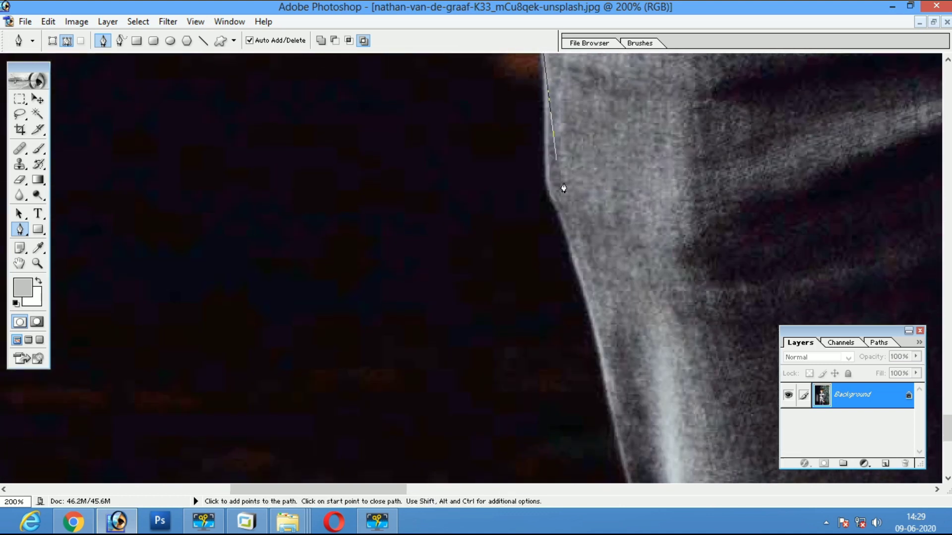
left_click(550, 179)
left_click(622, 449)
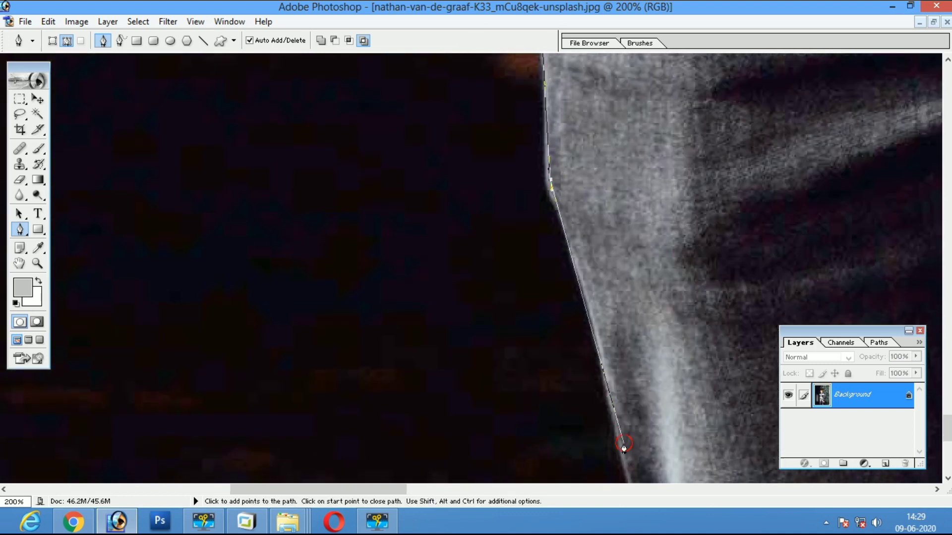
left_click_drag(622, 446, 523, 111)
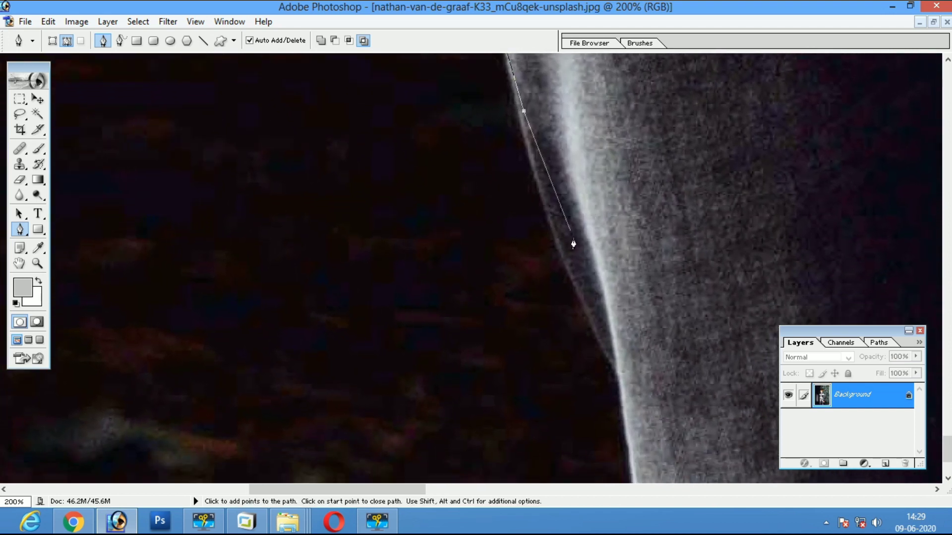
left_click(584, 310)
left_click_drag(587, 321, 472, 214)
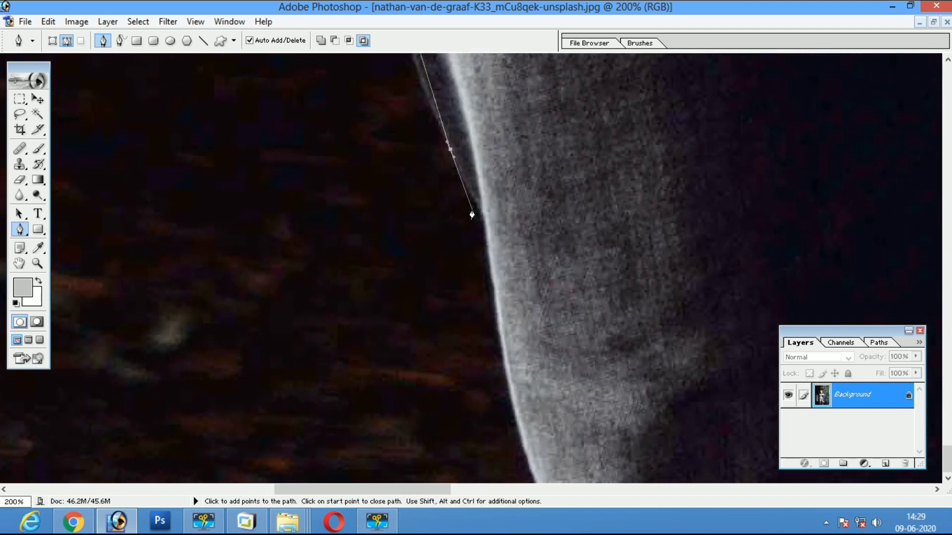
left_click(526, 432)
left_click_drag(531, 435, 543, 436)
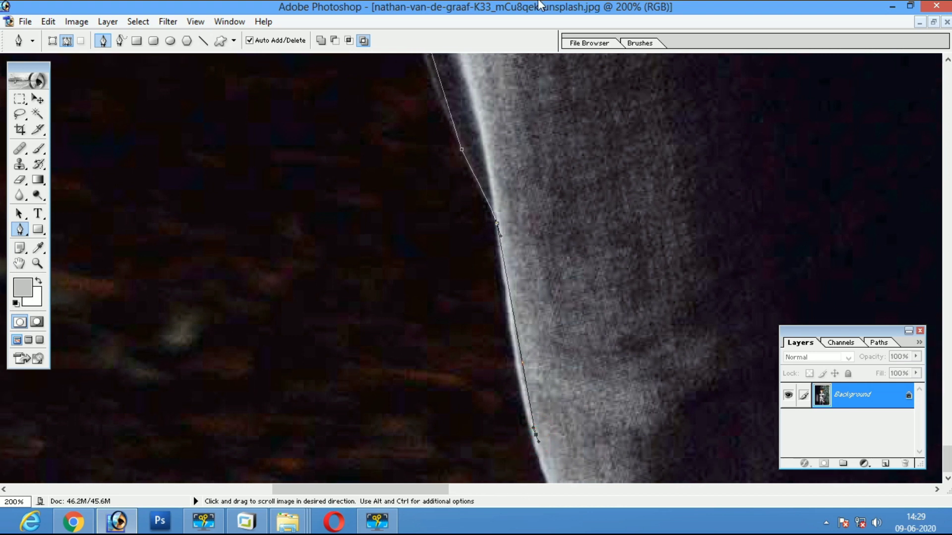
Fit the photo on screen, then zoom in on the jeans and hand
key("z")
right_click(496, 187)
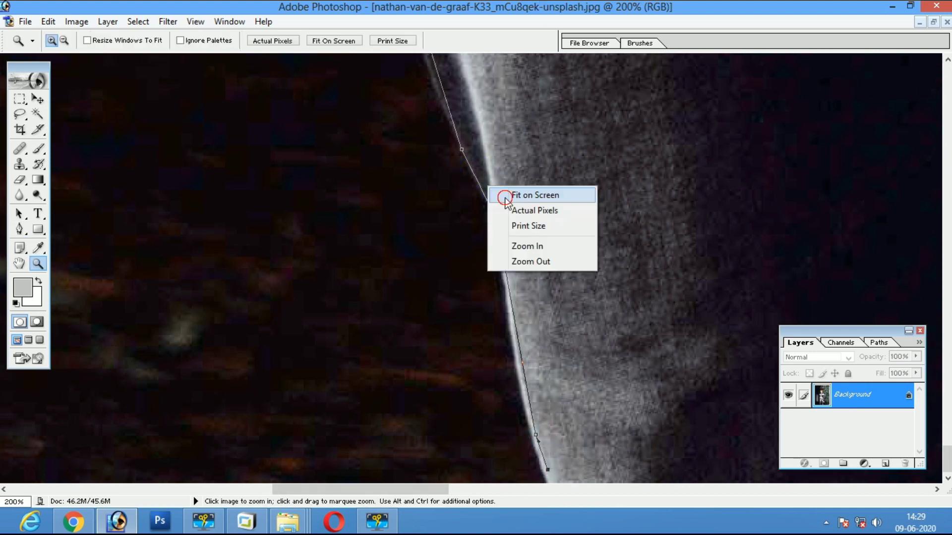
left_click(511, 194)
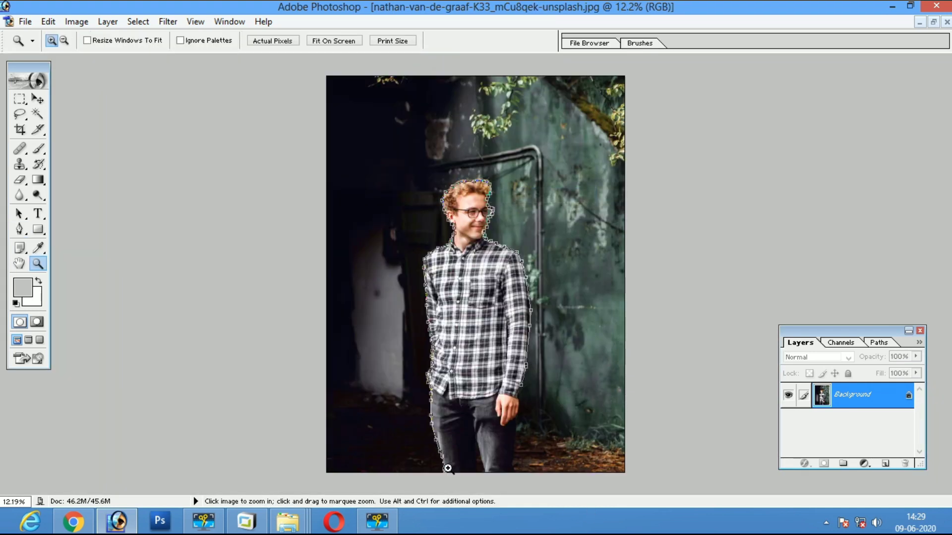
key("p")
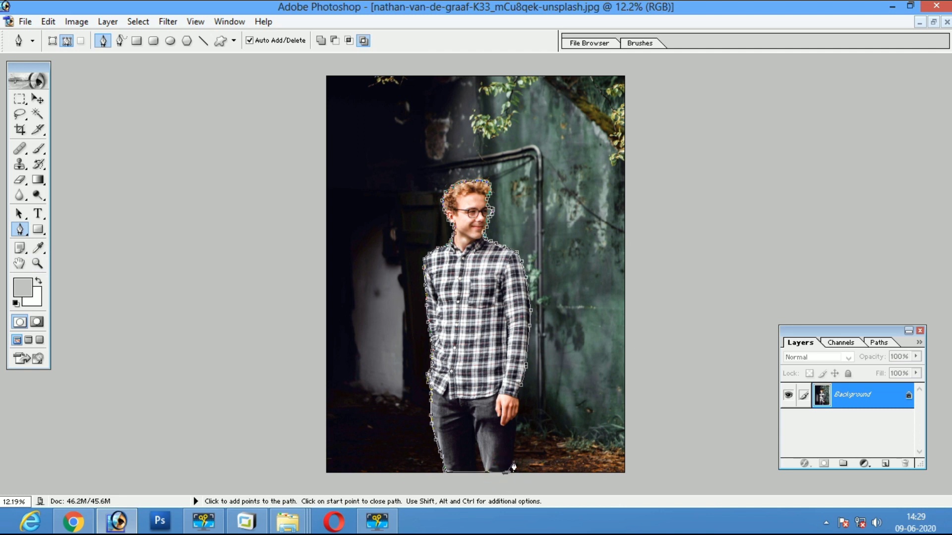
key("z")
left_click_drag(466, 366, 568, 471)
key("p")
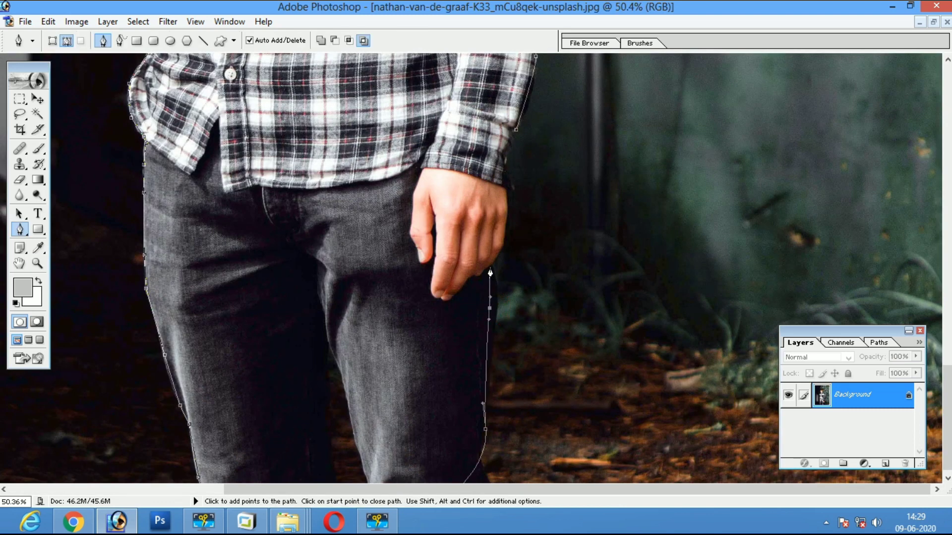
Re-place the last anchor beside the hand and add a point up at the cuff
key("ctrl+z")
left_click(494, 311)
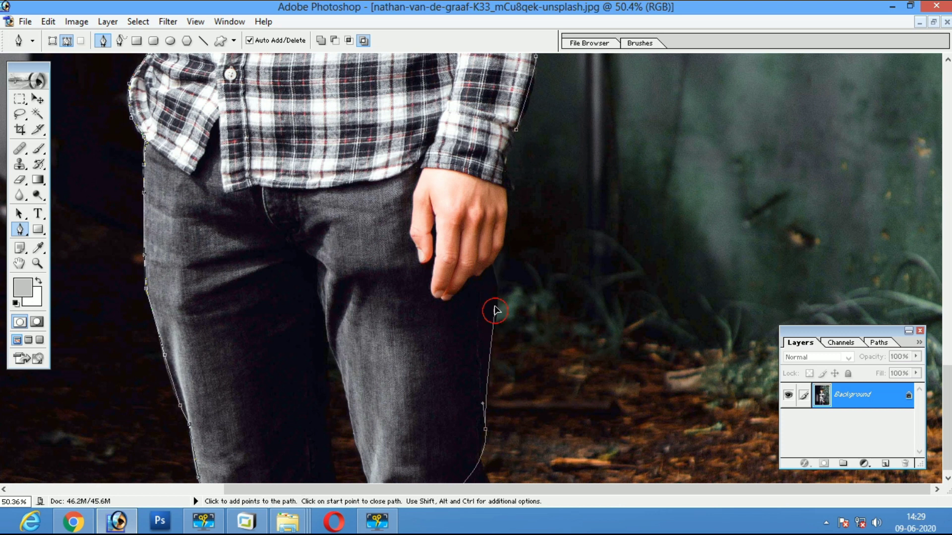
key("z")
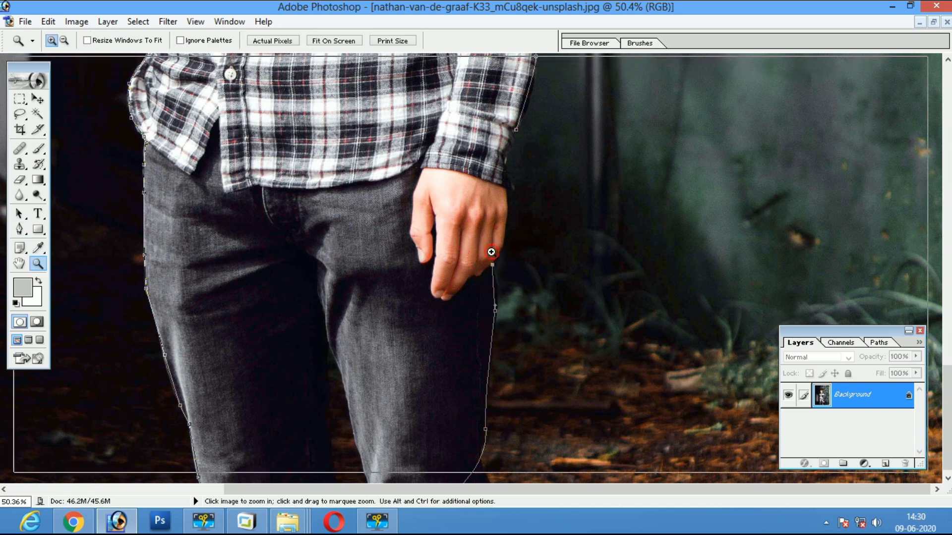
left_click(491, 255)
key("p")
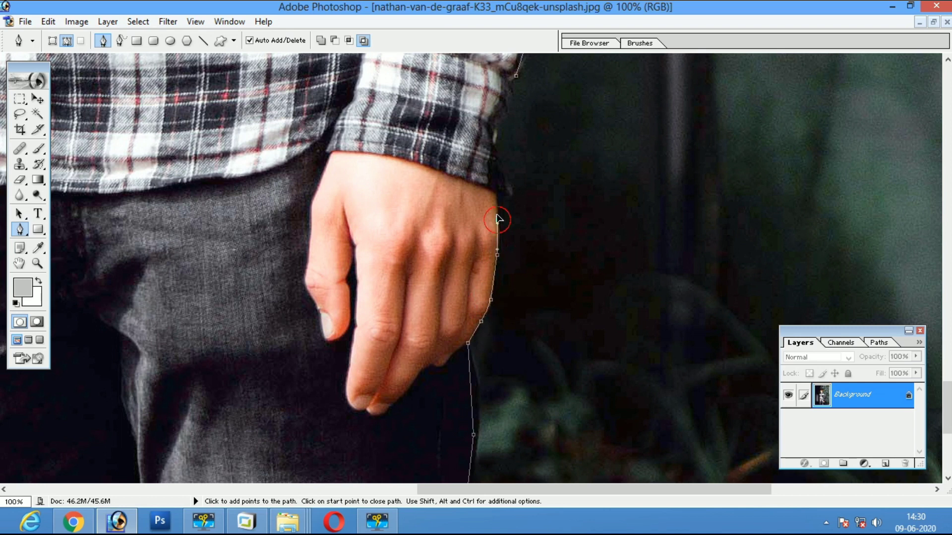
left_click(509, 118)
Close the path at its starting point and fit the photo on screen
left_click(516, 85)
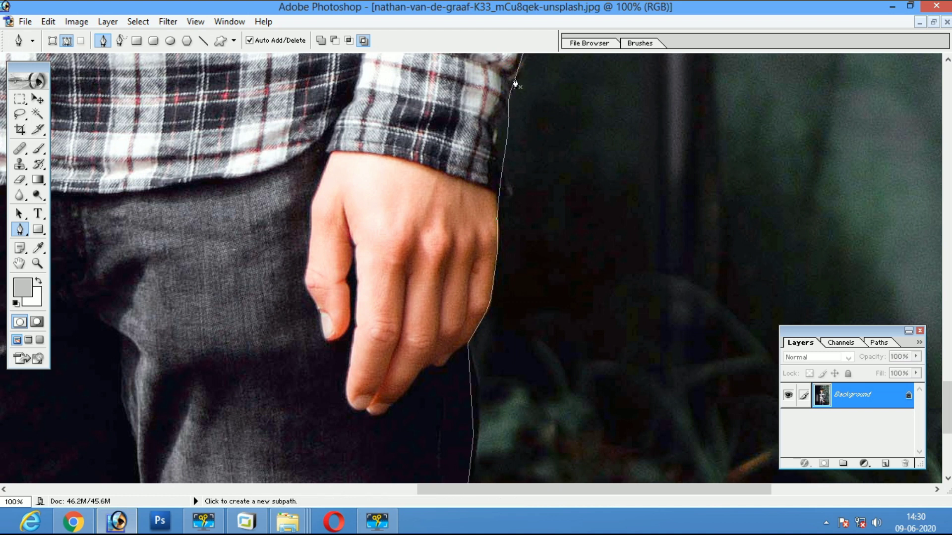
key("z")
right_click(346, 201)
left_click(376, 210)
left_click_drag(554, 315, 419, 197)
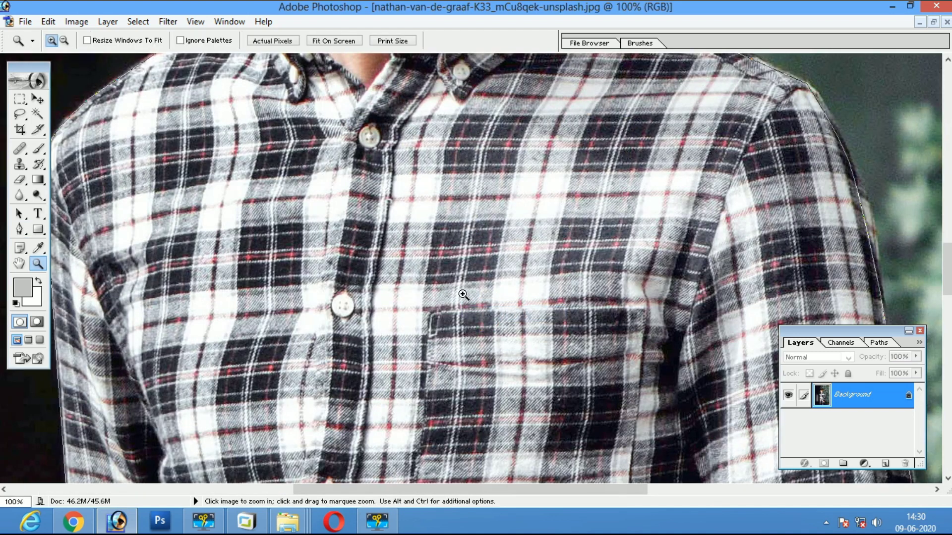
right_click(447, 297)
left_click(483, 307)
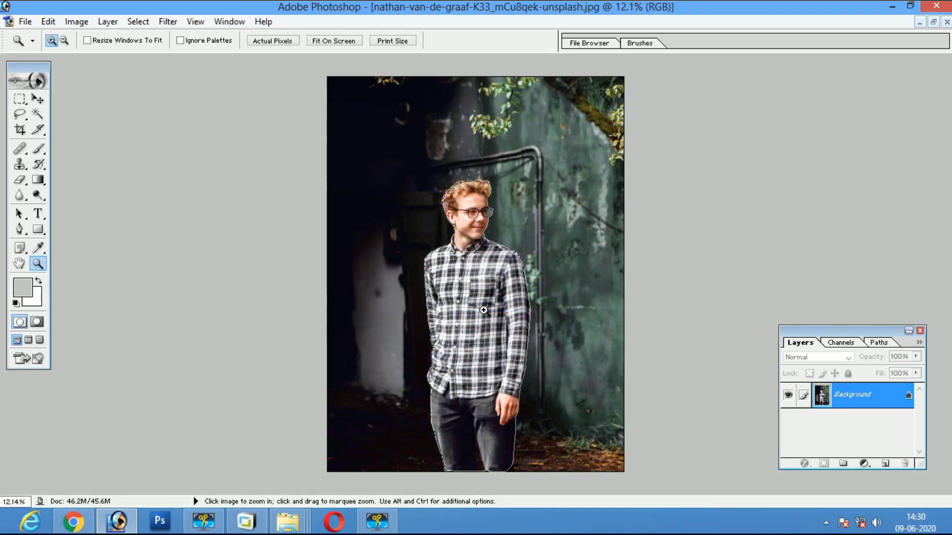
Convert the path into a selection feathered by 4 pixels
key("ctrl+Return")
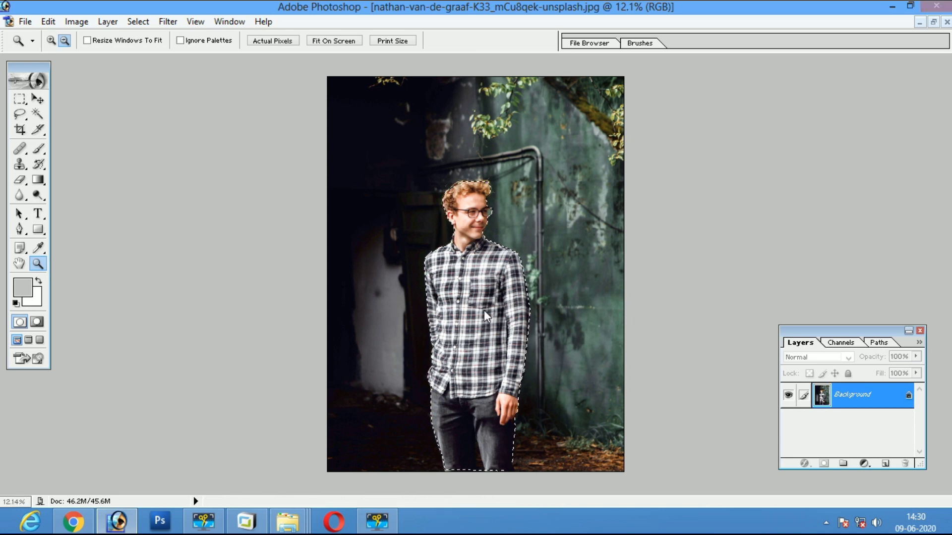
key("ctrl+alt+d")
type("5")
key("BackSpace")
type("4")
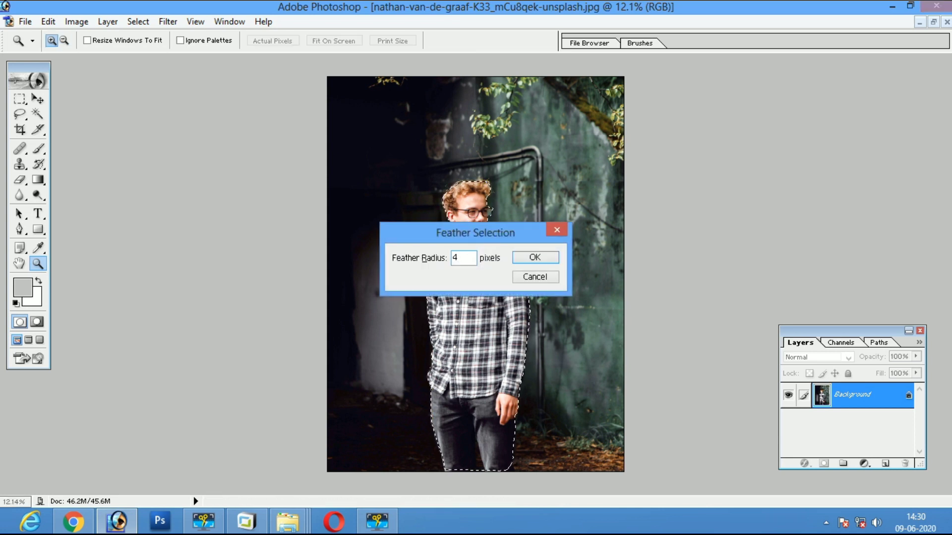
key("Return")
Copy the feathered cut-out of the man onto a new Layer 1
key("v")
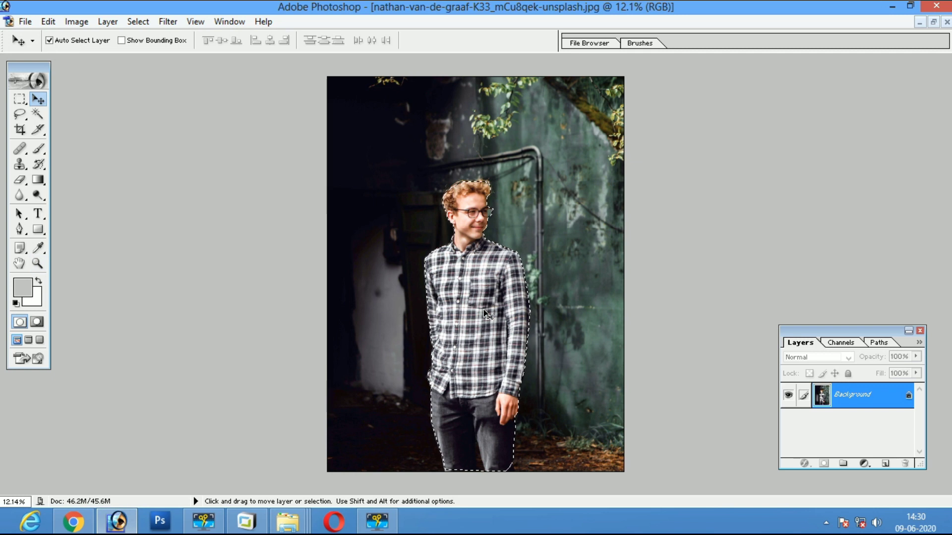
key("ctrl+j")
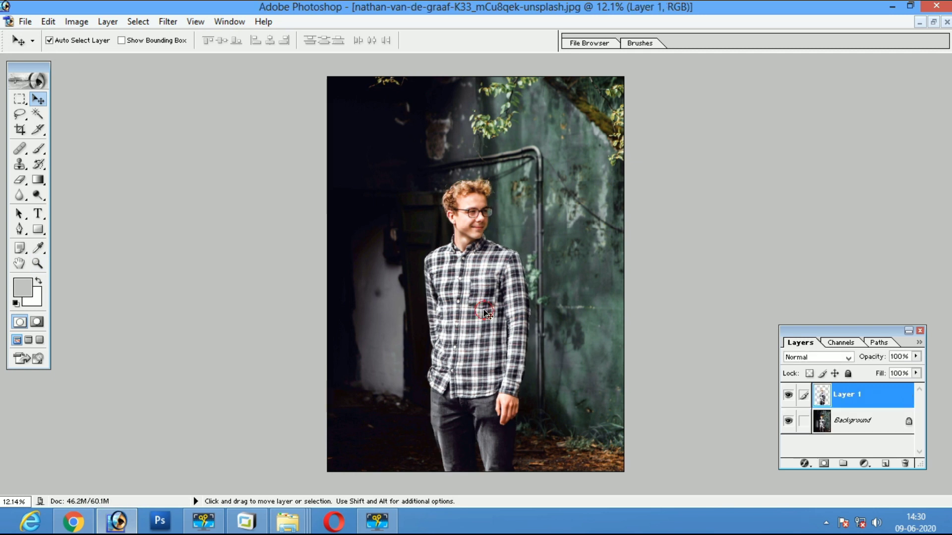
right_click(573, 239)
Black out the Background layer with Hue/Saturation Lightness -100
left_click(596, 250)
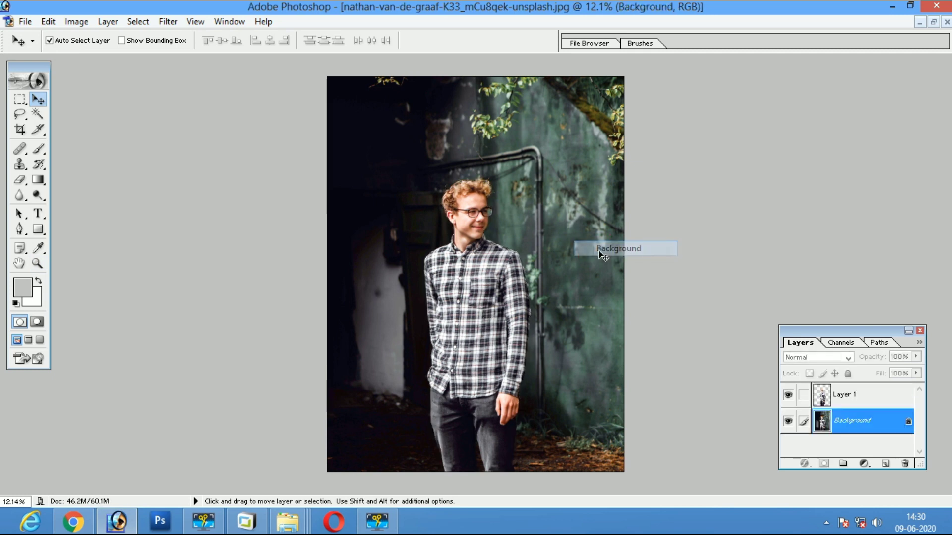
key("ctrl+u")
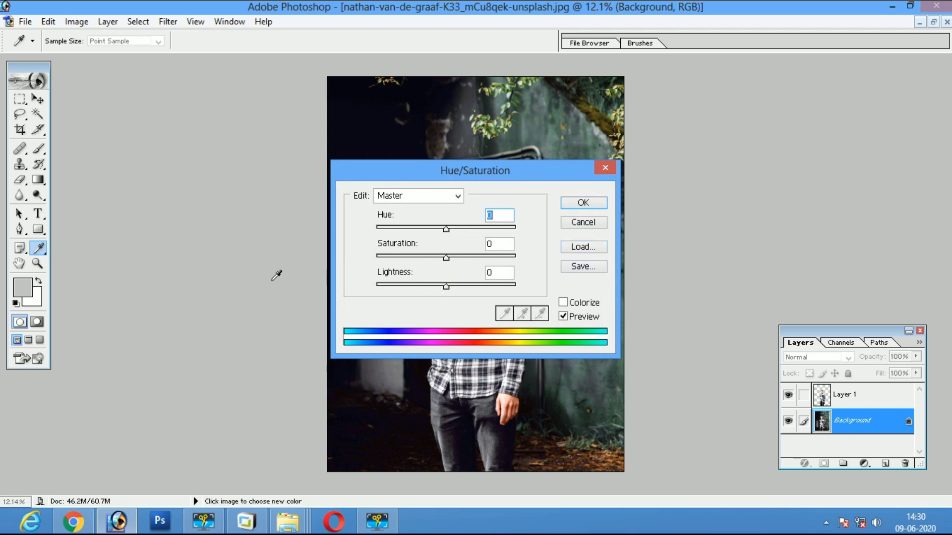
left_click_drag(437, 287, 237, 287)
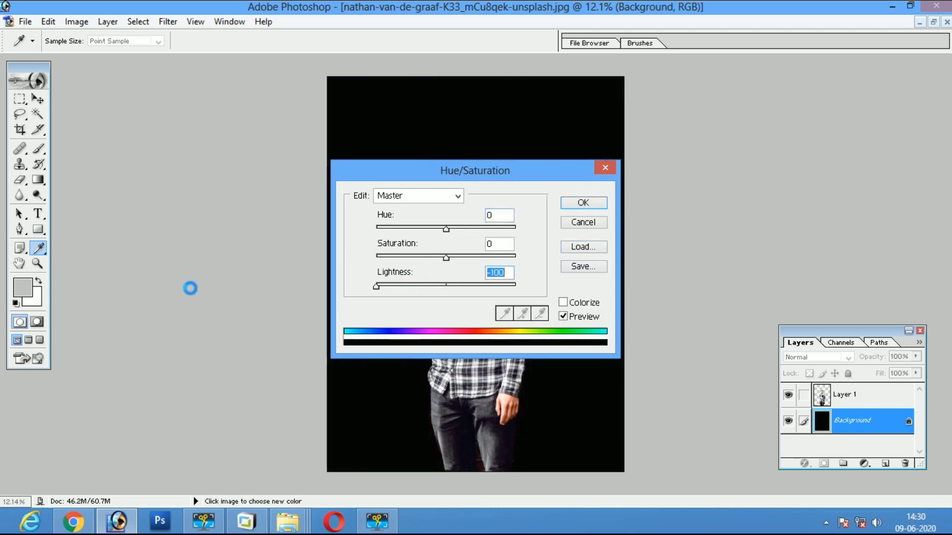
key("Return")
key("ctrl+space")
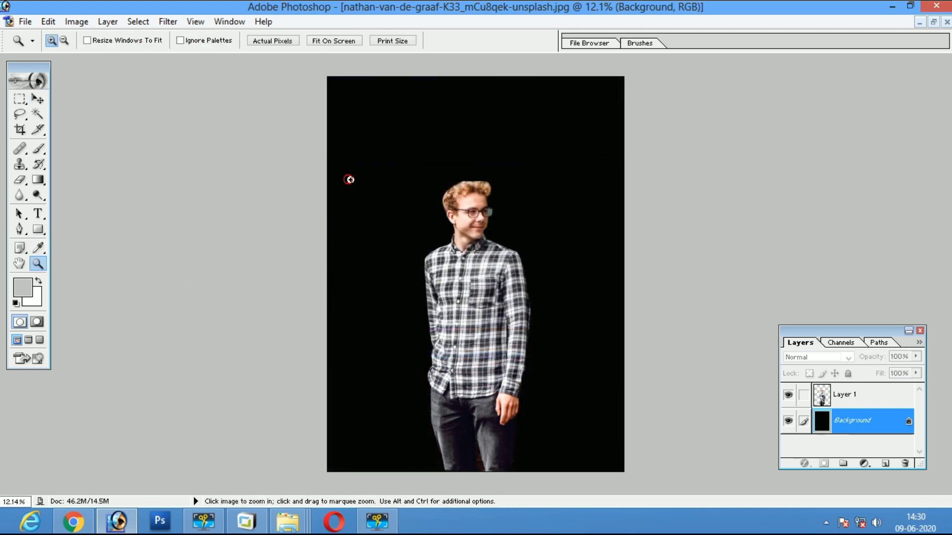
left_click_drag(350, 179, 528, 270)
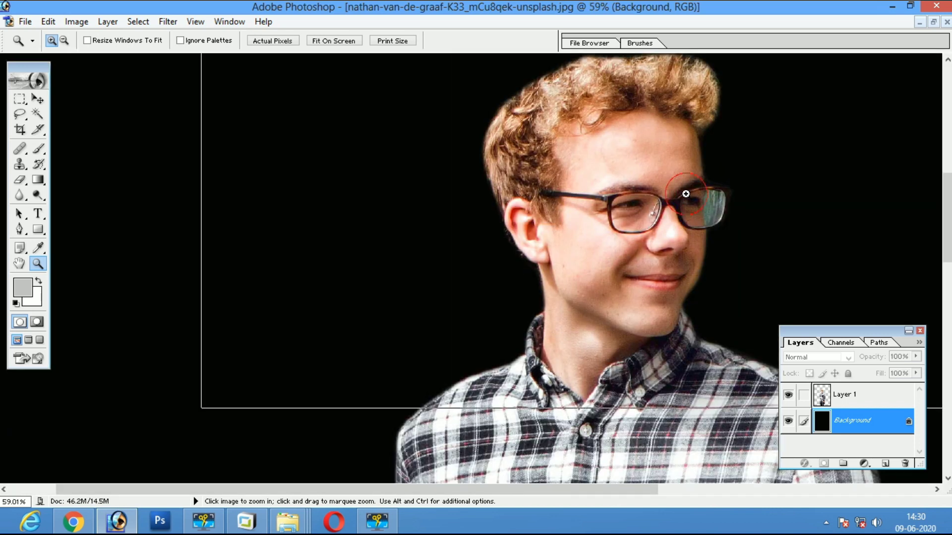
At 100% zoom on Layer 1, erase softly along the top edge of the hair
left_click(686, 195)
left_click(405, 278)
left_click_drag(404, 277, 409, 362)
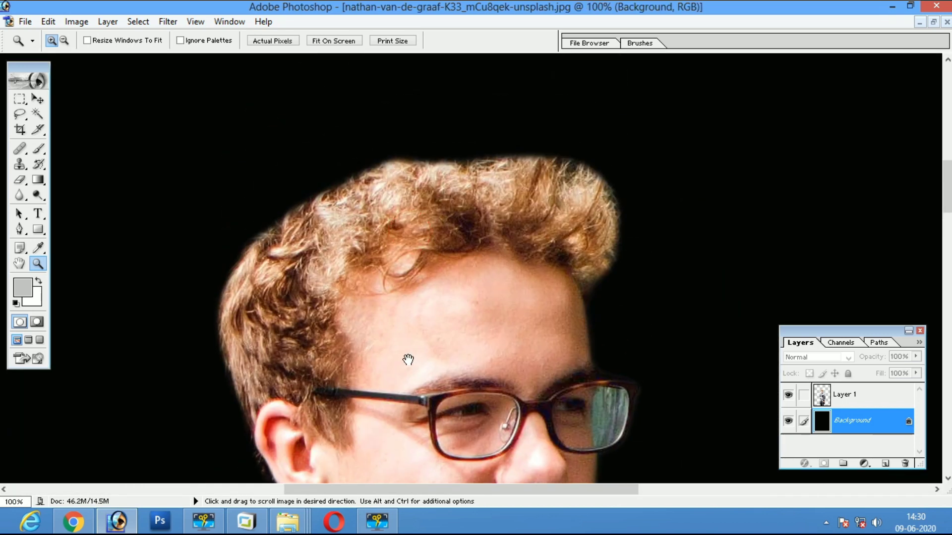
key("v")
left_click(546, 181)
key("e")
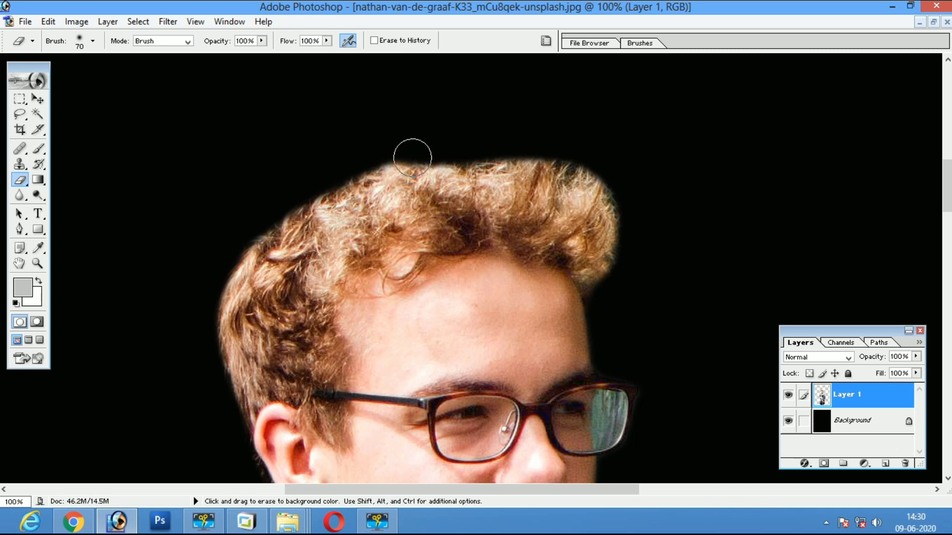
key("]")
mouse_move(633, 212)
left_mouse_down()
mouse_move(590, 168)
mouse_move(445, 123)
mouse_move(365, 142)
mouse_move(370, 149)
left_mouse_up()
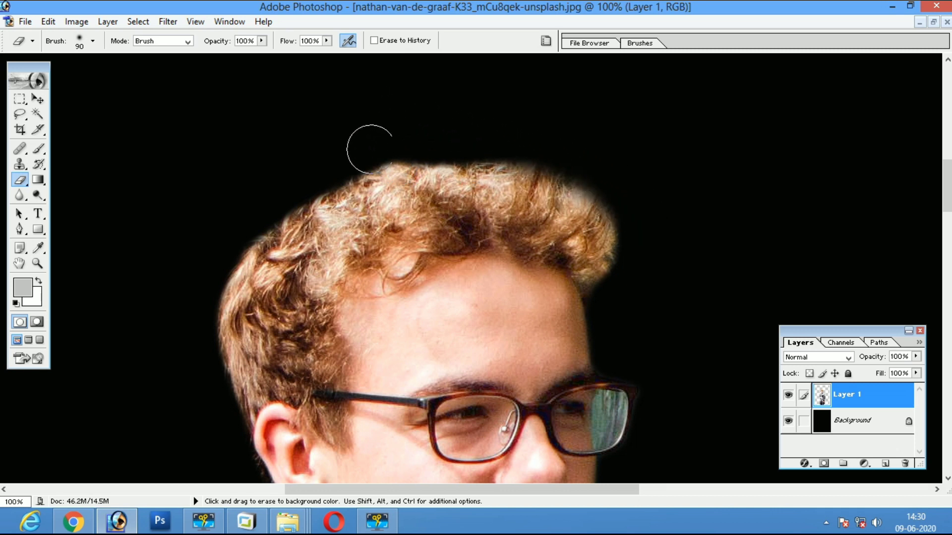
Set the eraser to size 70 and soften the left and upper-left hair edges
key("]")
key("bracketleft")
key("bracketleft")
key("bracketleft")
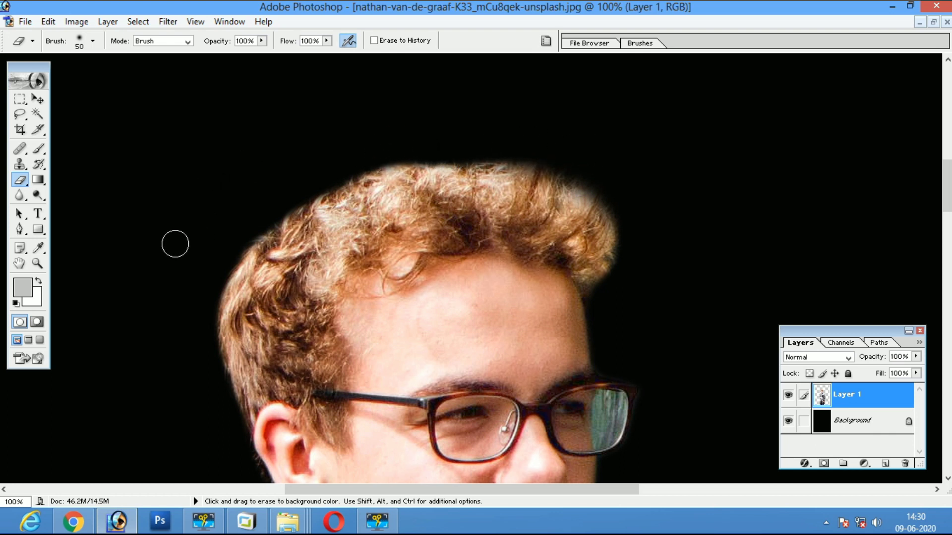
key("bracketright")
key("bracketright")
left_click_drag(215, 259, 213, 352)
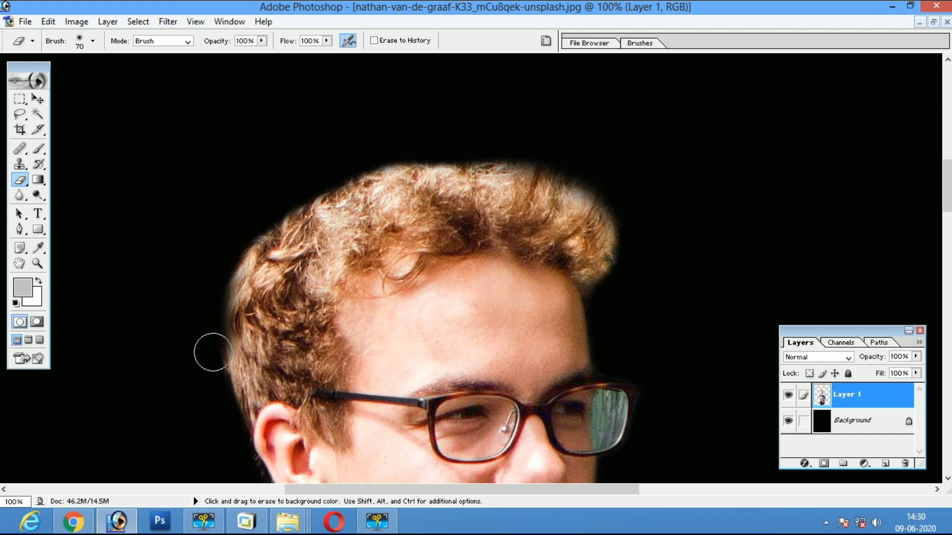
left_click_drag(195, 310, 229, 248)
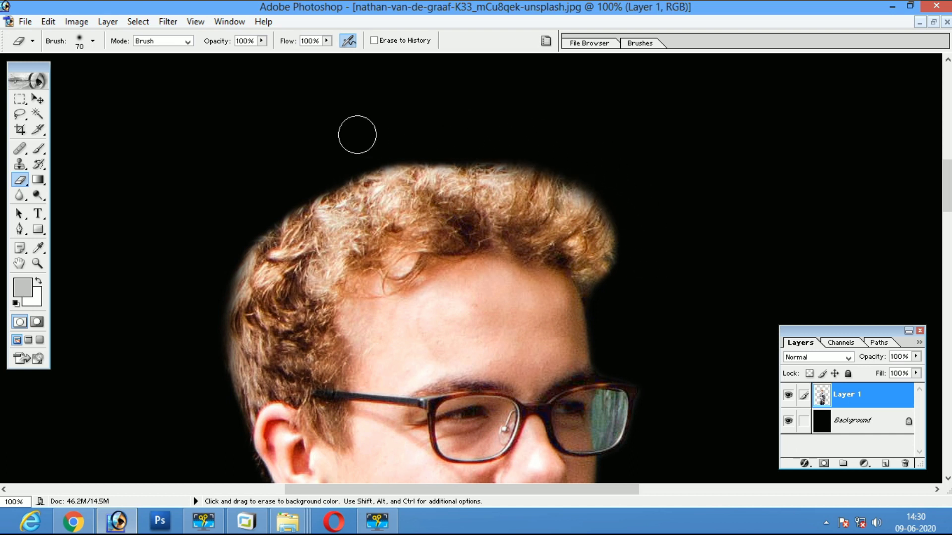
Load Layer 1's outline, feather it, invert and delete the surrounding edge pixels
key("v")
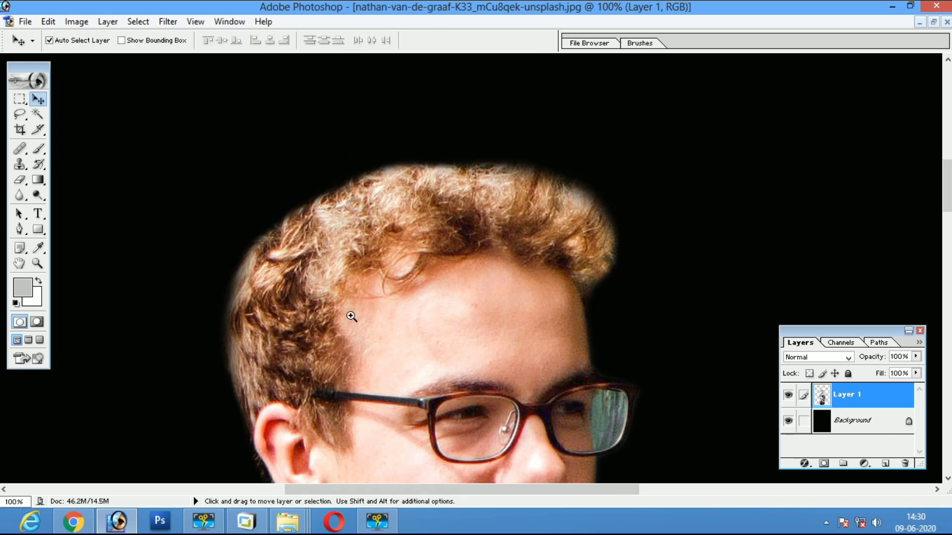
right_click(351, 317)
left_click(392, 329)
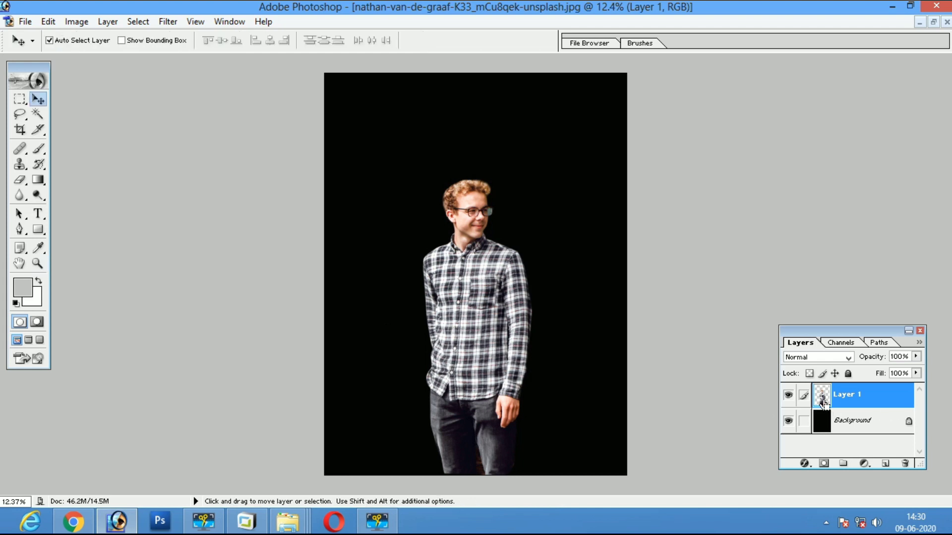
left_click(823, 403, "ctrl")
key("ctrl+alt+d")
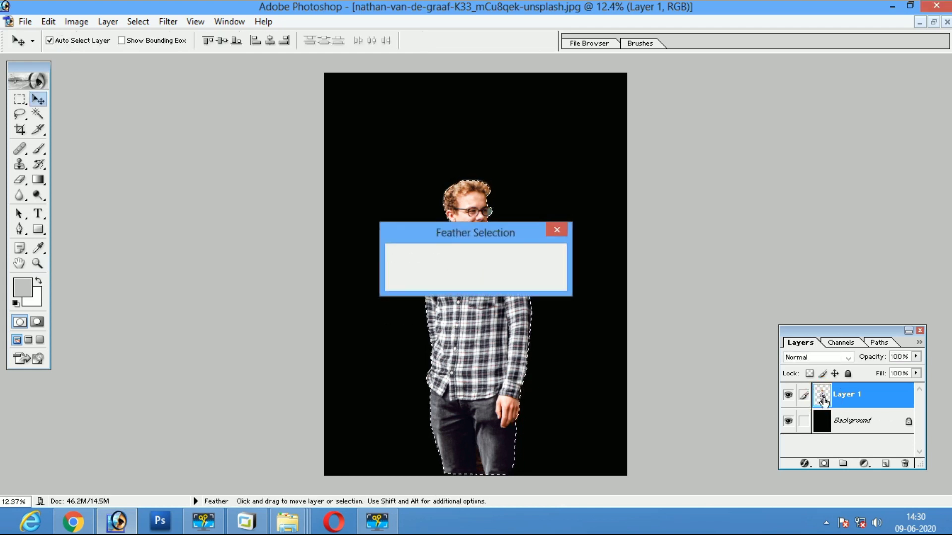
key("Return")
key("ctrl+shift+i")
key("Delete")
key("ctrl+d")
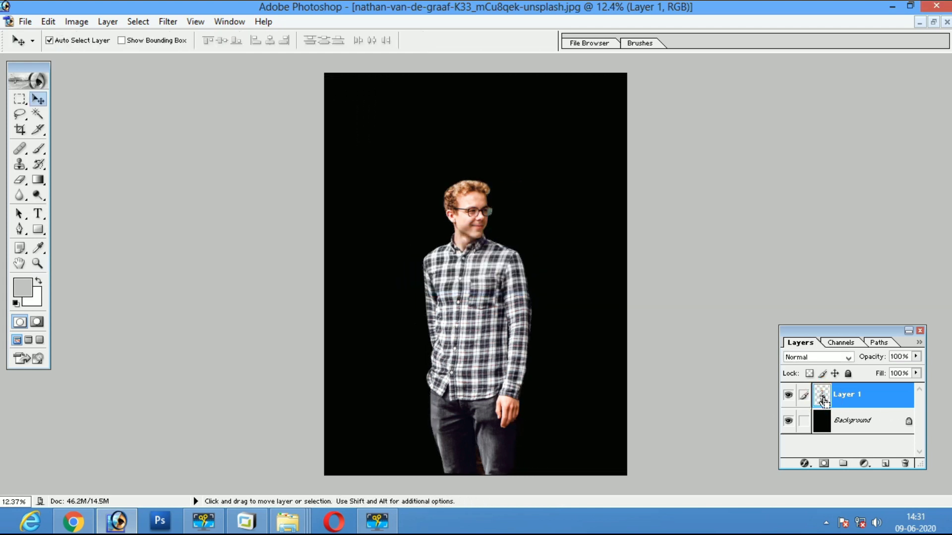
key("z")
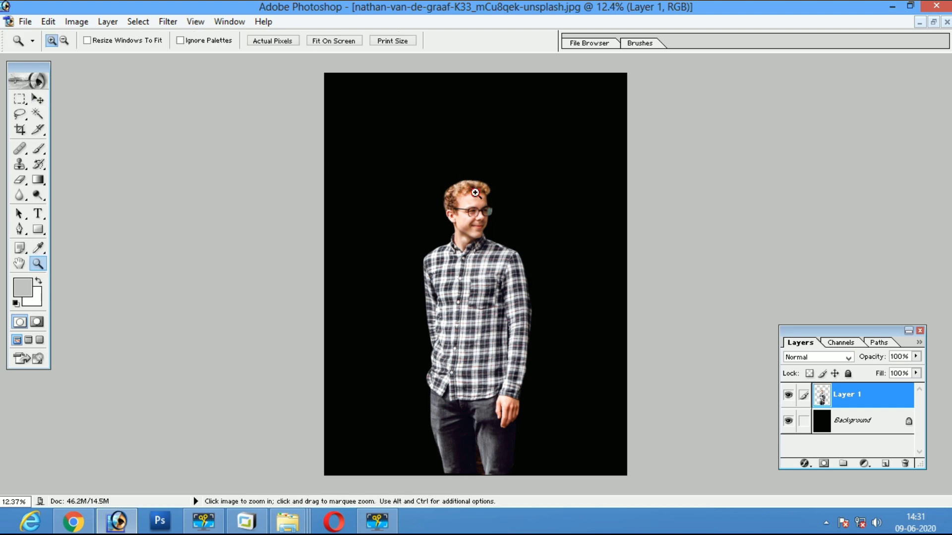
Zoom into the right-hand lens and trace a closed path around its reflection
left_click_drag(475, 192, 524, 247)
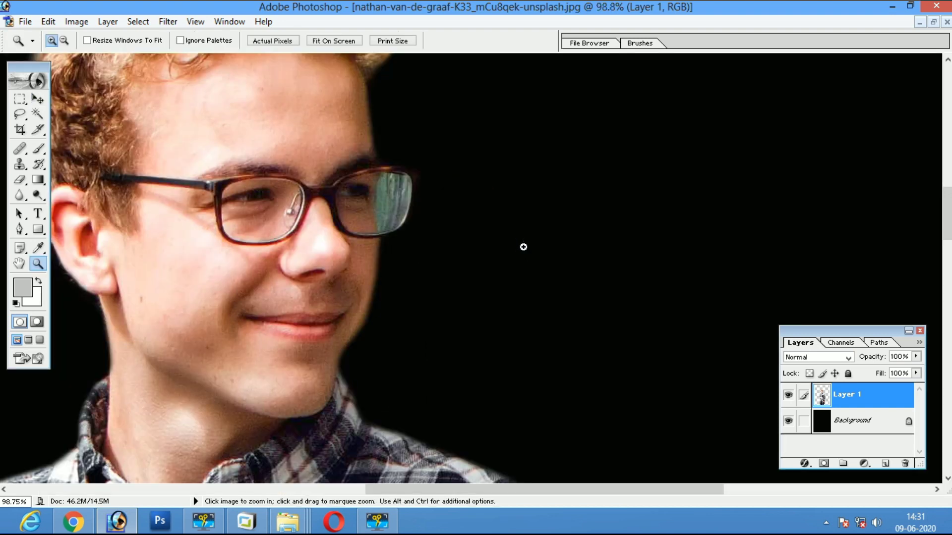
left_click(370, 207)
left_click(484, 286)
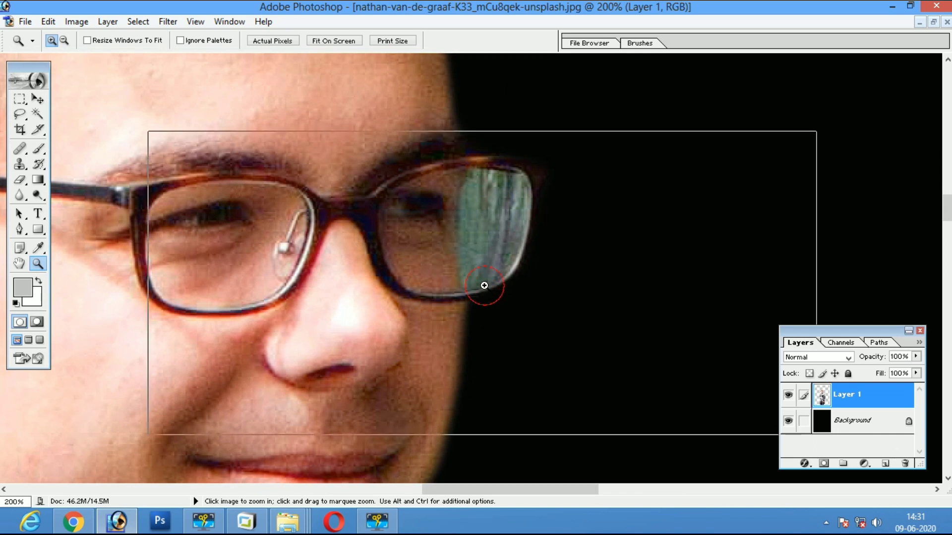
key("p")
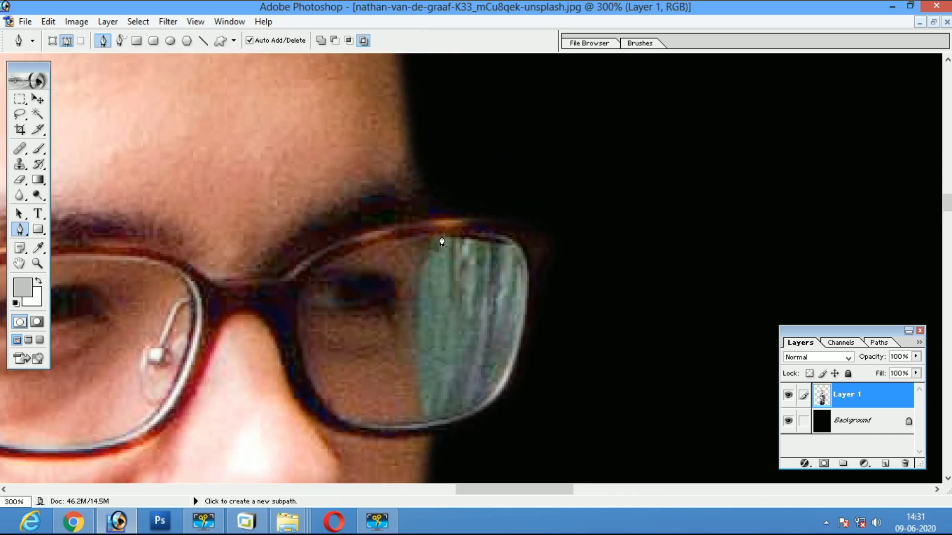
left_click(499, 242)
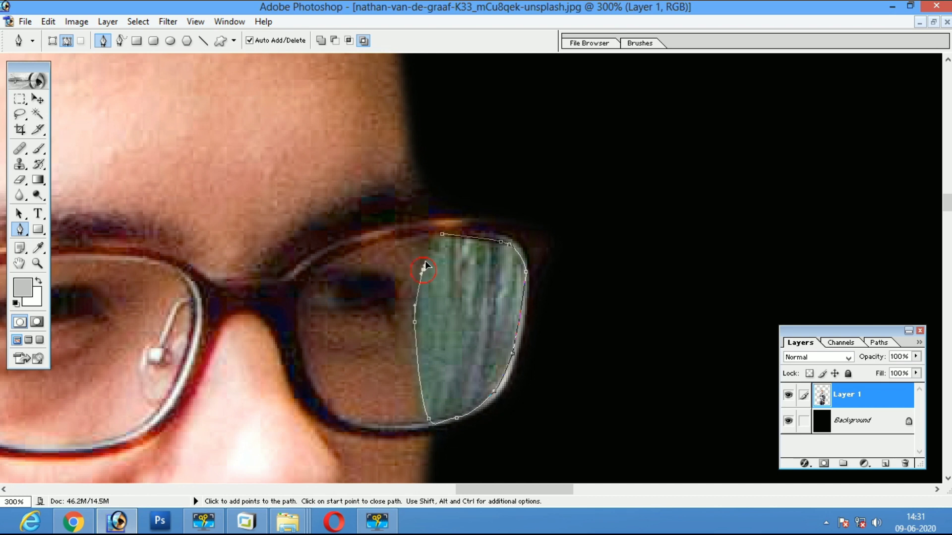
left_click(435, 243)
Feather the lens selection and delete the reflection, leaving that patch black
key("z")
right_click(440, 266)
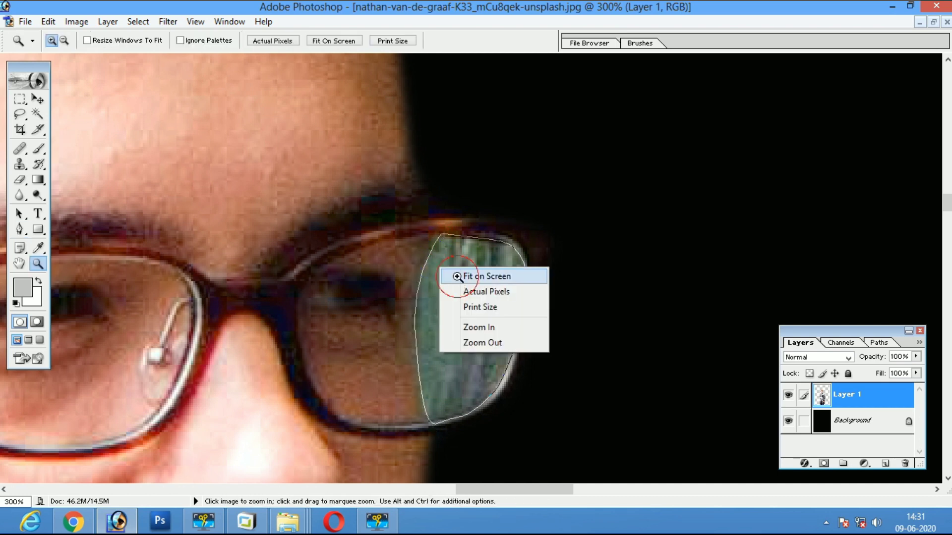
left_click(458, 271)
left_click_drag(436, 189, 513, 237)
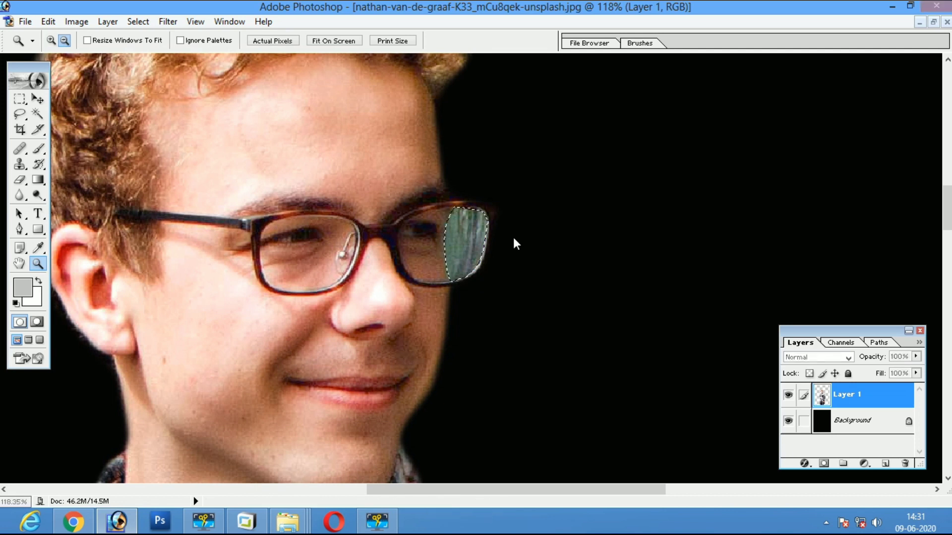
key("ctrl+alt+d")
key("Return")
key("Delete")
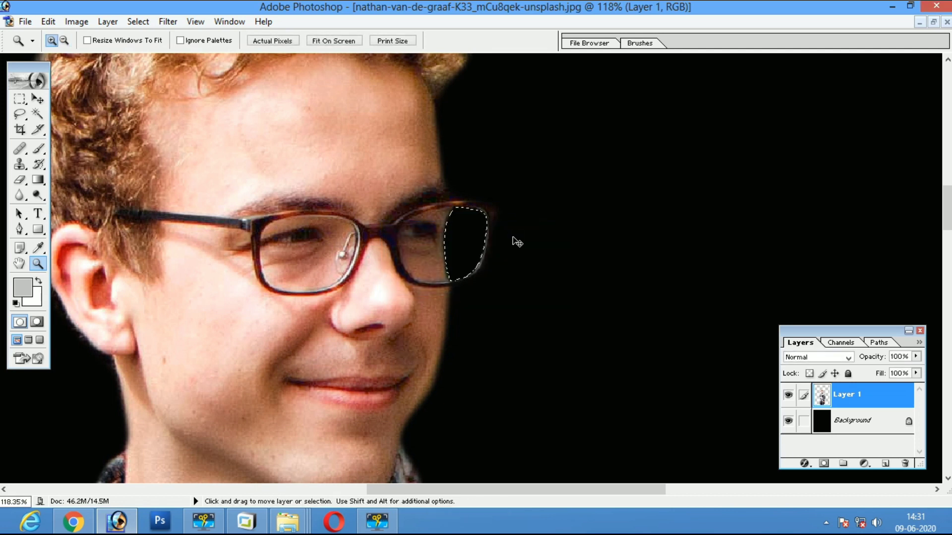
key("ctrl+d")
right_click(449, 297)
left_click(467, 310)
Select all of Layer 1 and cut its contents to empty the layer
right_click(471, 277)
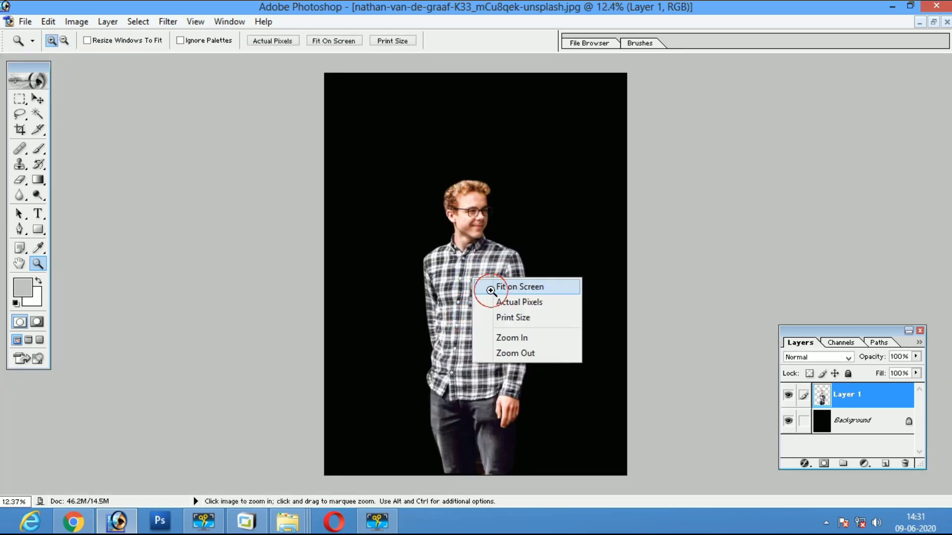
left_click(491, 291)
right_click(467, 306)
left_click(489, 324)
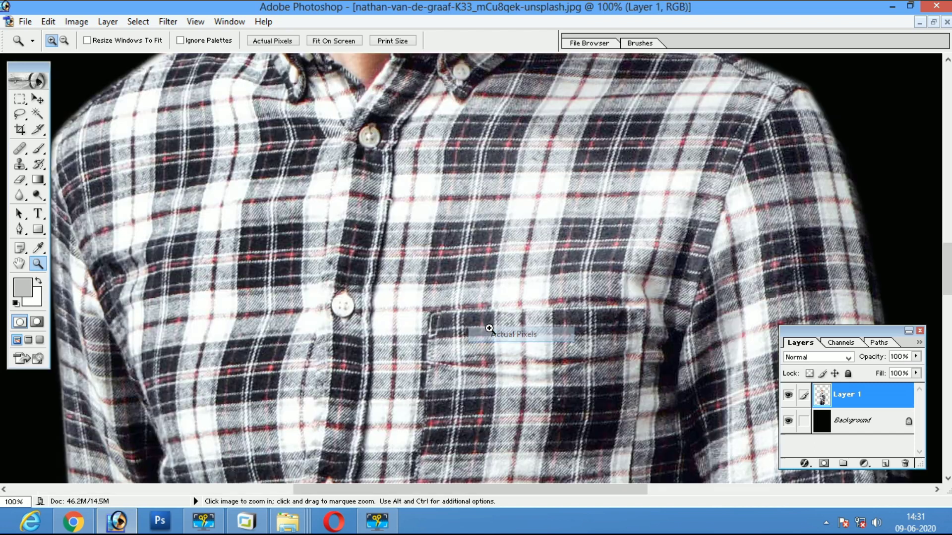
right_click(394, 291)
left_click(422, 303)
key("v")
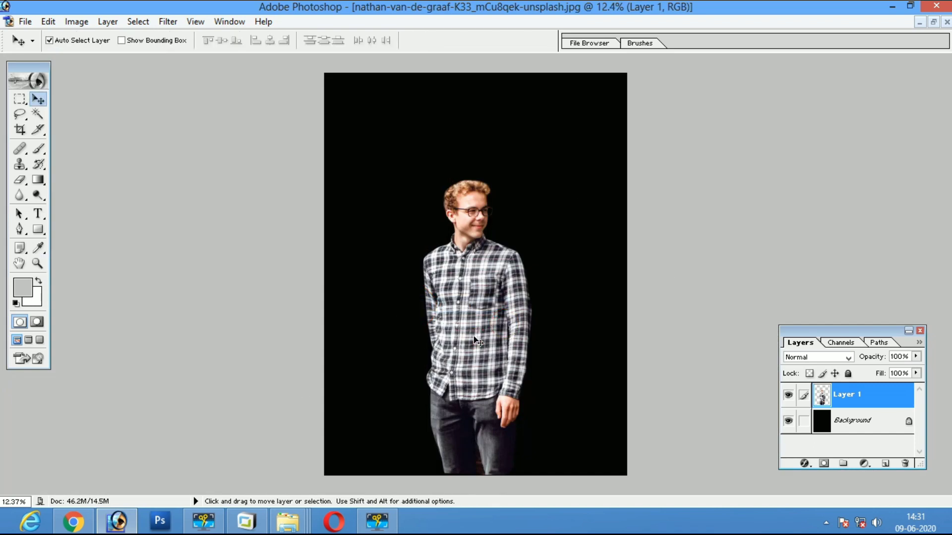
key("ctrl+a")
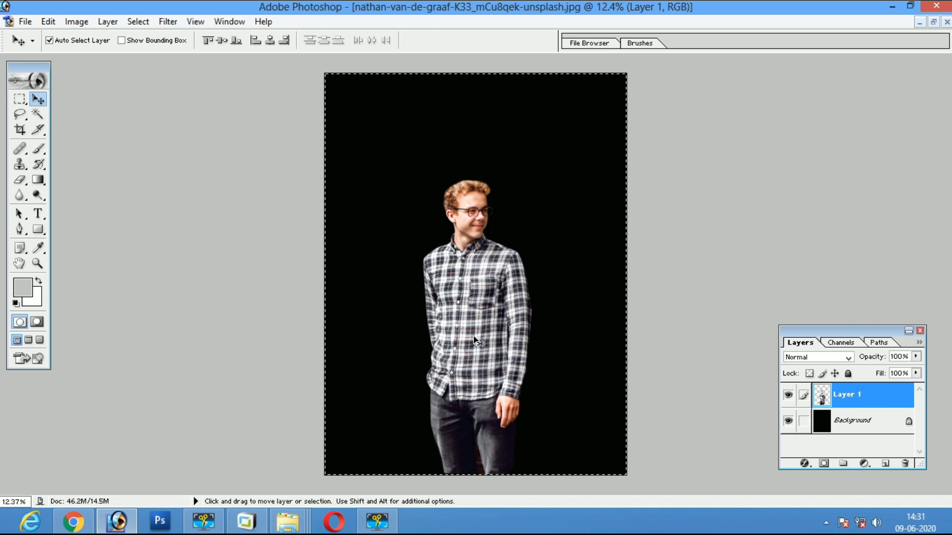
key("ctrl+x")
Resize the image to 18 × 12 cm at 200 pixels per inch, unconstrained
key("ctrl+alt+i")
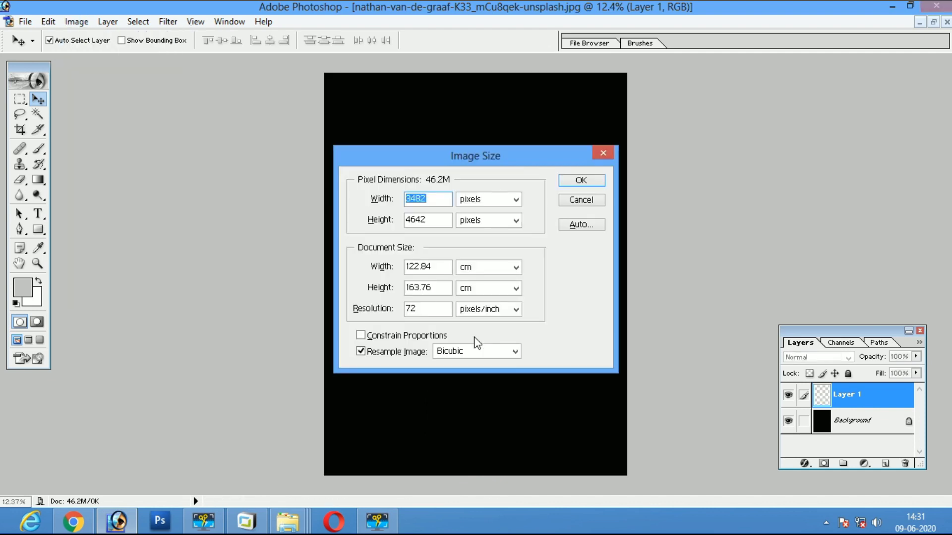
key("Tab")
key("Tab")
key("Tab")
key("Tab")
type("18")
key("Tab")
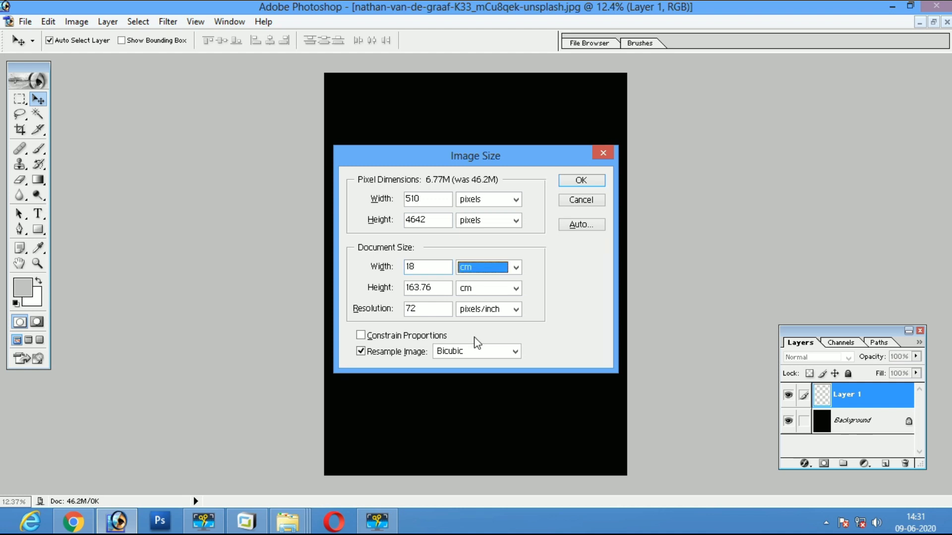
key("Tab")
type("12")
key("Tab")
type("20")
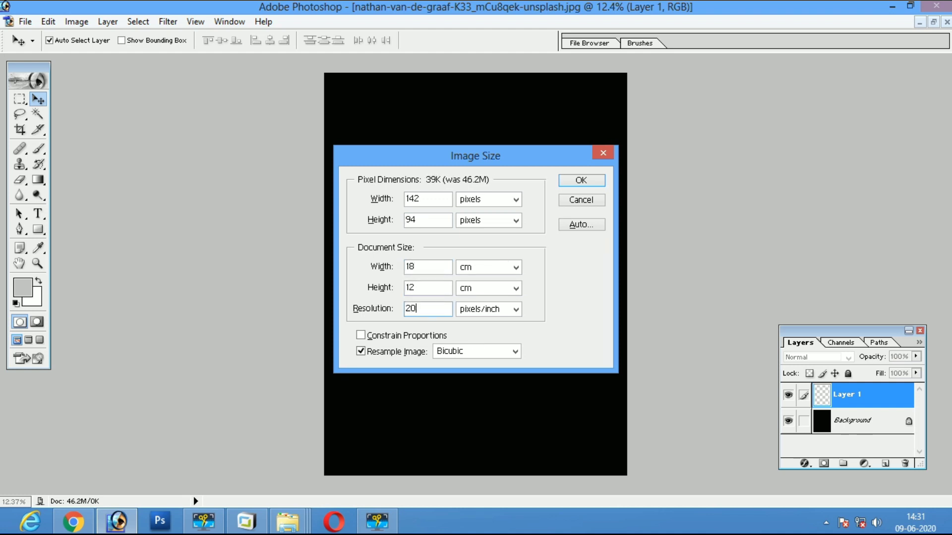
type("0")
key("Return")
key("z")
right_click(457, 263)
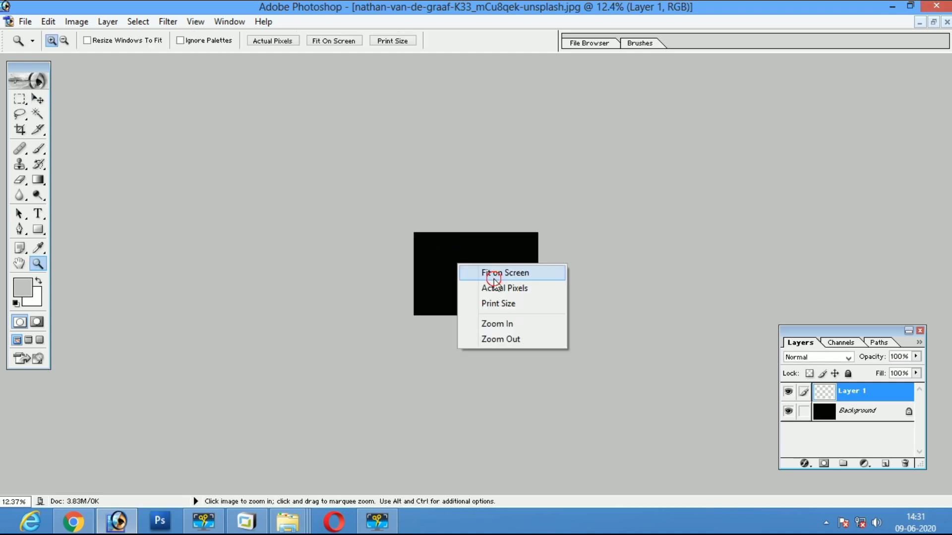
left_click(488, 273)
key("v")
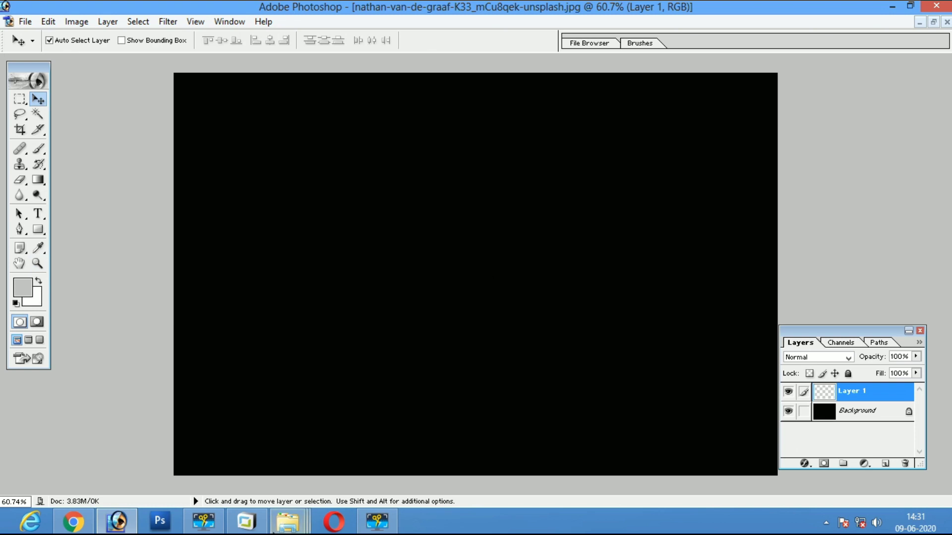
Open thomas-bennie-B21WLsX6a5c-unsplash.jpg from the Desktop as a second document
left_click(26, 21)
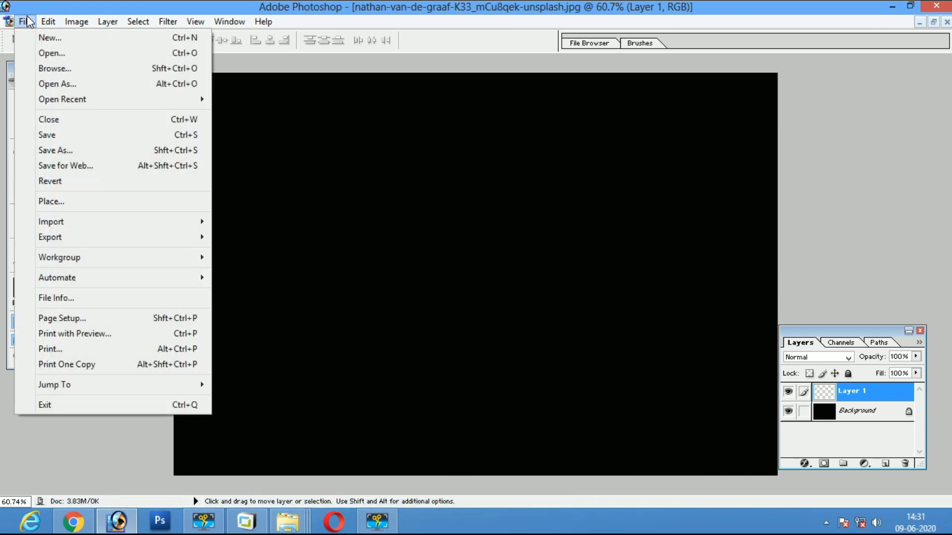
left_click(46, 53)
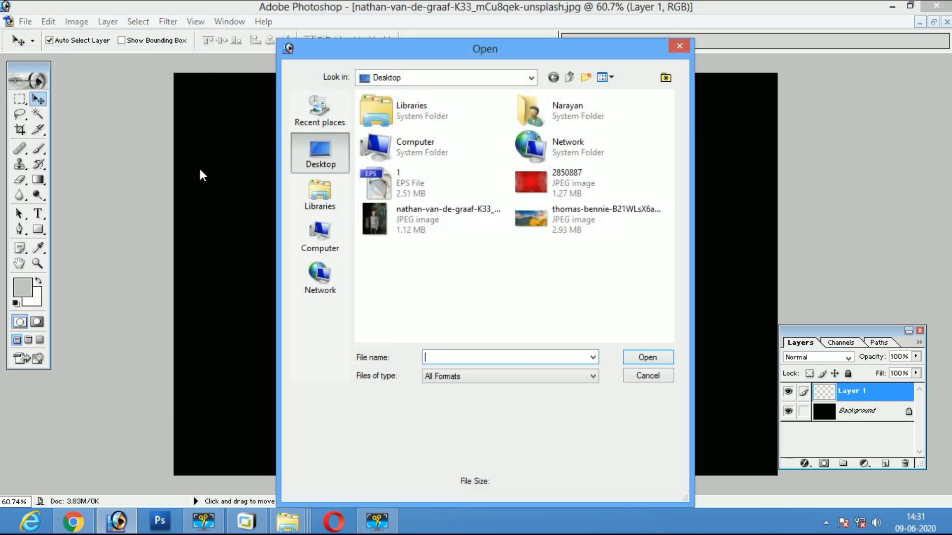
left_click(535, 218)
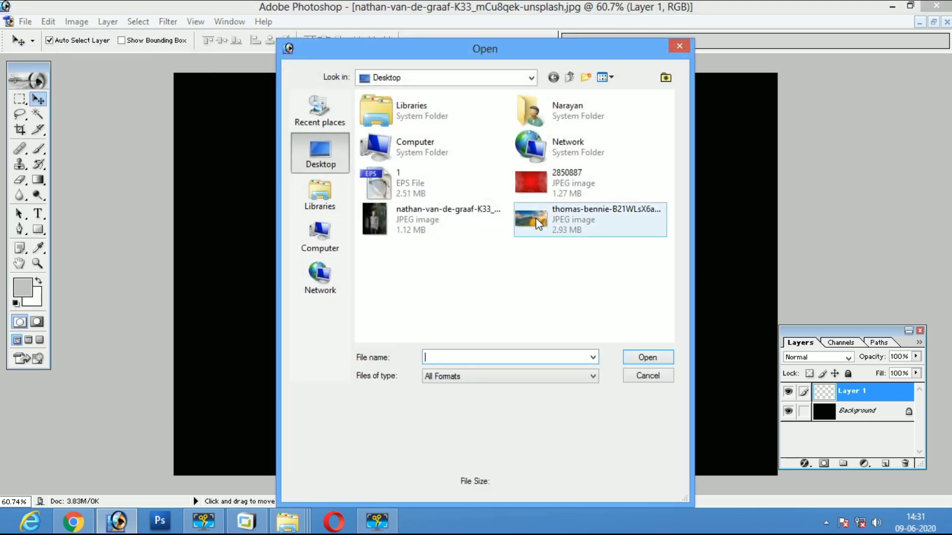
left_click(645, 359)
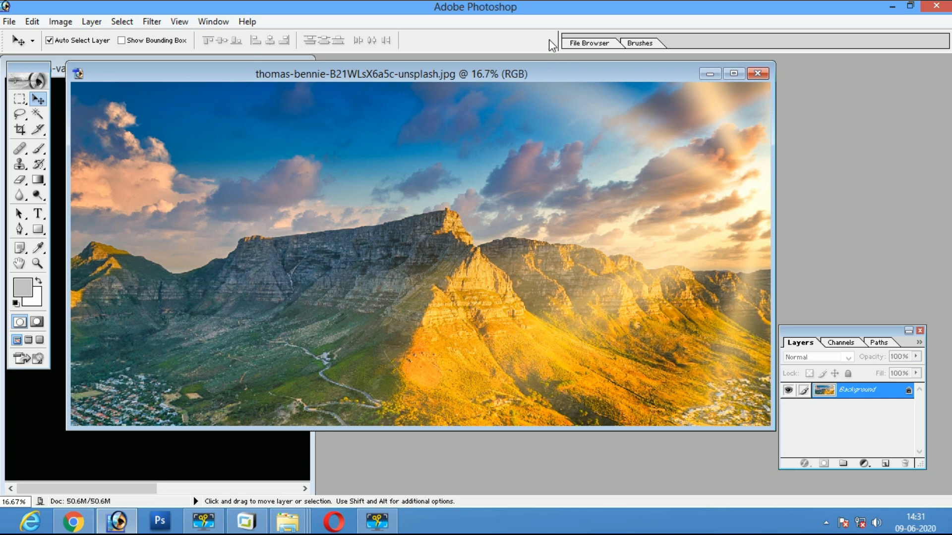
Copy the mountain landscape into the composite document as a layer and close its original window
left_click_drag(547, 75, 929, 166)
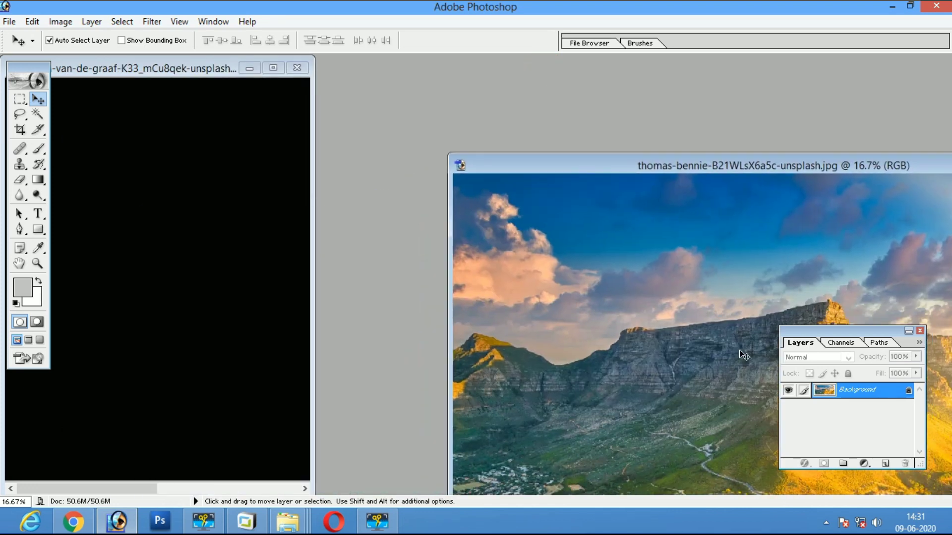
left_click_drag(721, 413, 111, 313)
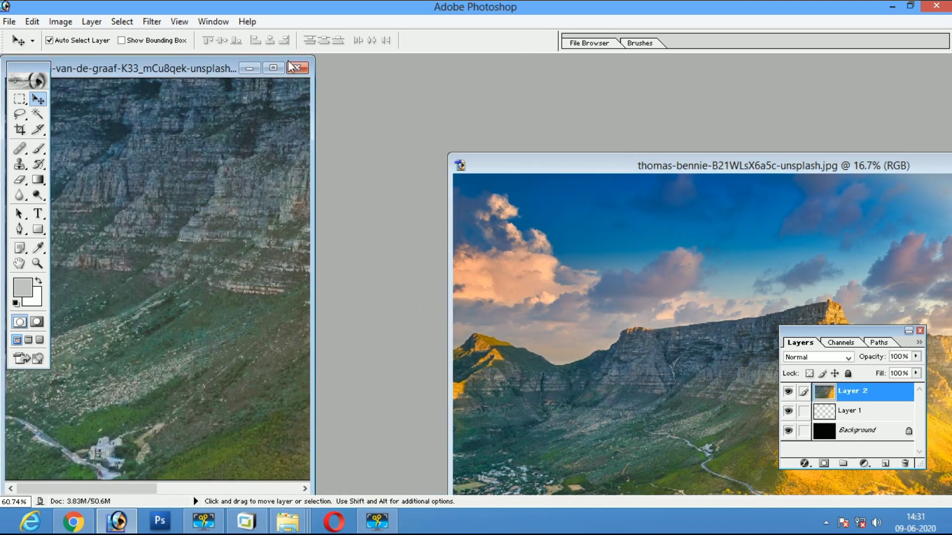
left_click(906, 167)
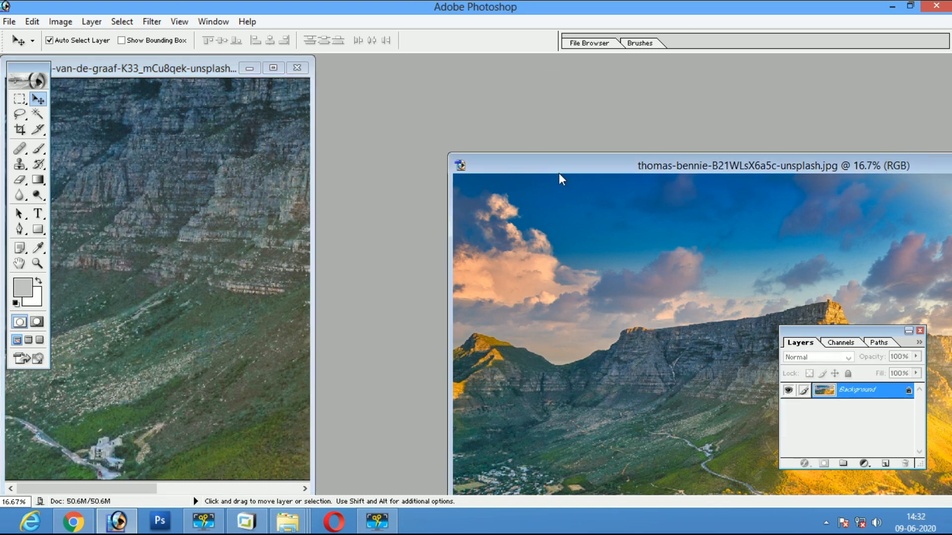
left_click_drag(697, 162, 301, 94)
left_click(578, 101)
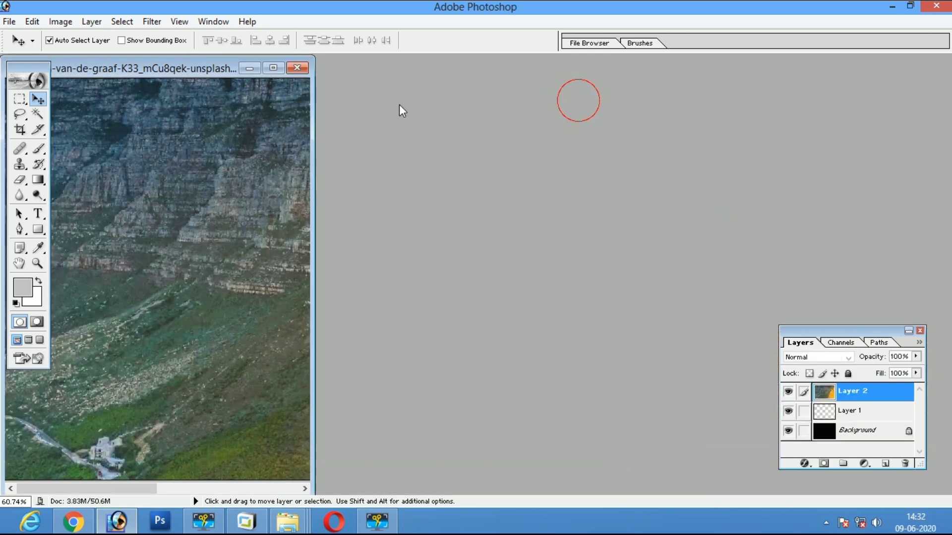
left_click(268, 69)
Scale the landscape down to about a third so it covers the whole canvas
key("z")
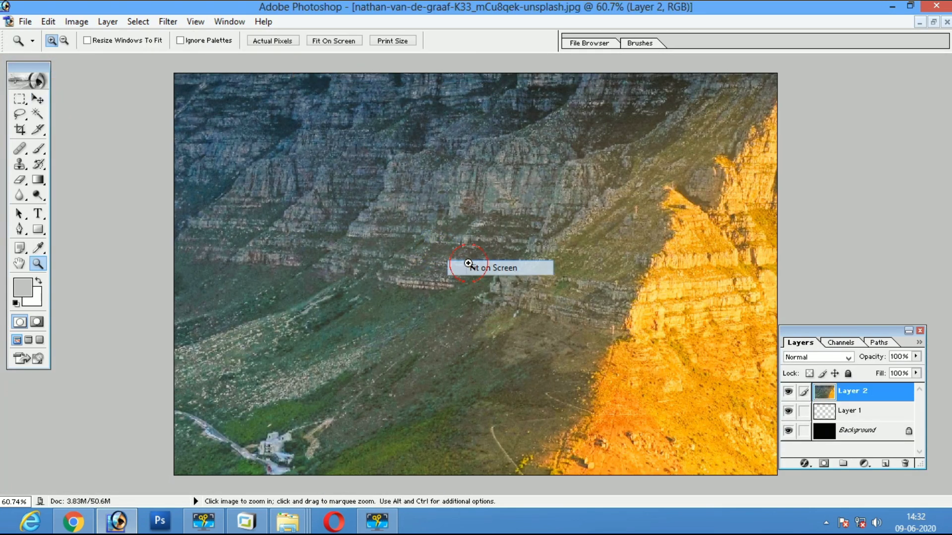
key("ctrl+minus")
key("ctrl+minus")
key("ctrl+t")
left_click_drag(337, 272, 228, 281)
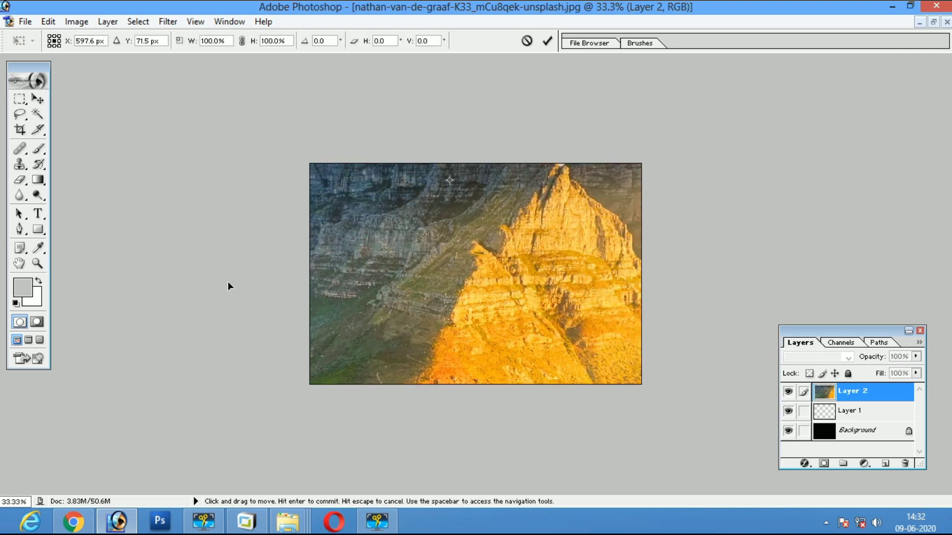
left_click_drag(465, 225, 516, 230)
key("ctrl+minus")
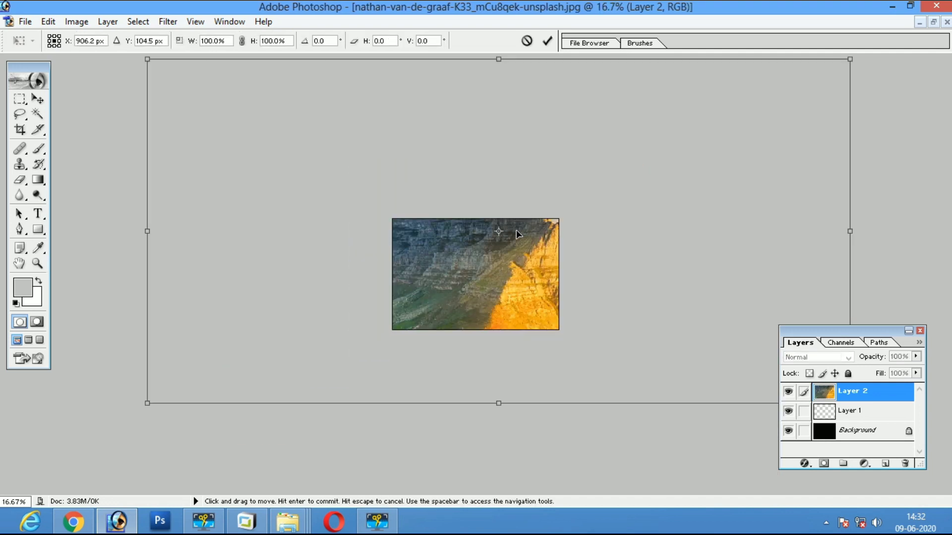
left_click_drag(147, 403, 384, 288)
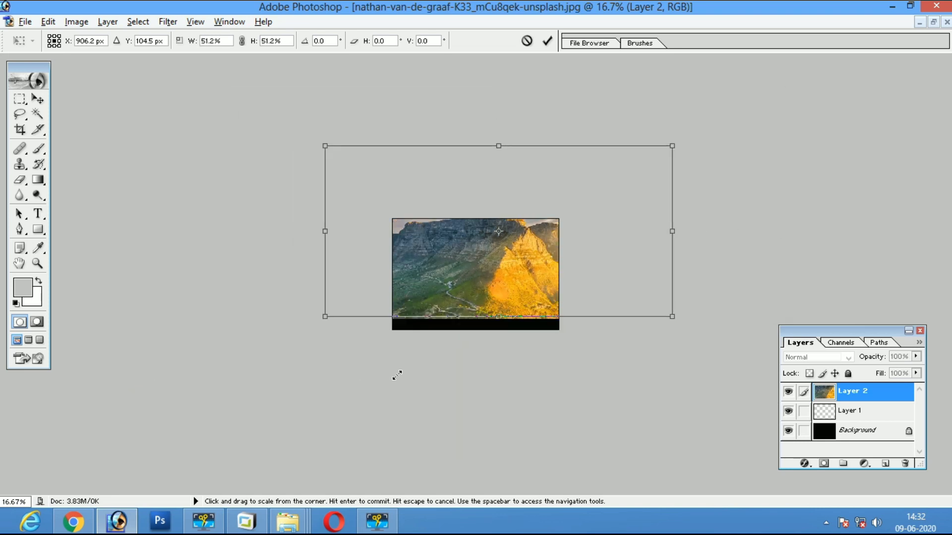
left_click_drag(587, 206, 571, 248)
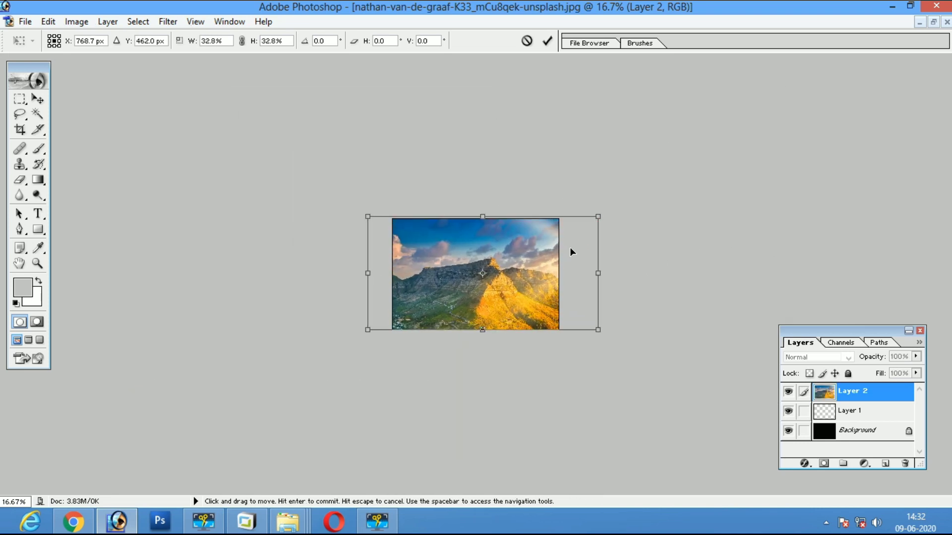
key("ctrl+space")
key("Return")
Fit the canvas on screen, shift the landscape slightly left, and paste the man's portrait above
right_click(452, 253)
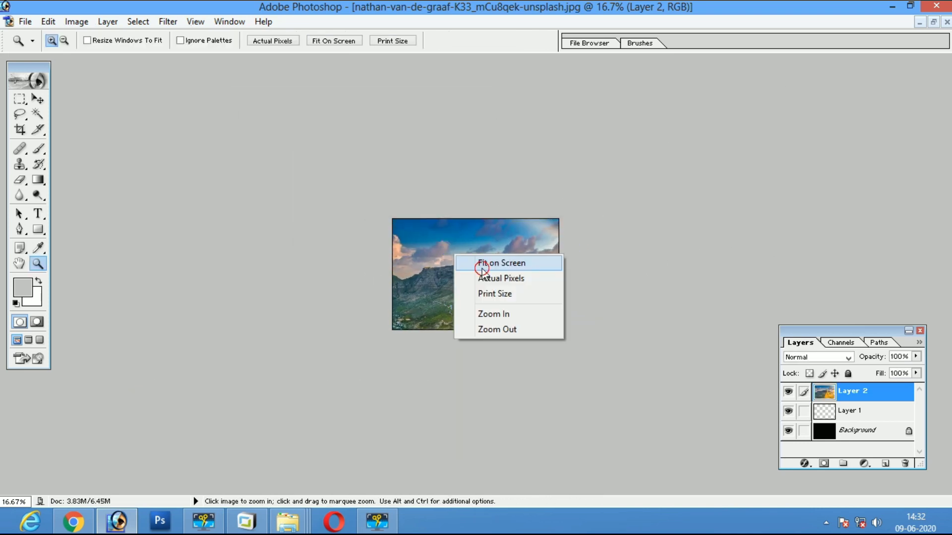
left_click(481, 263)
key("v")
mouse_move(648, 382)
left_mouse_down()
mouse_move(497, 388)
mouse_move(508, 388)
left_mouse_up()
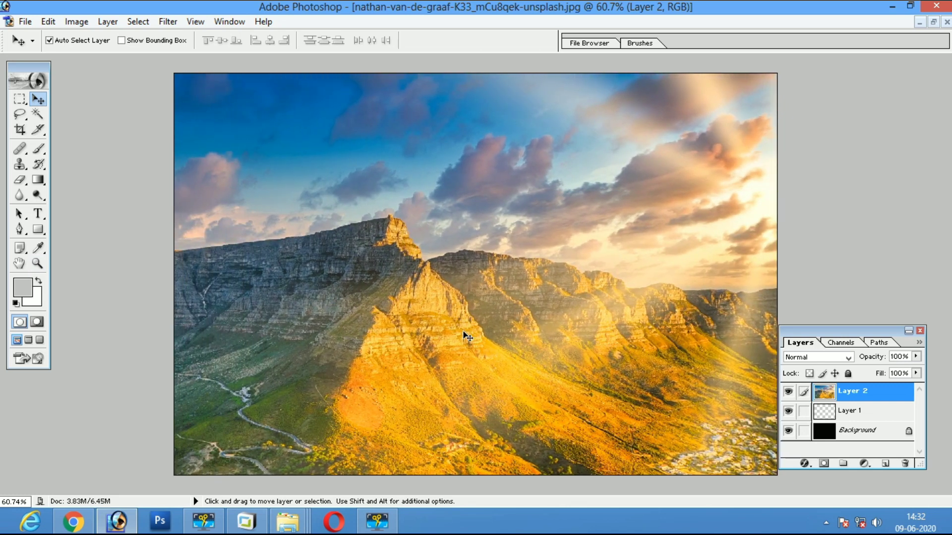
key("ctrl+v")
key("ctrl+t")
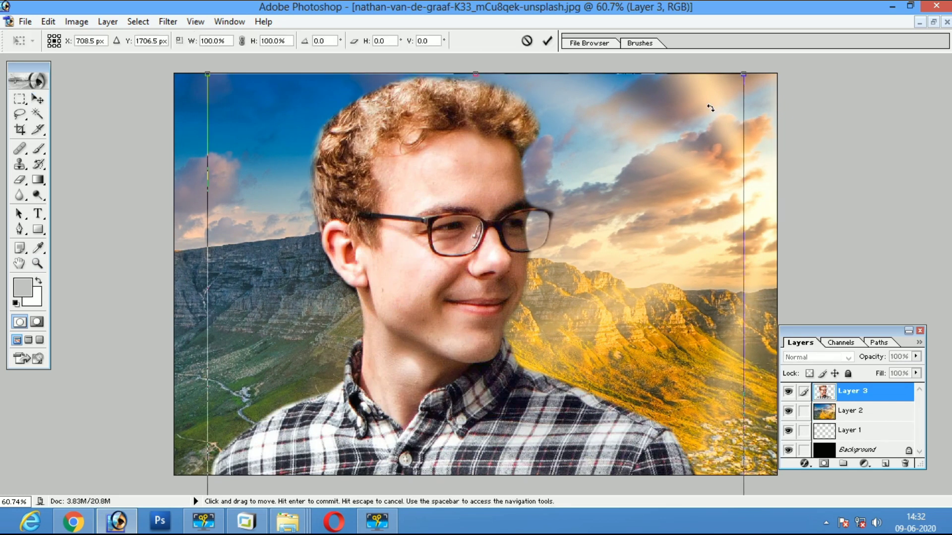
key("ctrl+minus")
key("ctrl+minus")
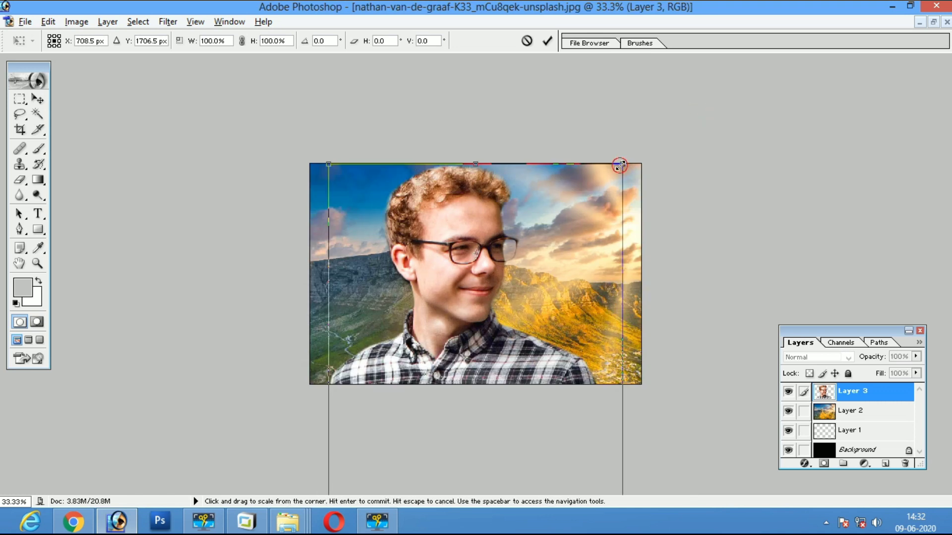
left_click_drag(623, 164, 564, 393)
mouse_move(467, 380)
left_mouse_down()
mouse_move(358, 126)
mouse_move(376, 252)
left_mouse_up()
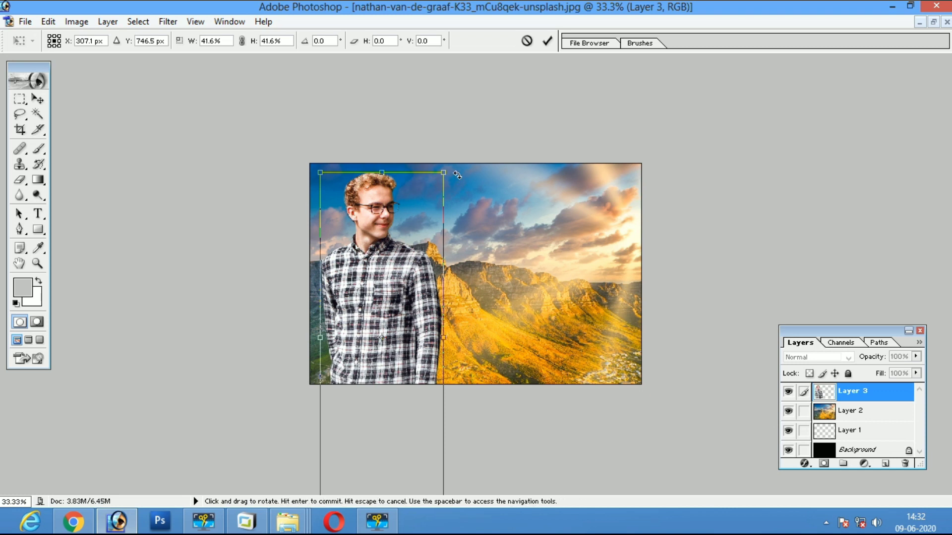
key("Return")
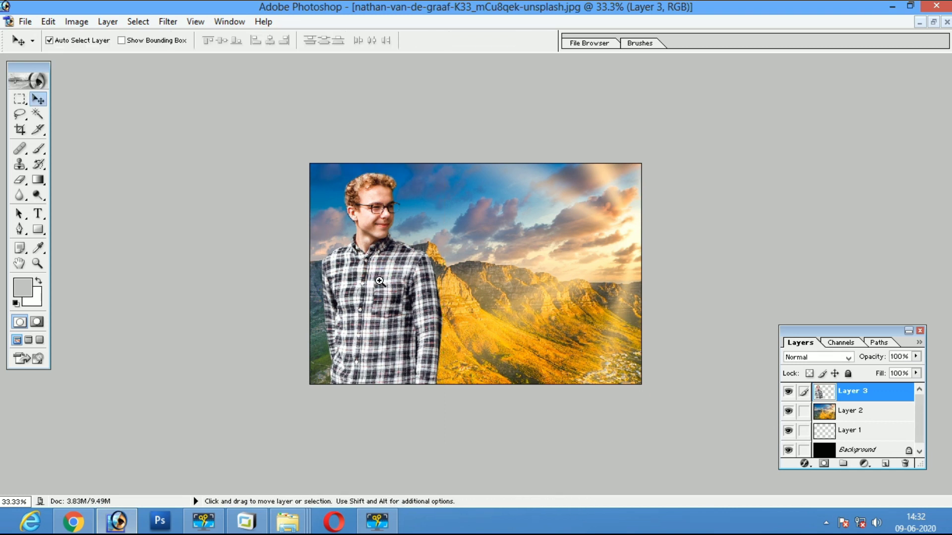
right_click(380, 284)
left_click(392, 293)
key("ctrl+t")
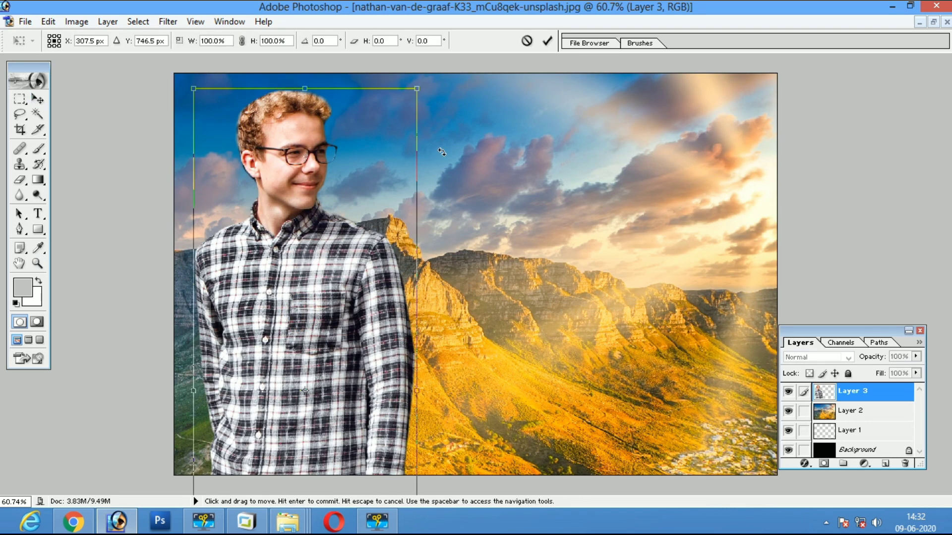
left_click_drag(416, 80, 367, 180)
mouse_move(308, 408)
left_mouse_down()
mouse_move(298, 321)
mouse_move(309, 354)
mouse_move(311, 262)
left_mouse_up()
left_click_drag(471, 237, 472, 239)
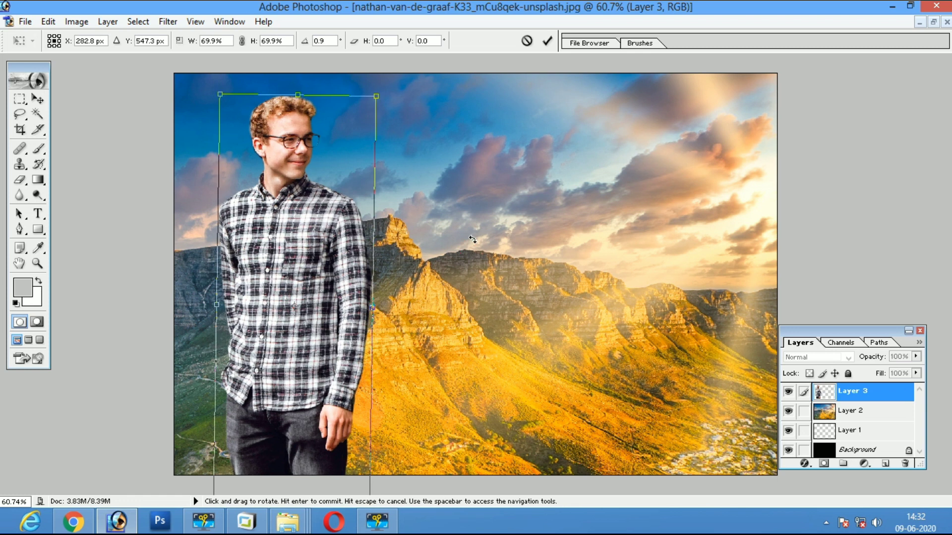
key("Return")
right_click(298, 304)
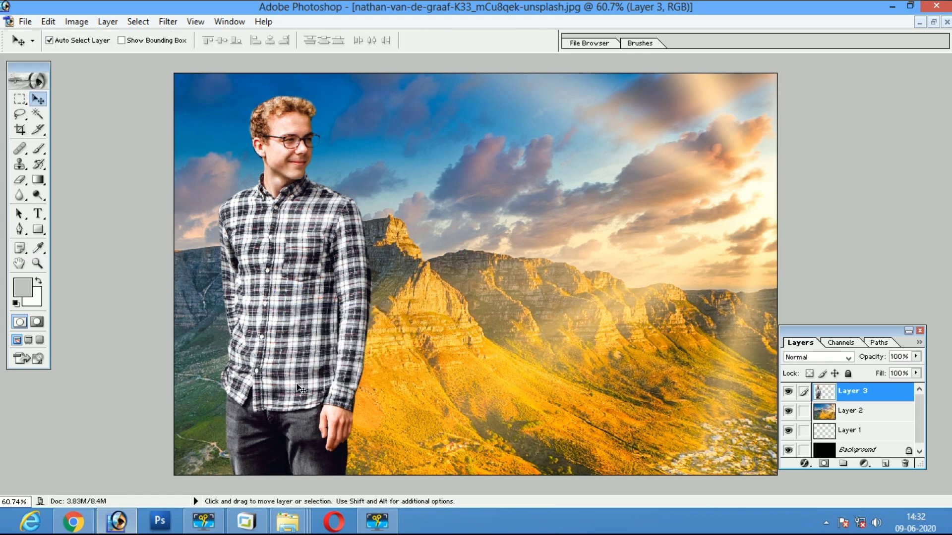
mouse_move(297, 384)
left_mouse_down()
mouse_move(278, 395)
mouse_move(272, 361)
left_mouse_up()
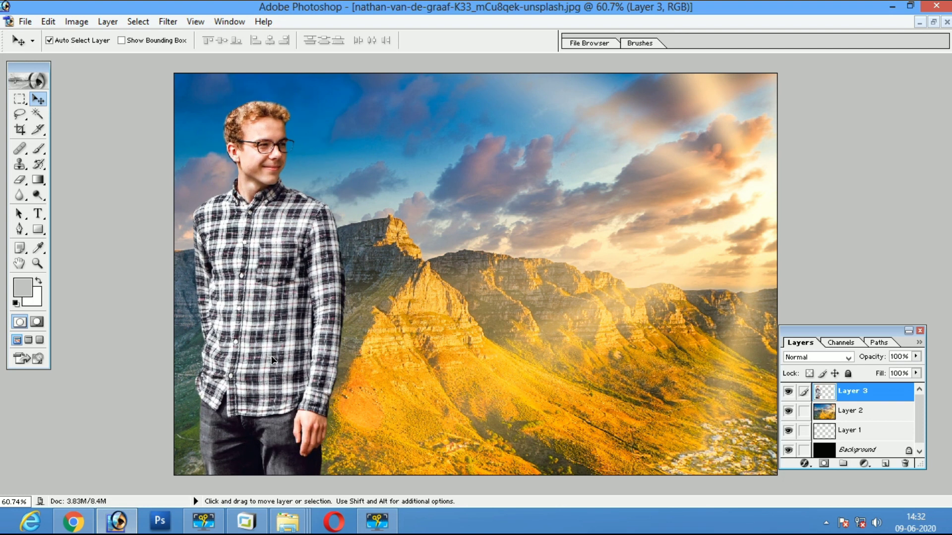
key("z")
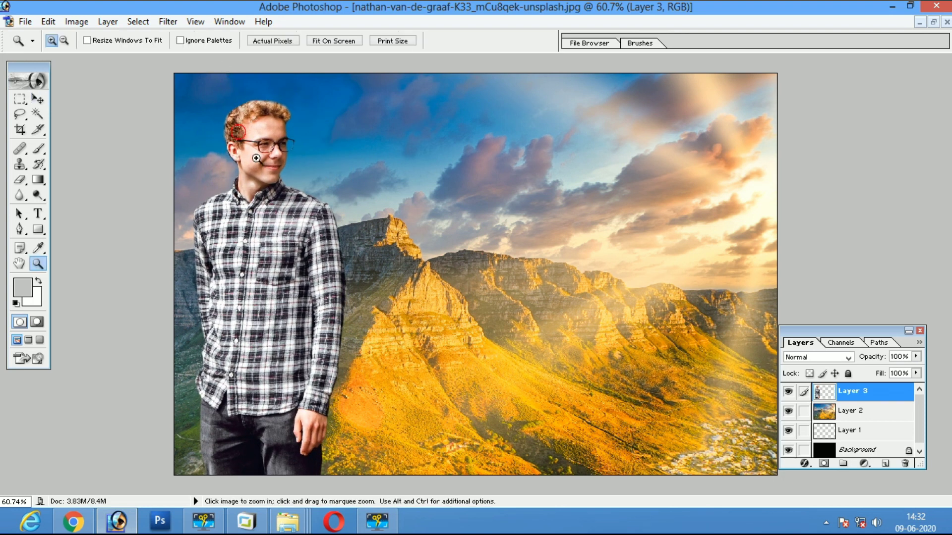
left_click_drag(258, 159, 360, 231)
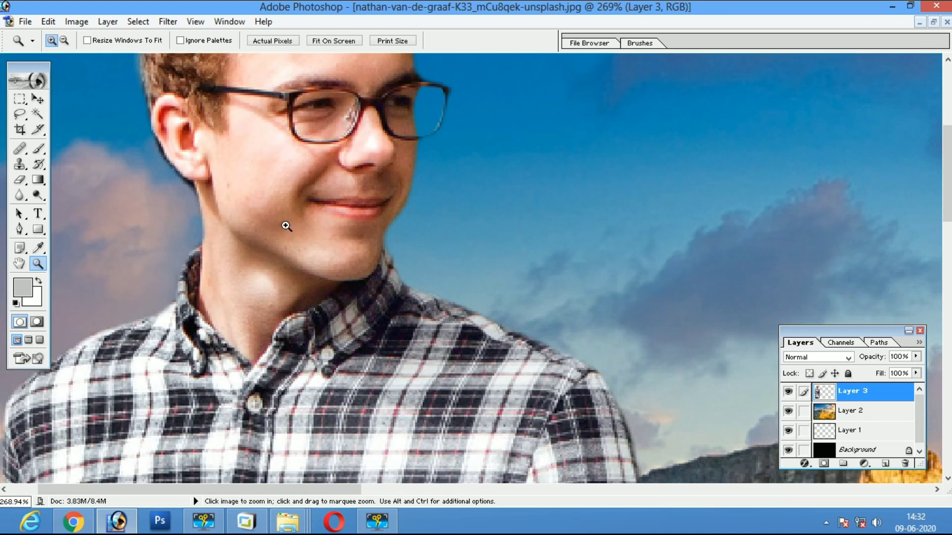
key("ctrl+0")
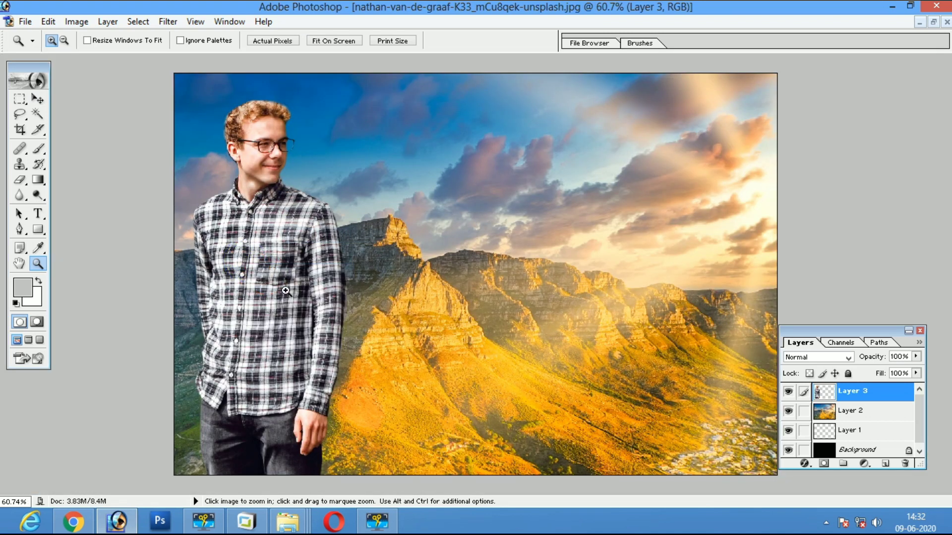
key("v")
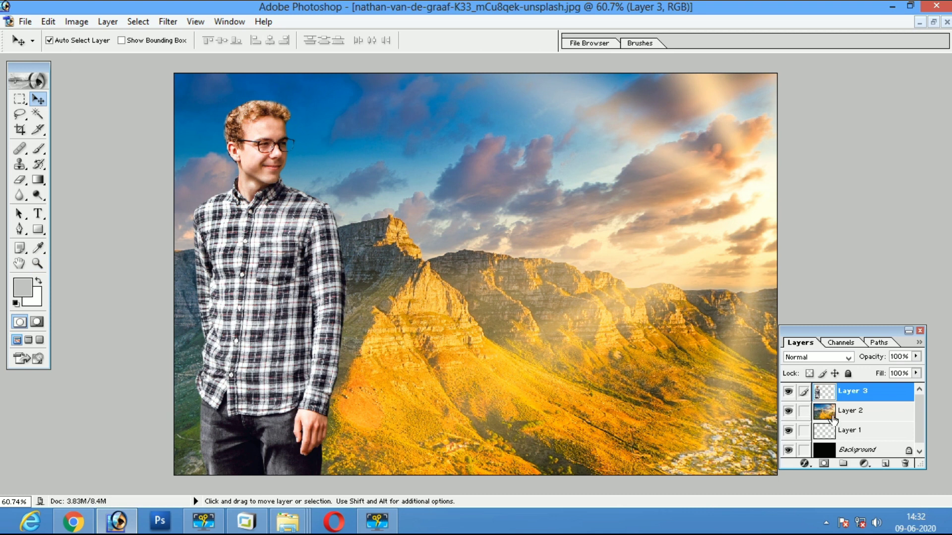
On the mountain Layer 2, raise Saturation to about +26 and lower Lightness to -10
left_click(851, 411)
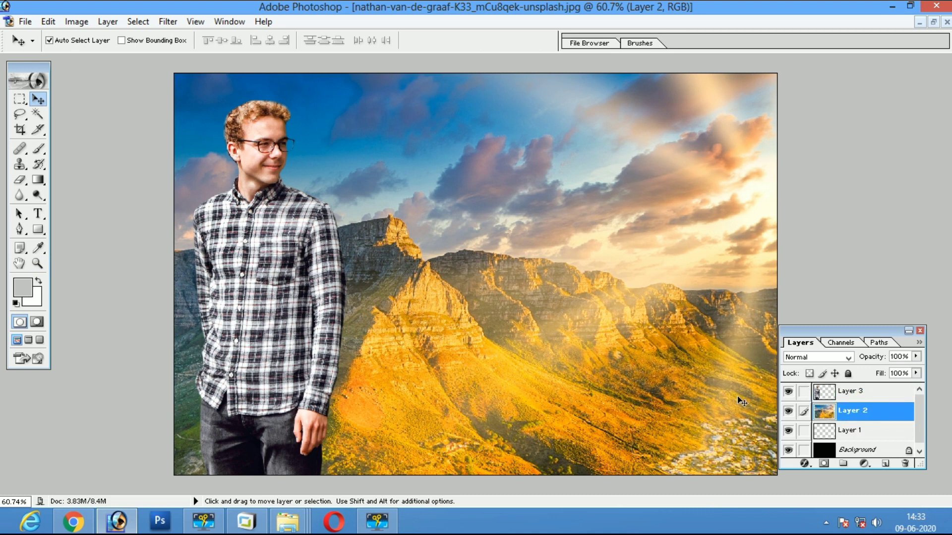
key("ctrl+u")
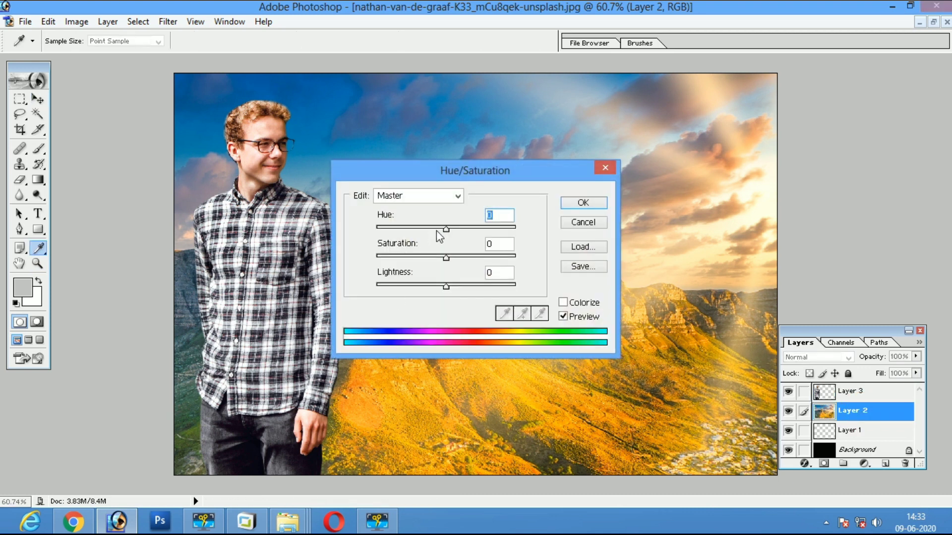
left_click_drag(464, 285, 441, 293)
left_click_drag(459, 257, 470, 257)
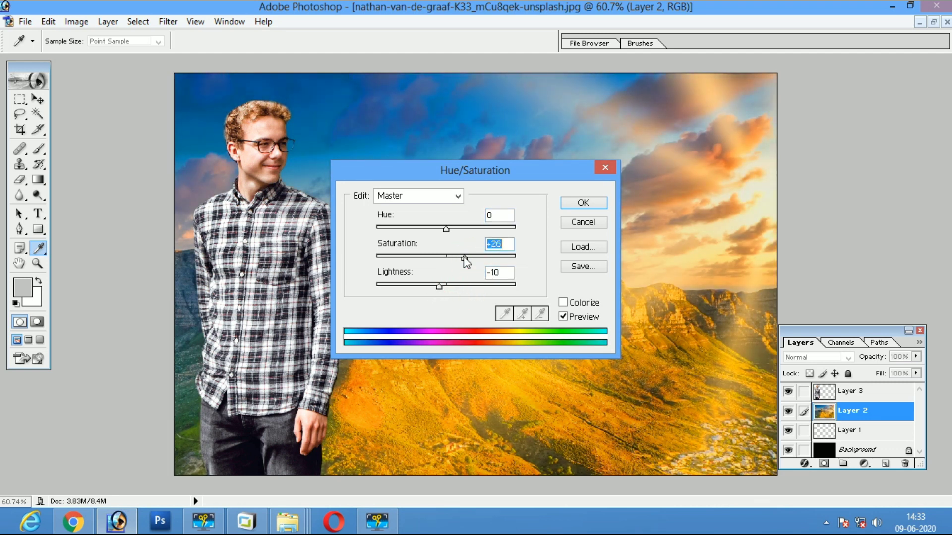
key("Return")
key("ctrl+b")
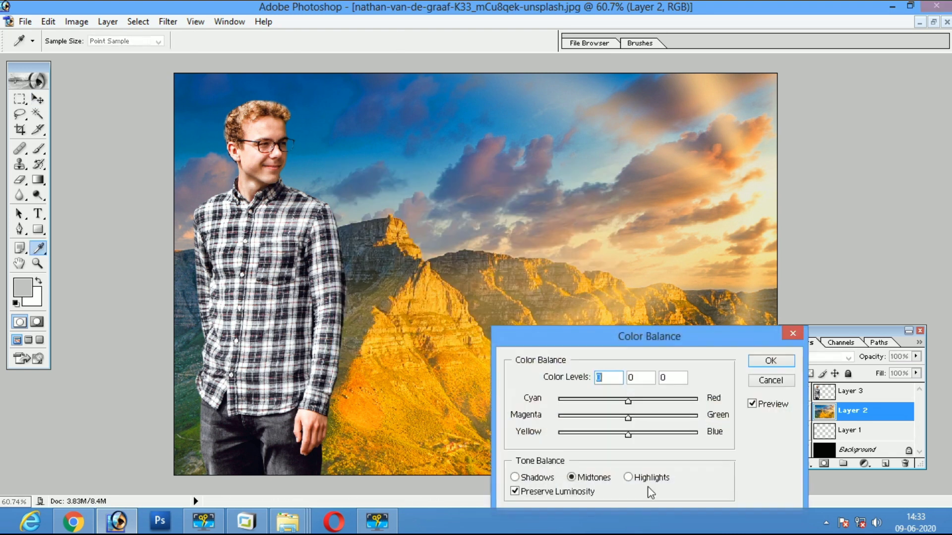
Set the landscape's midtone Color Balance to about +8 red, 0, +38 blue
left_click(639, 398)
mouse_move(632, 403)
left_mouse_down()
mouse_move(695, 402)
mouse_move(573, 407)
mouse_move(611, 415)
mouse_move(634, 403)
left_mouse_up()
left_click_drag(628, 435, 699, 434)
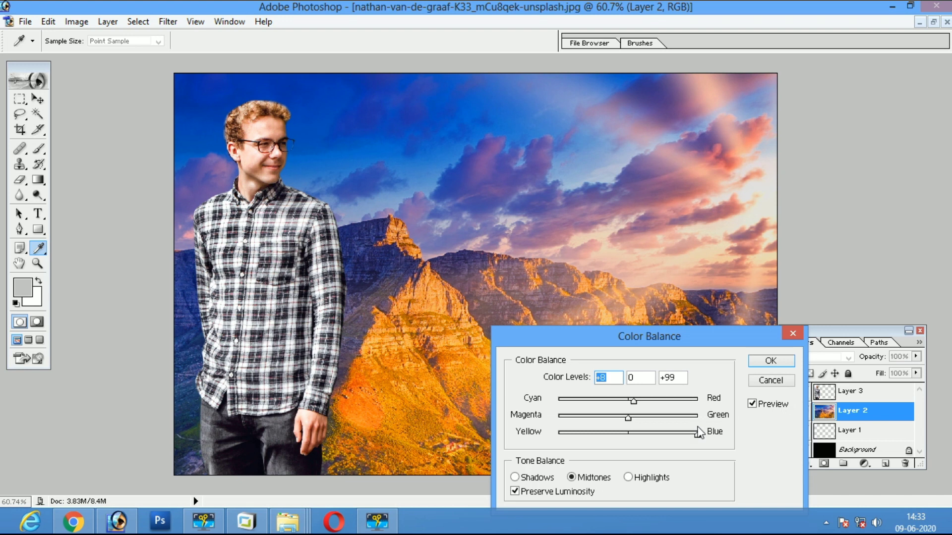
mouse_move(699, 433)
left_mouse_down()
mouse_move(638, 436)
mouse_move(654, 437)
left_mouse_up()
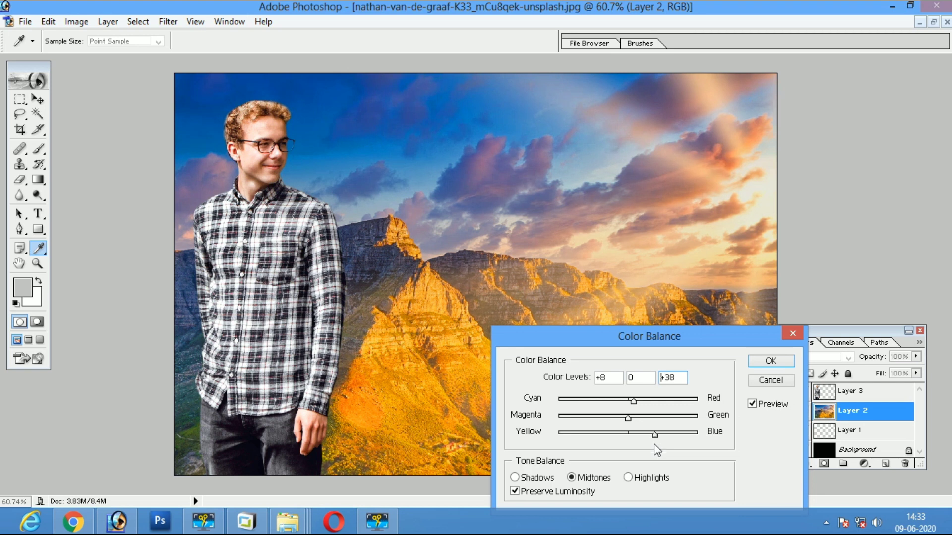
left_click(770, 362)
Make the man's Layer 3 active again with the Eraser tool ready
key("z")
right_click(450, 320)
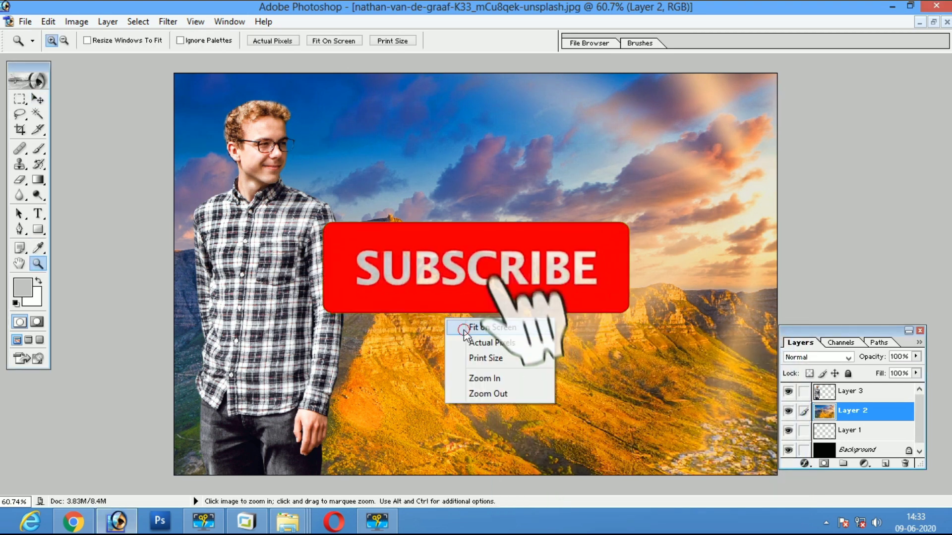
key("v")
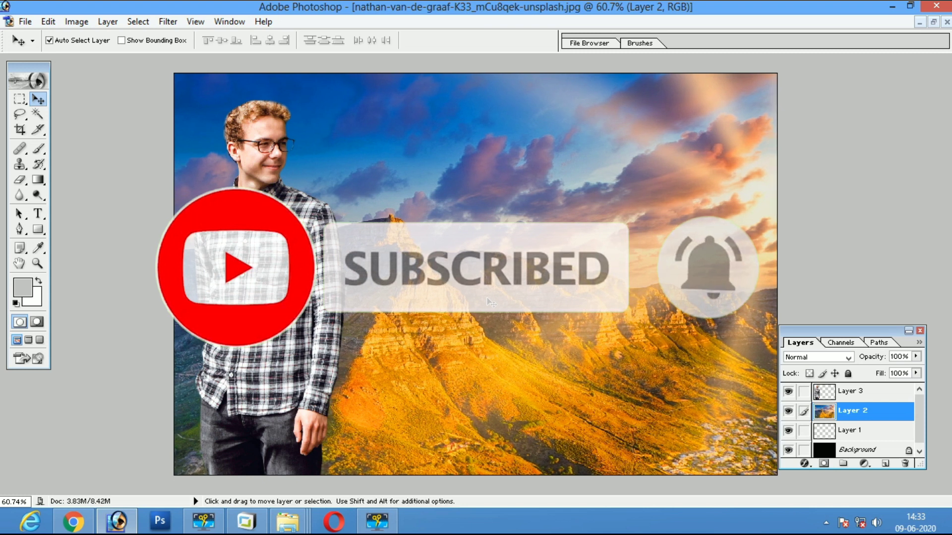
left_click(274, 297)
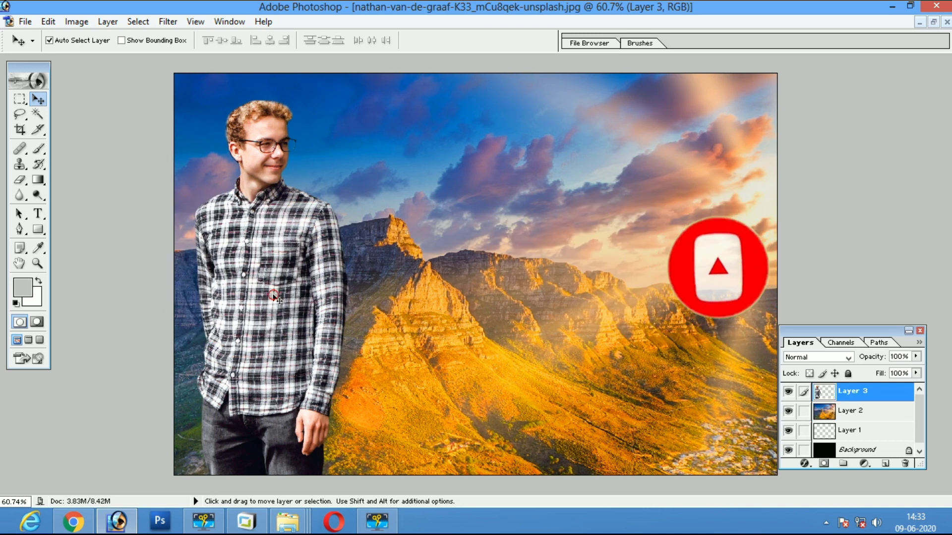
key("e")
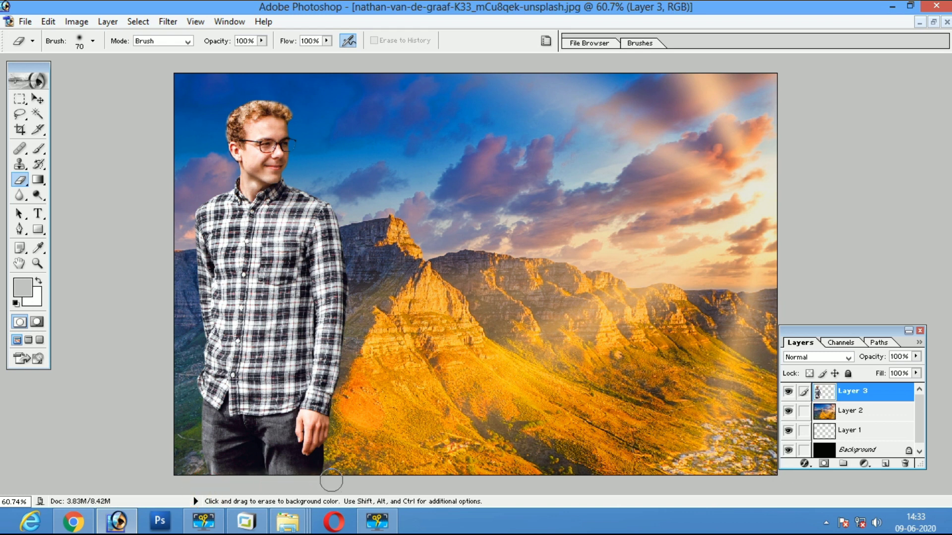
Nudge the man slightly down and right, then merge all layers into one Background
key("v")
left_click_drag(262, 332, 266, 337)
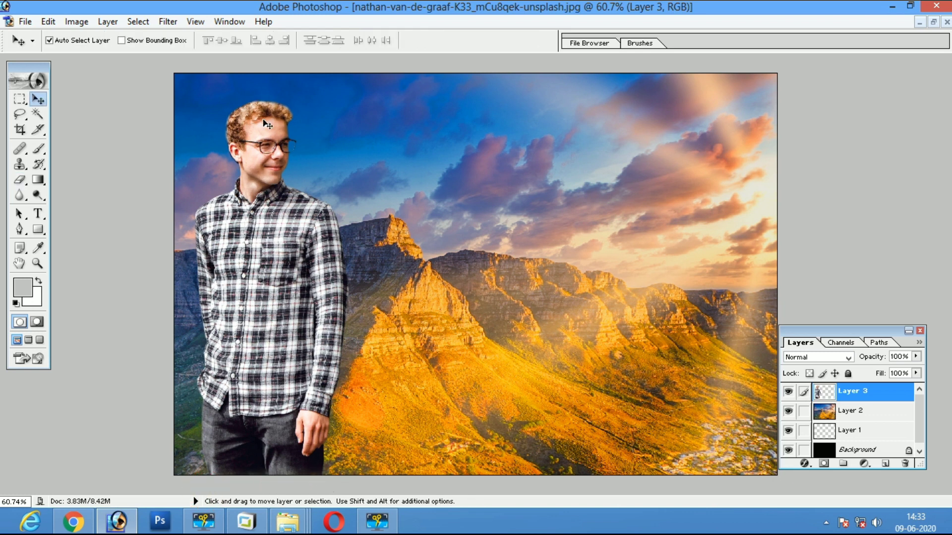
key("shift")
key("ctrl+shift+e")
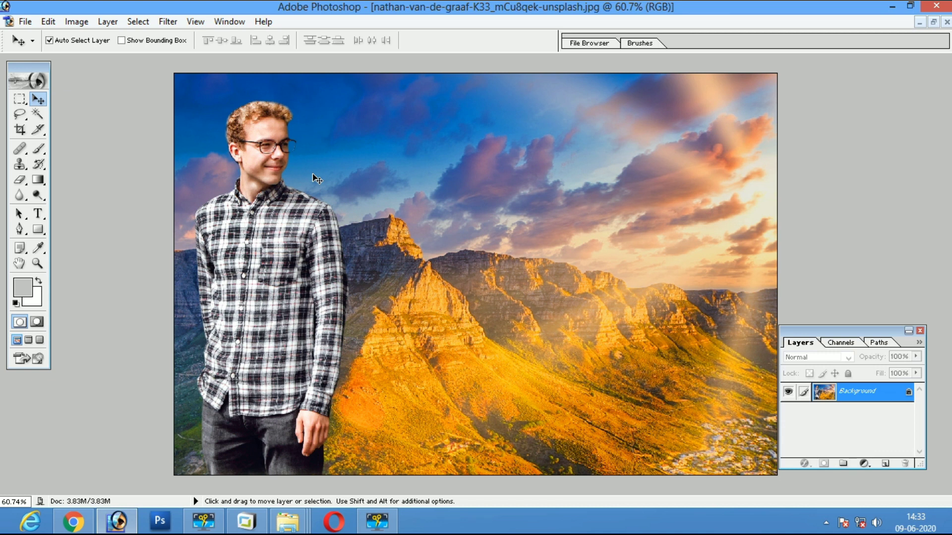
key("ctrl+alt+s")
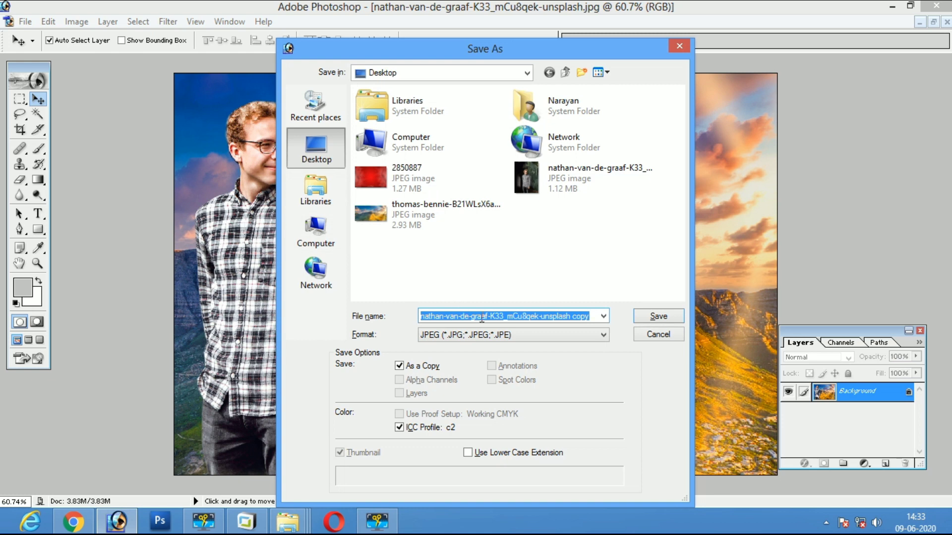
Save the composite to the Desktop as JPEG '01' at quality 12 (Maximum)
type("01-")
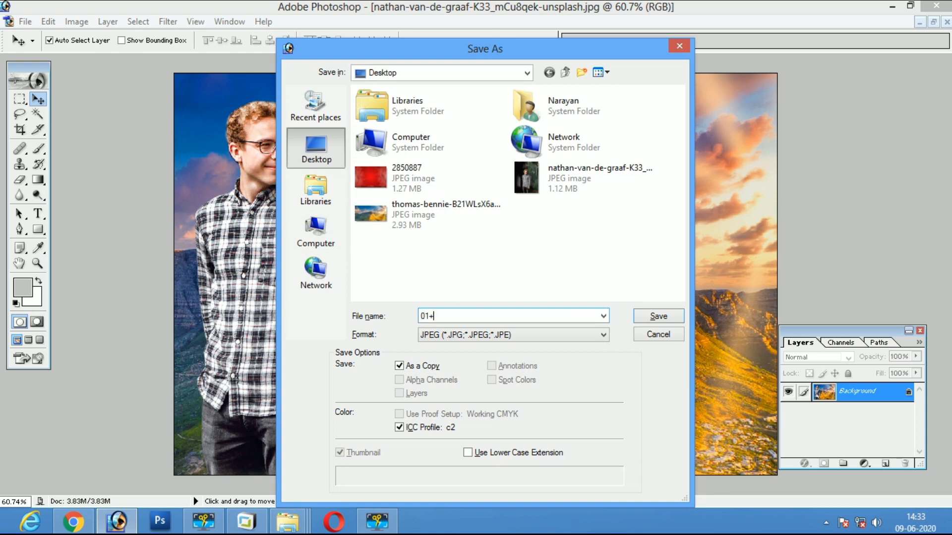
key("Return")
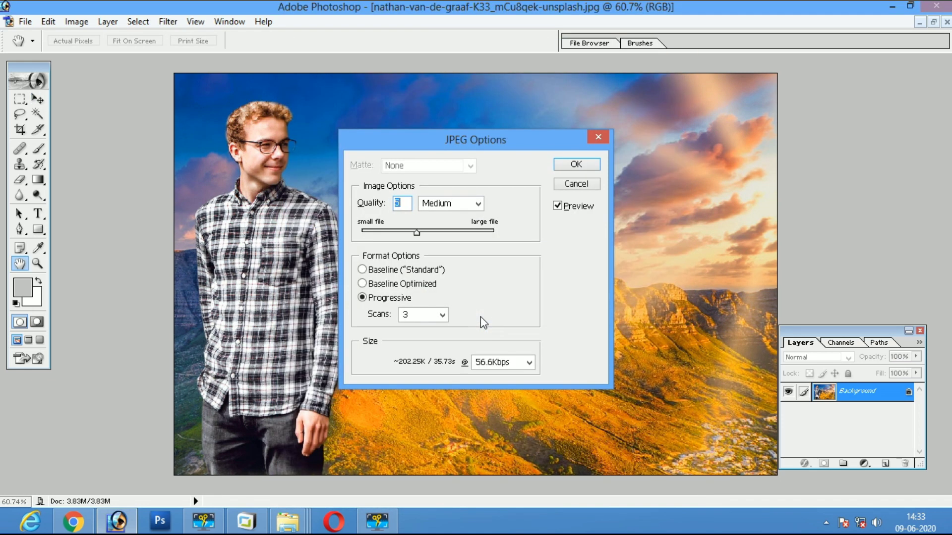
type("12")
key("Return")
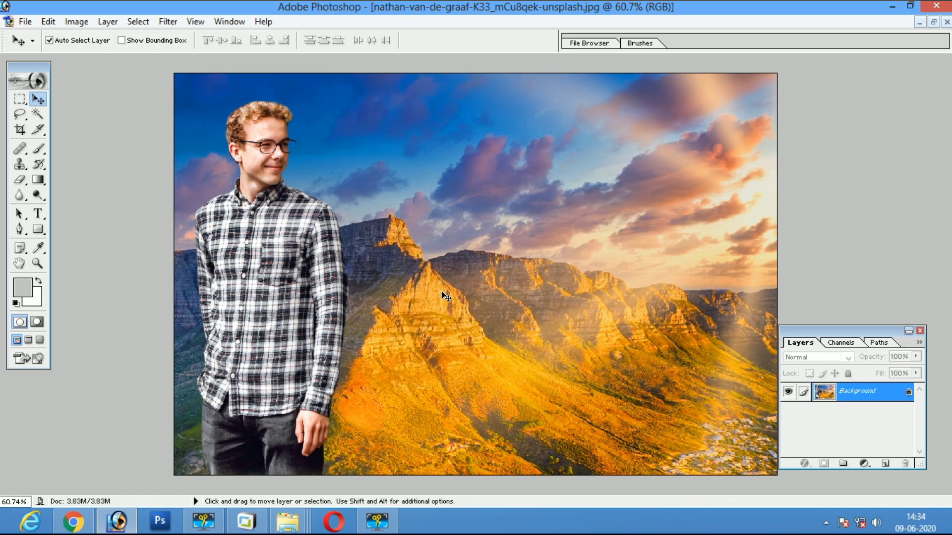
key("super+d")
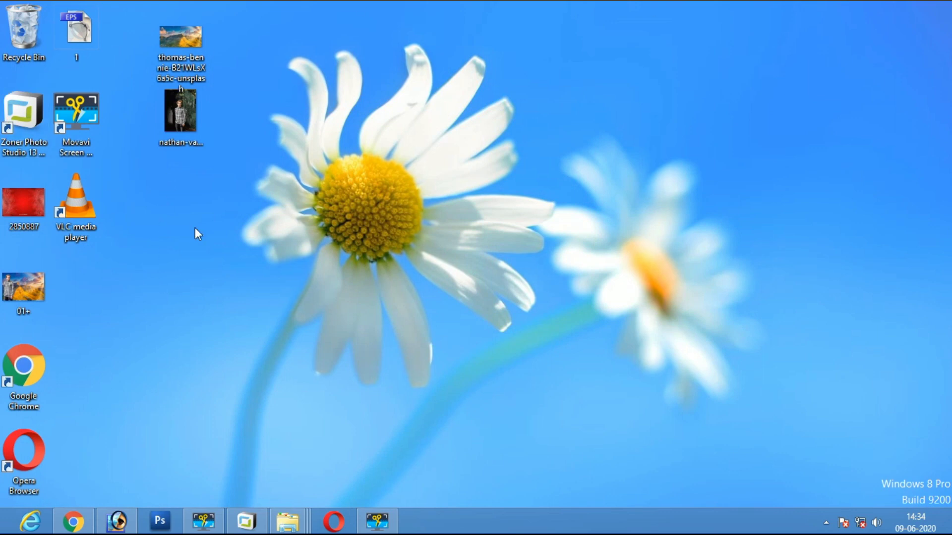
Review the saved 01+ composite in Windows Photo Viewer, zooming in and out, then close it
double_click(17, 298)
scroll(219, 95, "up", 1)
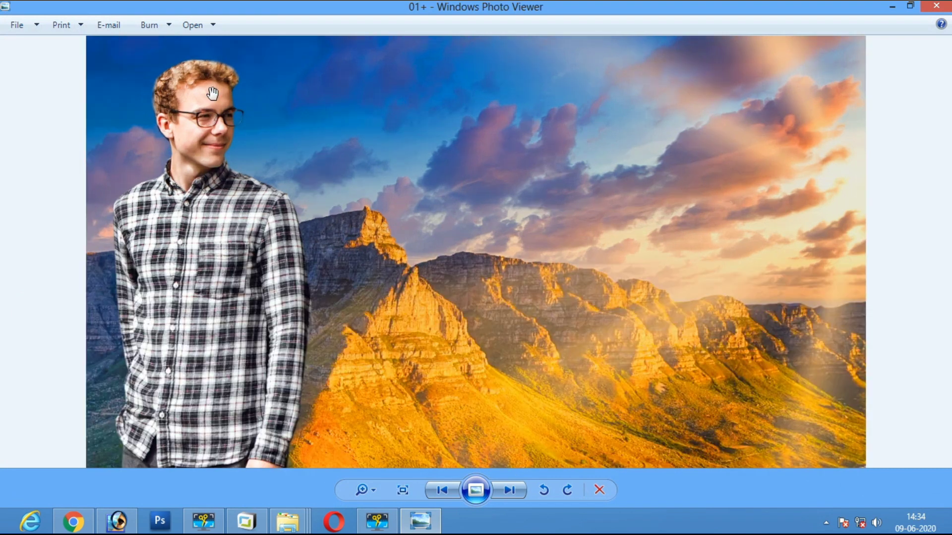
scroll(183, 123, "up", 1)
scroll(650, 447, "down", 1)
scroll(649, 448, "down", 1)
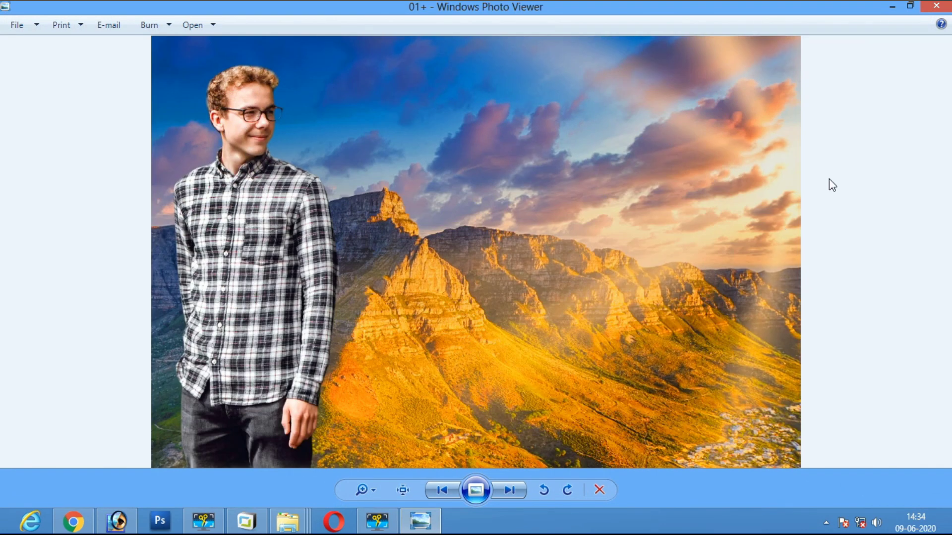
left_click(939, 9)
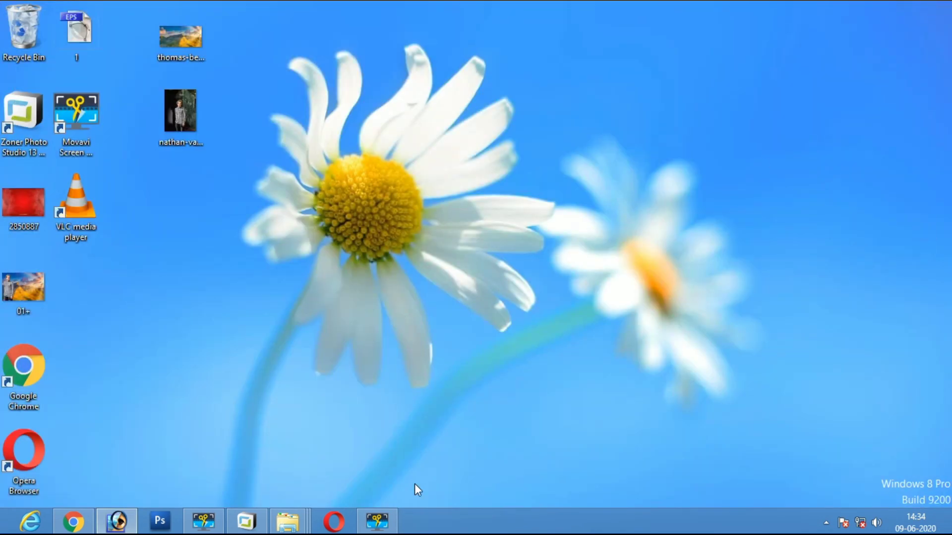
left_click(363, 528)
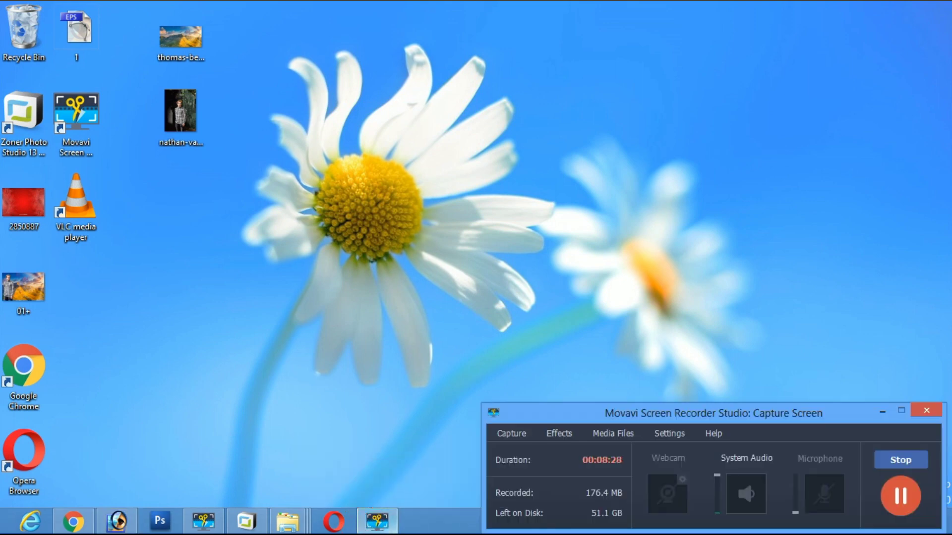